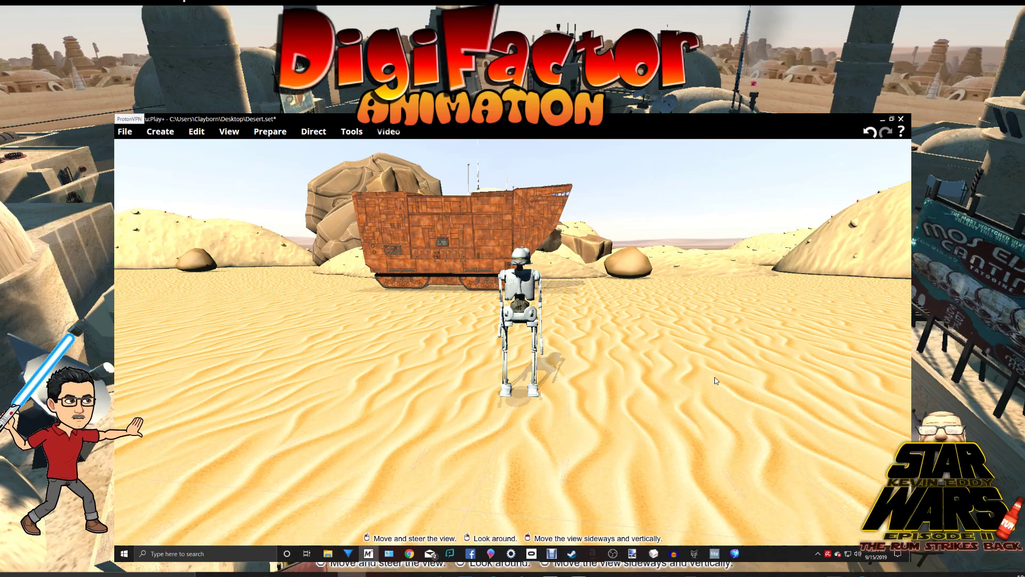
# - Look around the desert set, covering the dunes, the rusty sandcrawler and the standing droid
pyautogui.moveTo(687, 399); pyautogui.dragTo(758, 269, button='right')
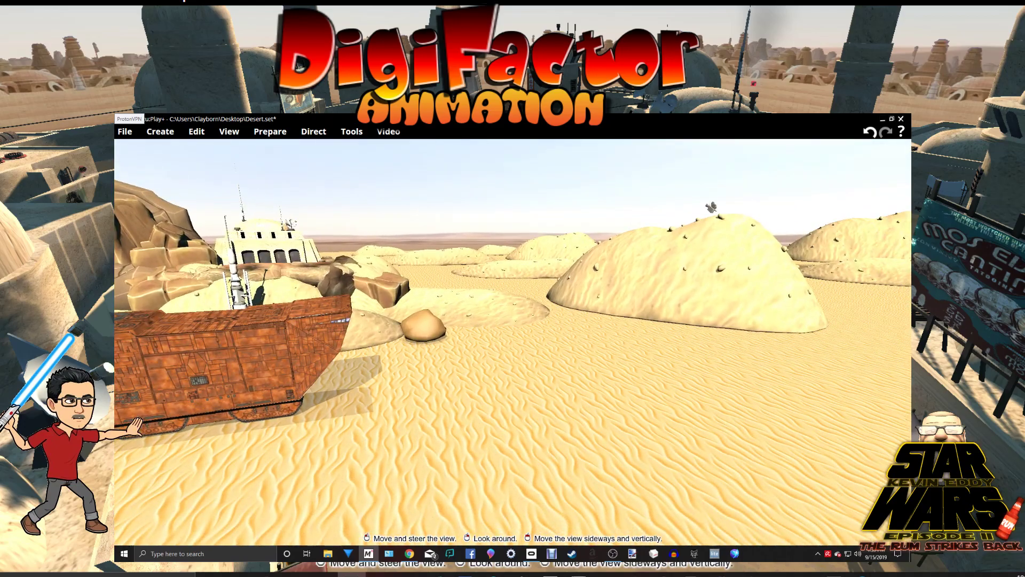
pyautogui.moveTo(758, 270); pyautogui.dragTo(670, 260, button='right')
pyautogui.moveTo(670, 261); pyautogui.dragTo(686, 406, button='middle')
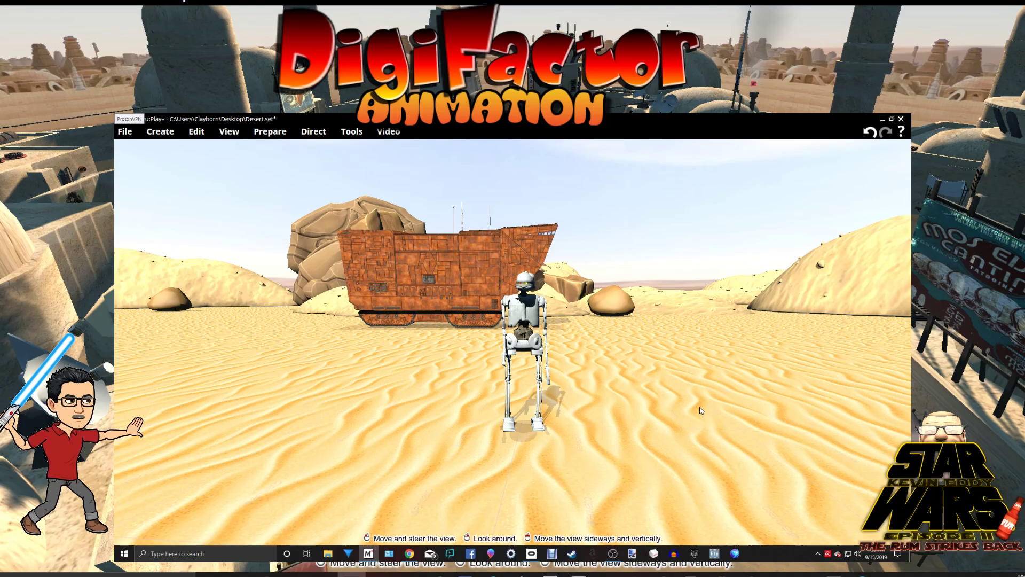
pyautogui.moveTo(680, 405); pyautogui.dragTo(699, 391, button='middle')
pyautogui.moveTo(700, 391); pyautogui.dragTo(635, 398, button='right')
pyautogui.moveTo(635, 398); pyautogui.dragTo(657, 392, button='middle')
pyautogui.moveTo(657, 393); pyautogui.dragTo(684, 363)
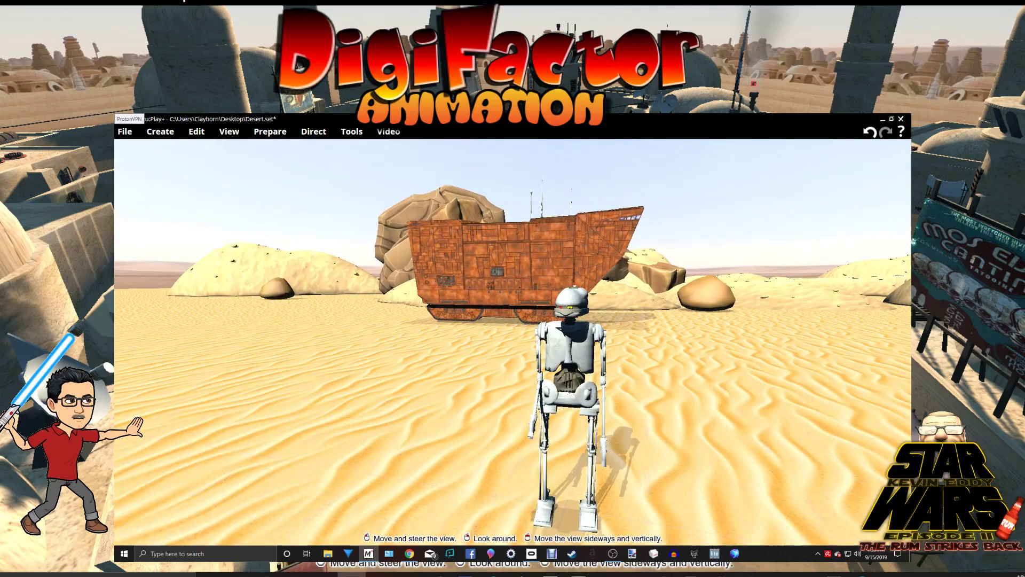
# - Examine the droid's head and torso up close from the front and at an angle
pyautogui.moveTo(572, 393); pyautogui.dragTo(518, 363)
pyautogui.moveTo(518, 363)
pyautogui.mouseDown(button='right')
pyautogui.moveTo(481, 361)
pyautogui.moveTo(513, 371)
pyautogui.mouseUp(button='right')
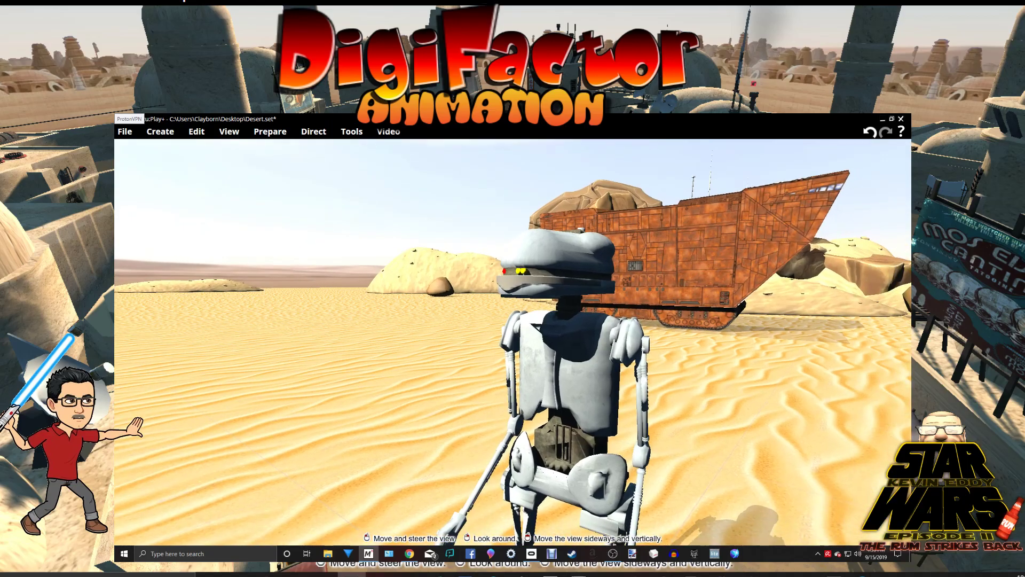
pyautogui.moveTo(513, 370); pyautogui.dragTo(530, 377)
pyautogui.moveTo(529, 377); pyautogui.dragTo(564, 383, button='right')
pyautogui.moveTo(563, 384); pyautogui.dragTo(499, 375)
pyautogui.moveTo(500, 375); pyautogui.dragTo(534, 382, button='right')
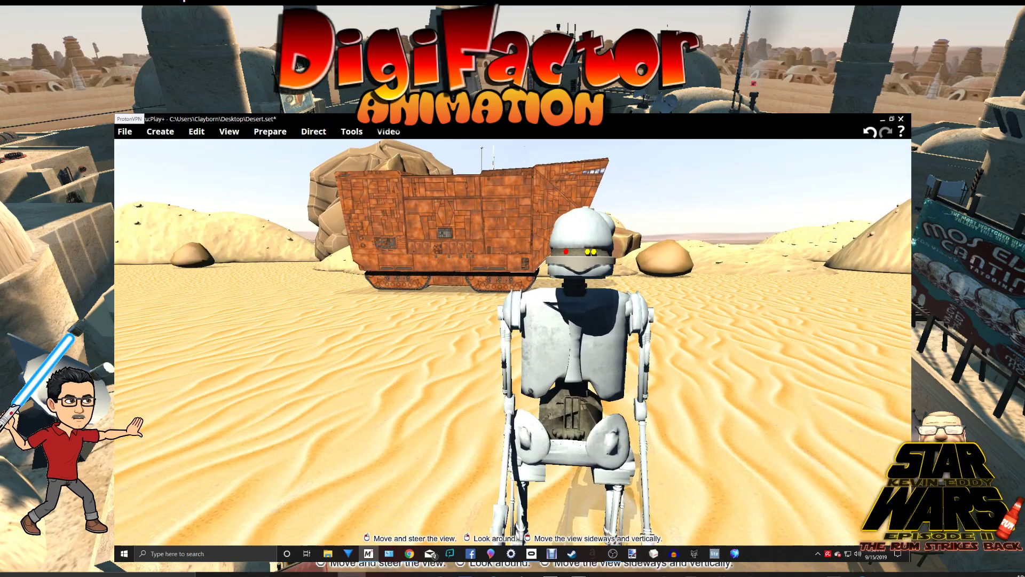
pyautogui.moveTo(534, 381); pyautogui.dragTo(534, 398)
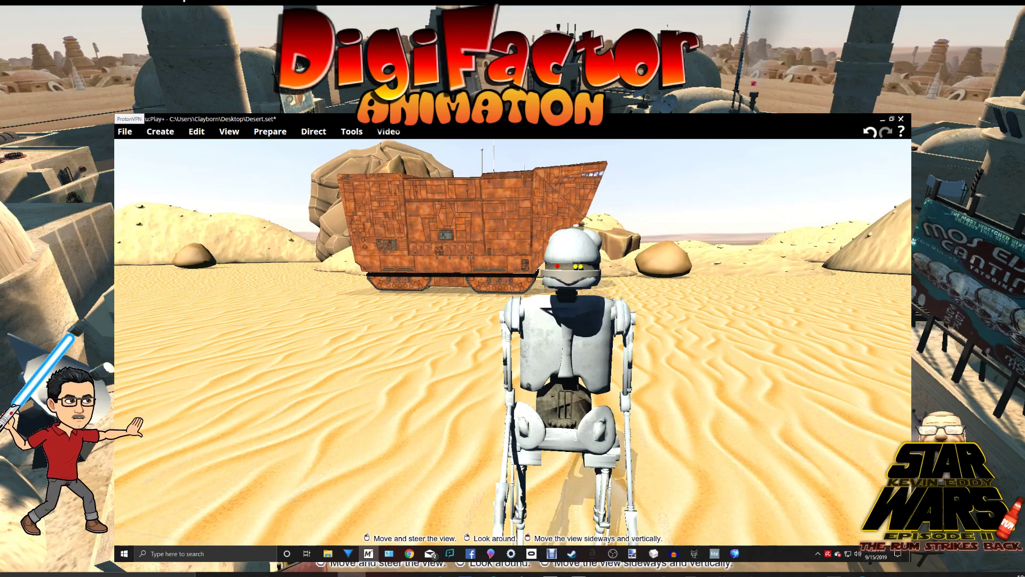
pyautogui.moveTo(534, 398); pyautogui.dragTo(552, 379, button='right')
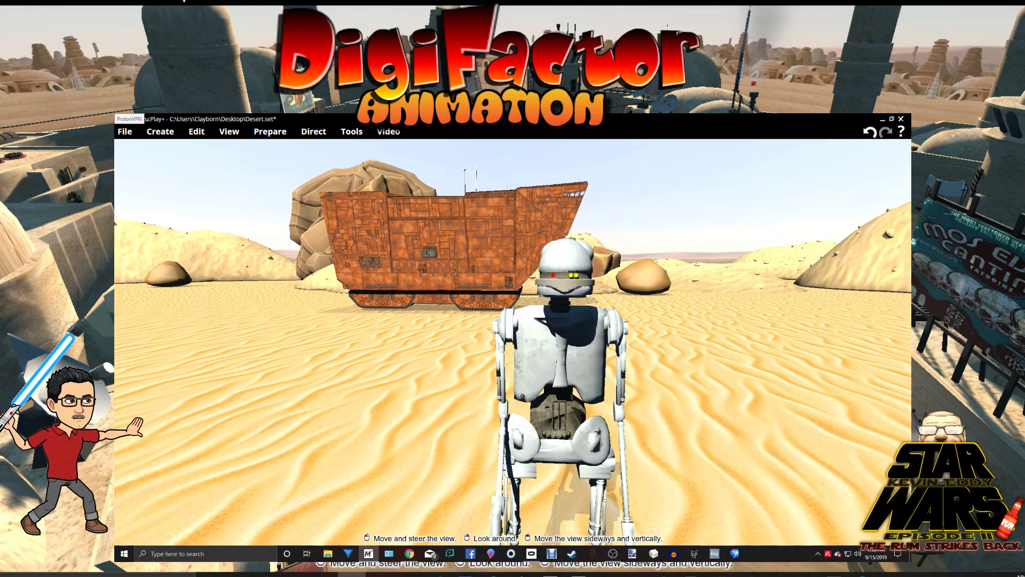
pyautogui.moveTo(552, 379); pyautogui.dragTo(541, 394)
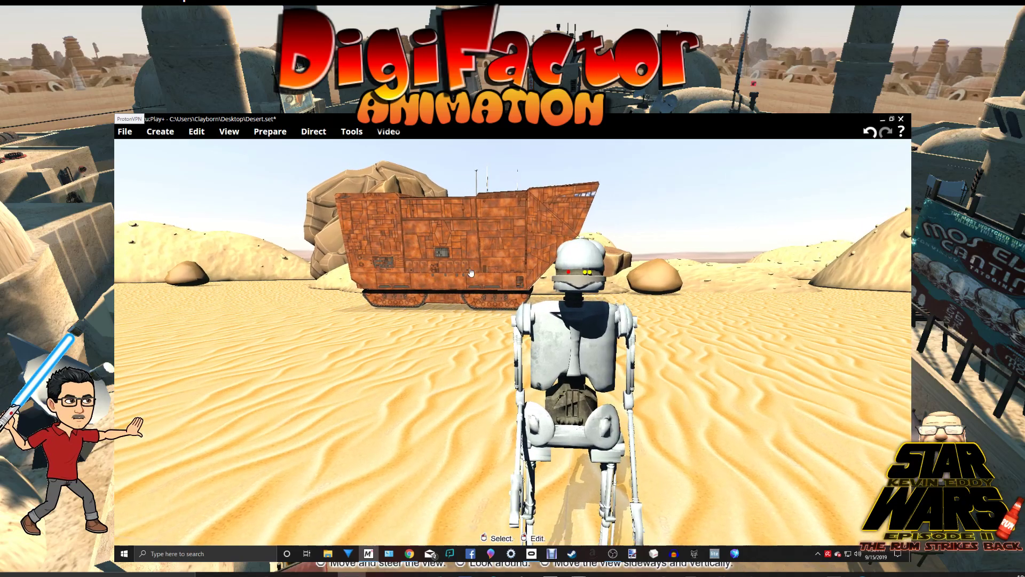
# - Circle around the droid to inspect its head and body from both sides
pyautogui.moveTo(677, 360); pyautogui.dragTo(698, 365, button='middle')
pyautogui.moveTo(697, 365); pyautogui.dragTo(692, 354)
pyautogui.moveTo(692, 354); pyautogui.dragTo(704, 344, button='middle')
pyautogui.moveTo(704, 344); pyautogui.dragTo(699, 331)
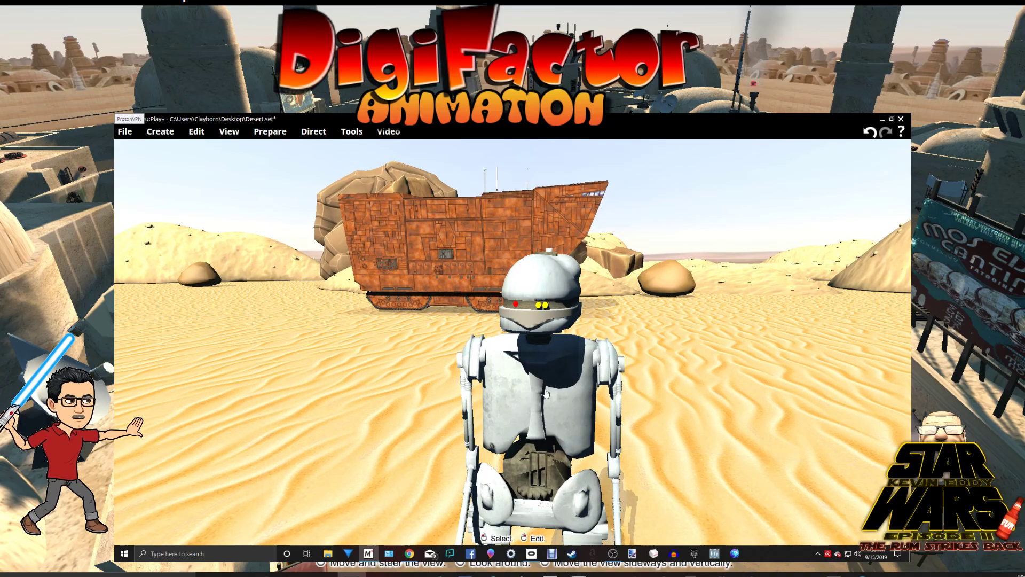
pyautogui.moveTo(642, 427); pyautogui.dragTo(686, 425, button='middle')
pyautogui.moveTo(686, 425); pyautogui.dragTo(644, 425, button='right')
pyautogui.moveTo(643, 424); pyautogui.dragTo(693, 424, button='middle')
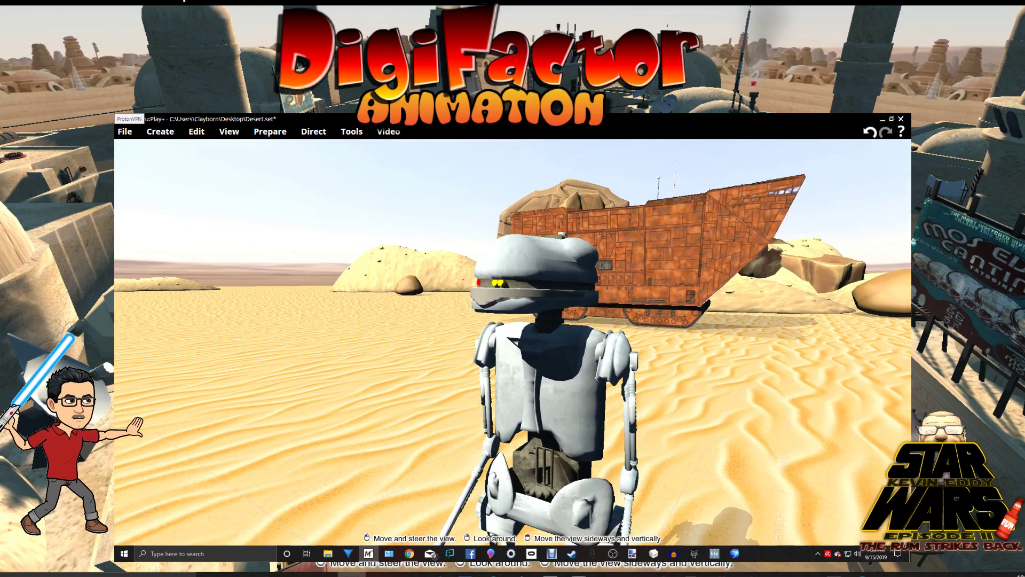
pyautogui.moveTo(693, 424); pyautogui.dragTo(648, 424, button='middle')
pyautogui.moveTo(649, 423); pyautogui.dragTo(721, 427, button='right')
pyautogui.moveTo(720, 427); pyautogui.dragTo(678, 426, button='middle')
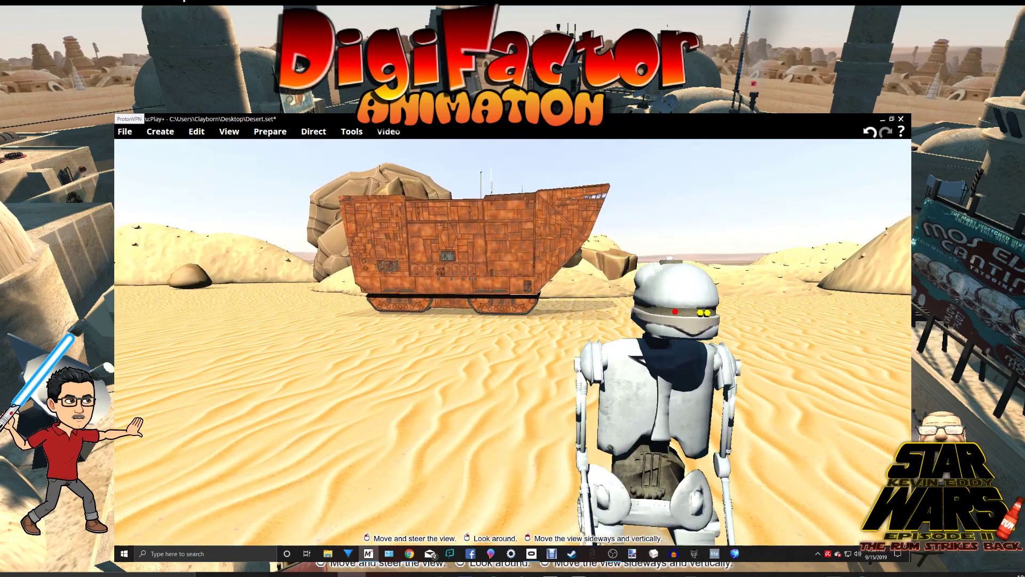
pyautogui.moveTo(678, 426); pyautogui.dragTo(729, 428, button='right')
pyautogui.moveTo(729, 427); pyautogui.dragTo(686, 425, button='middle')
pyautogui.moveTo(686, 425); pyautogui.dragTo(685, 396)
pyautogui.moveTo(685, 396); pyautogui.dragTo(685, 420, button='middle')
pyautogui.moveTo(597, 291); pyautogui.dragTo(597, 306)
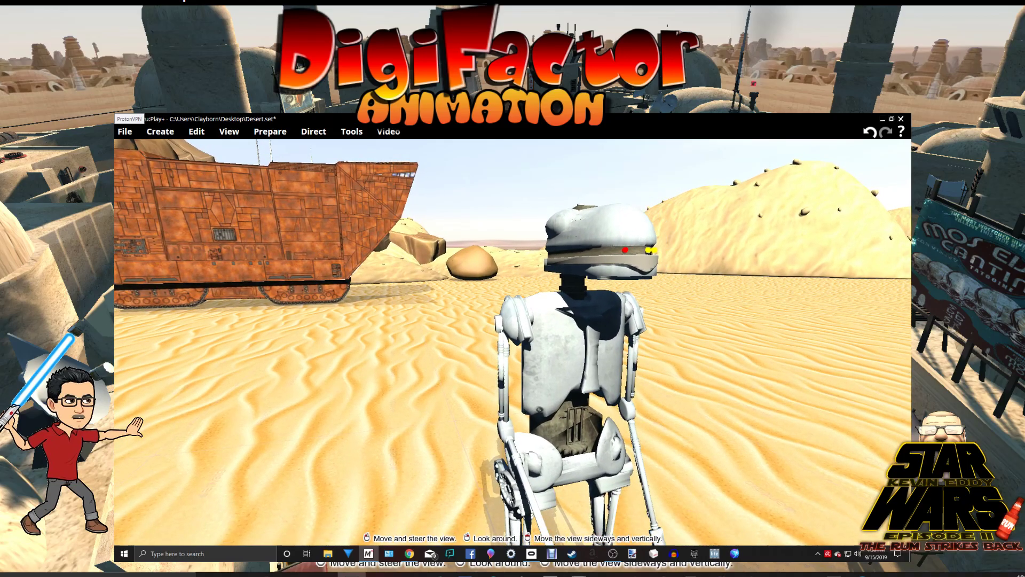
# - Select the droid's head and rotate it so the face tilts upward
pyautogui.click(612, 260)
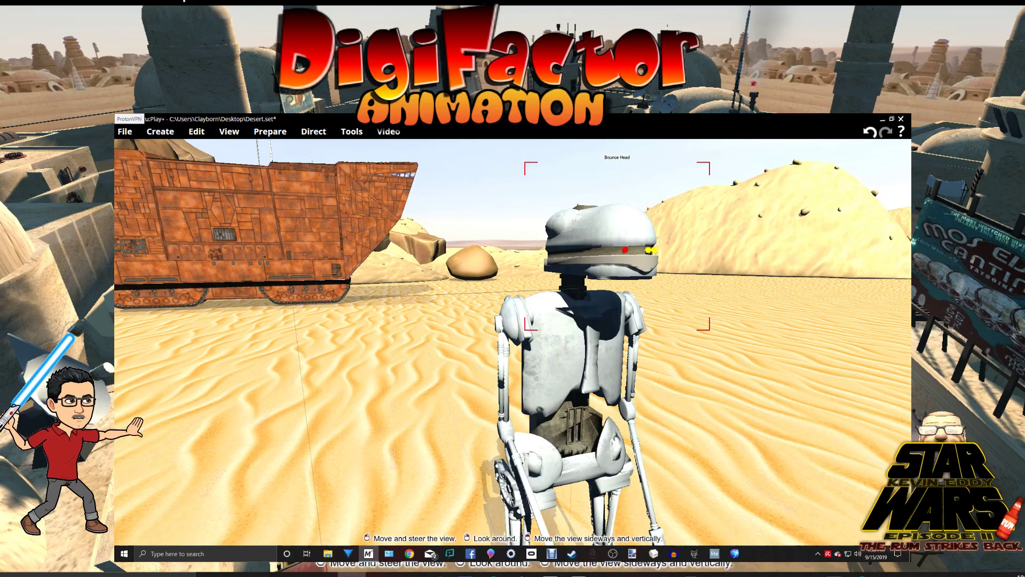
pyautogui.moveTo(621, 244)
pyautogui.mouseDown(button='right')
pyautogui.moveTo(648, 223)
pyautogui.moveTo(631, 255)
pyautogui.mouseUp(button='right')
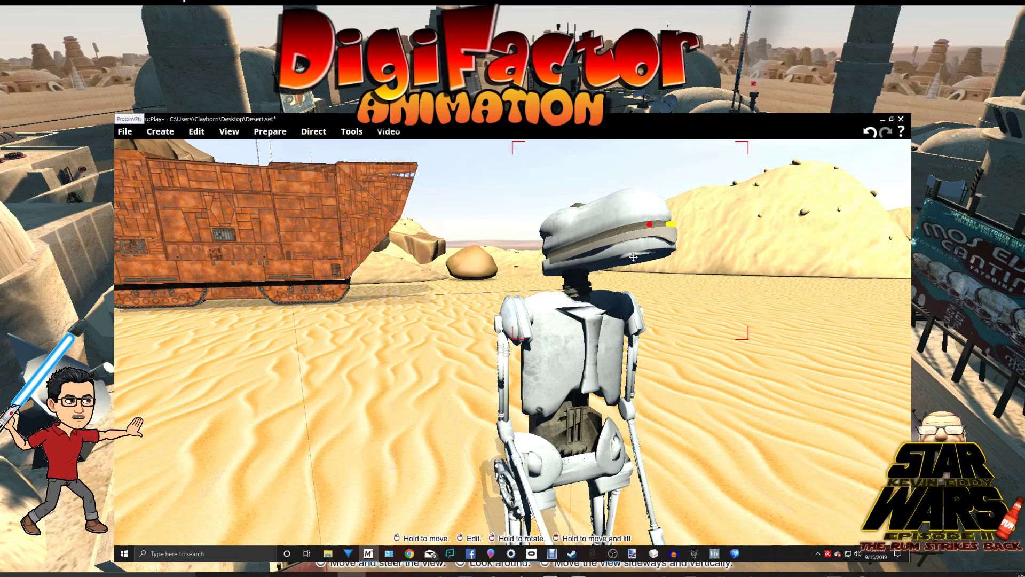
pyautogui.moveTo(799, 451); pyautogui.dragTo(741, 375)
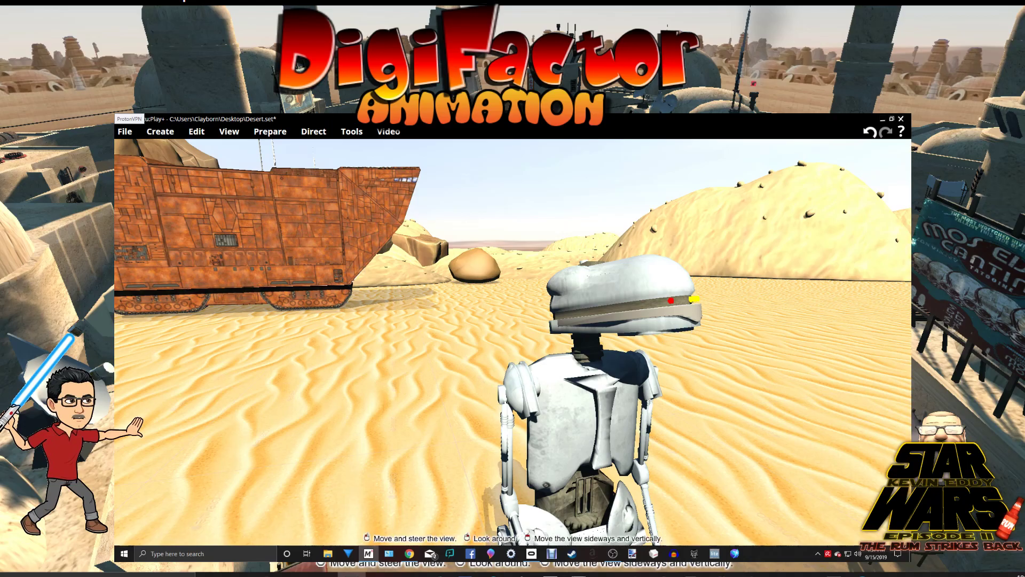
# - Inspect the tilted droid head and its visor lights from close range and from the front
pyautogui.moveTo(748, 363); pyautogui.dragTo(740, 400, button='middle')
pyautogui.moveTo(739, 400); pyautogui.dragTo(744, 374)
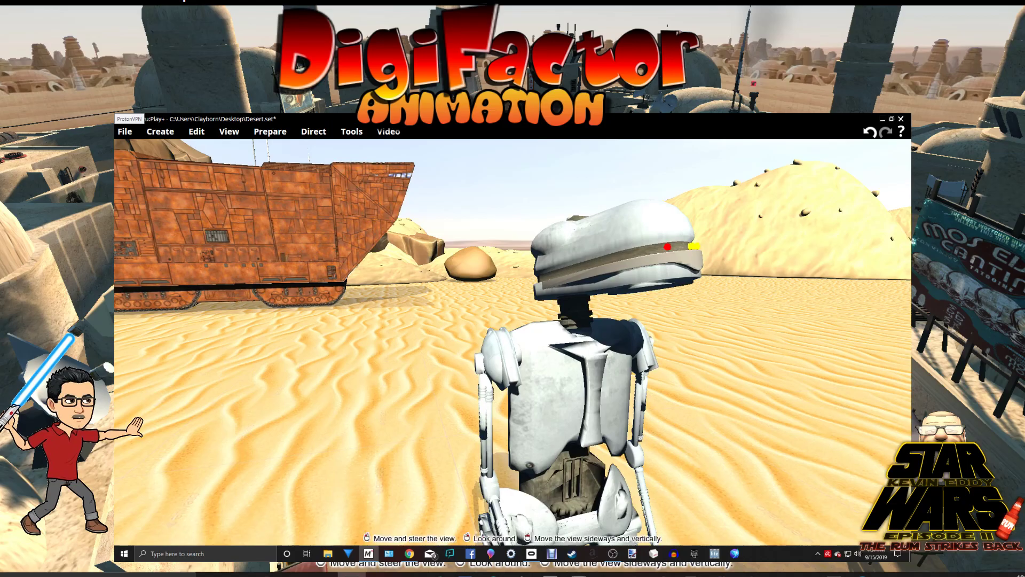
pyautogui.moveTo(694, 342); pyautogui.dragTo(715, 329, button='middle')
pyautogui.moveTo(716, 328); pyautogui.dragTo(706, 306)
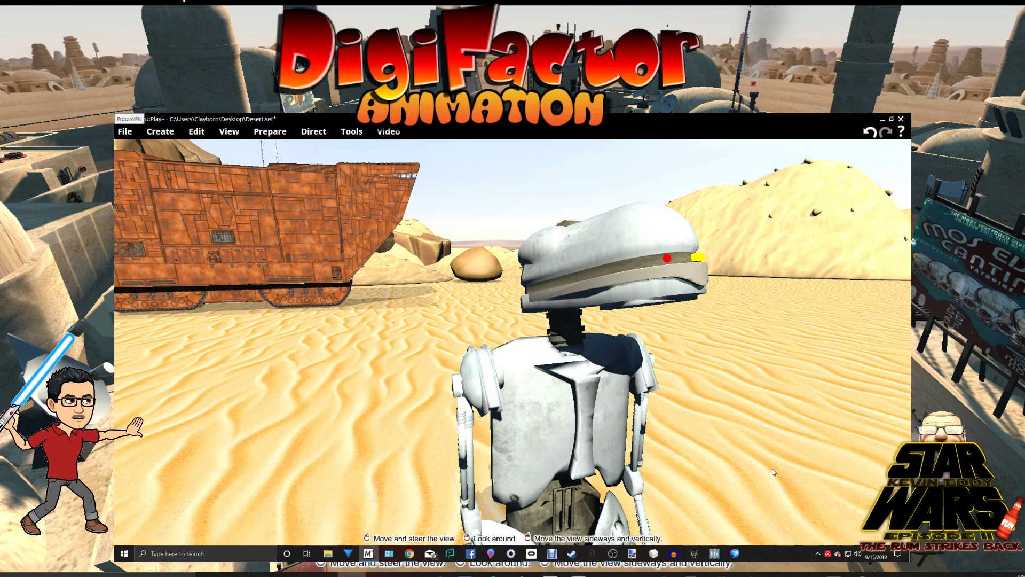
pyautogui.moveTo(513, 342); pyautogui.dragTo(598, 272)
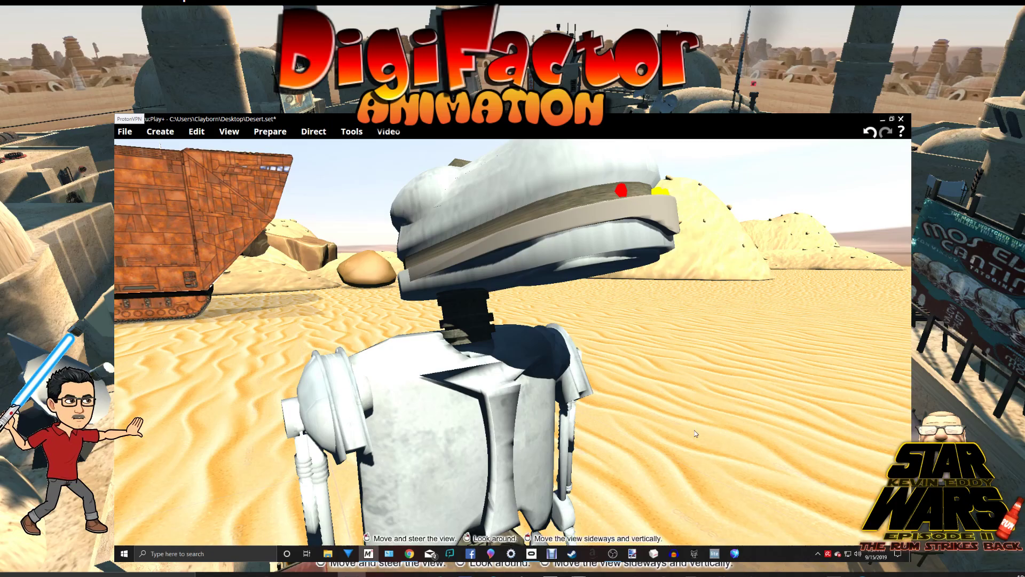
pyautogui.moveTo(701, 426)
pyautogui.mouseDown(button='middle')
pyautogui.moveTo(701, 392)
pyautogui.moveTo(702, 425)
pyautogui.mouseUp(button='middle')
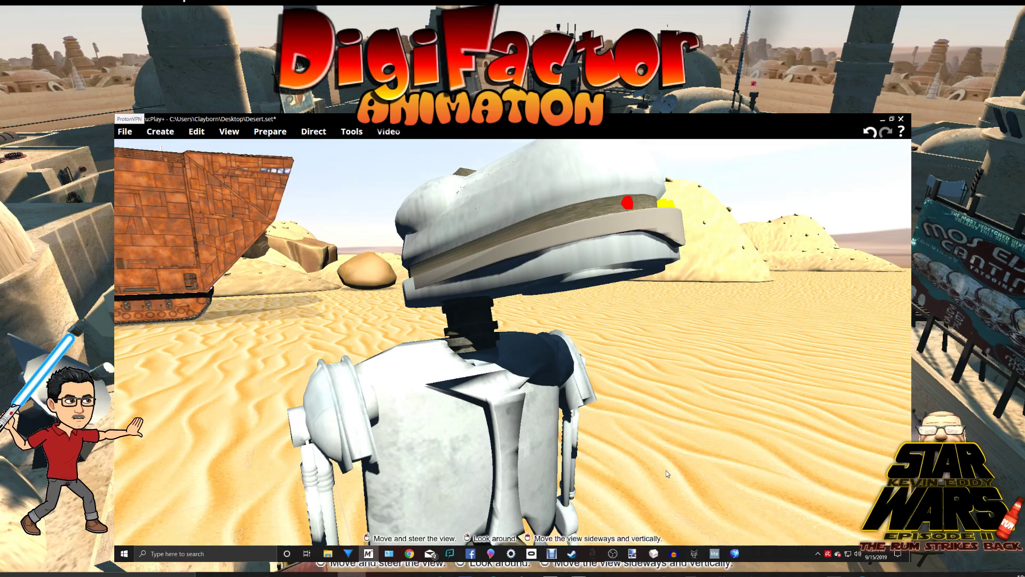
pyautogui.scroll(-4, 666, 467)
pyautogui.moveTo(667, 471); pyautogui.dragTo(660, 447, button='right')
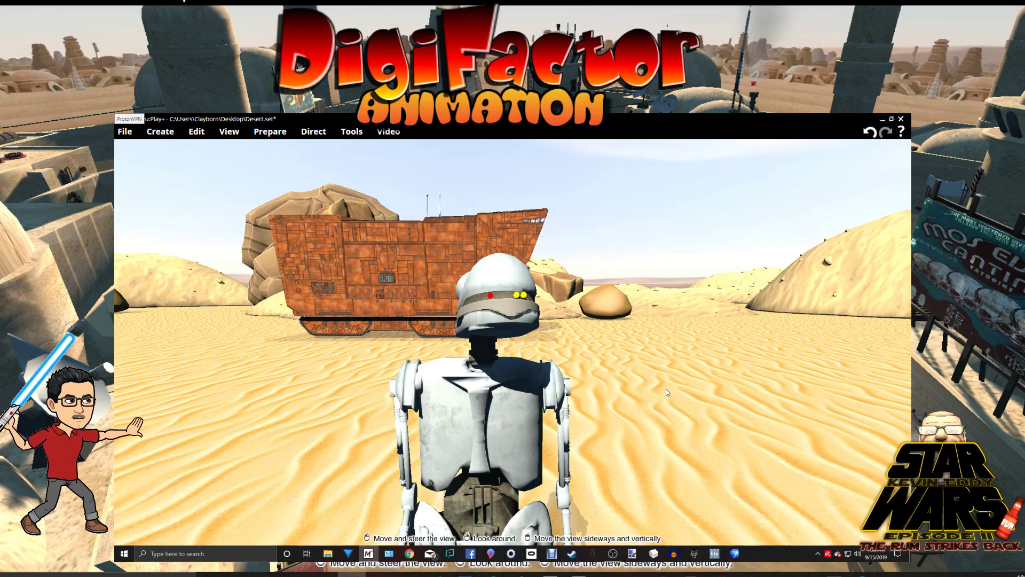
pyautogui.moveTo(666, 390); pyautogui.dragTo(651, 383, button='right')
pyautogui.moveTo(576, 364); pyautogui.dragTo(395, 362, button='right')
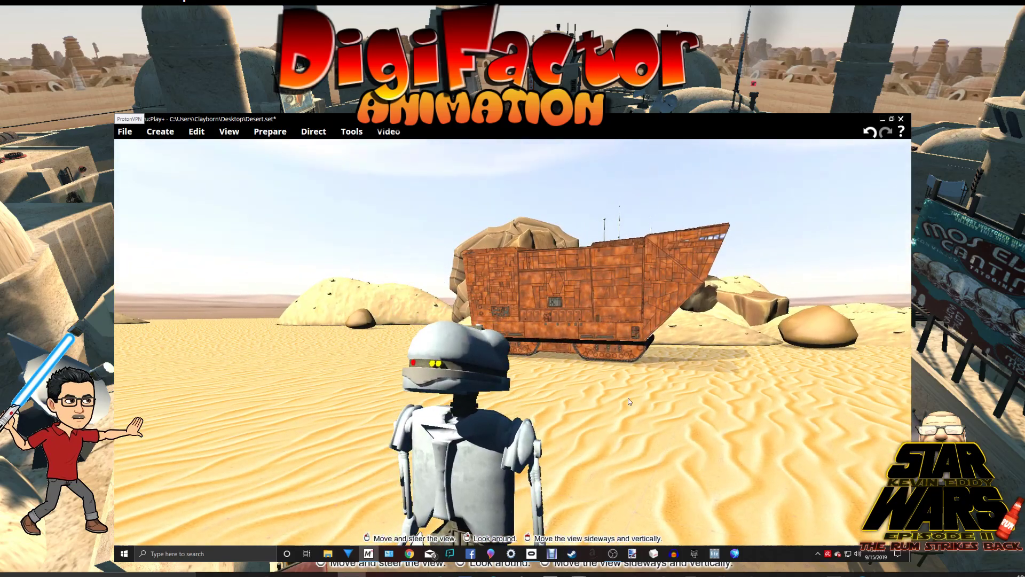
# - Open the Bounce Head's properties and bring up the texture library for its Image 1
pyautogui.rightClick(475, 362)
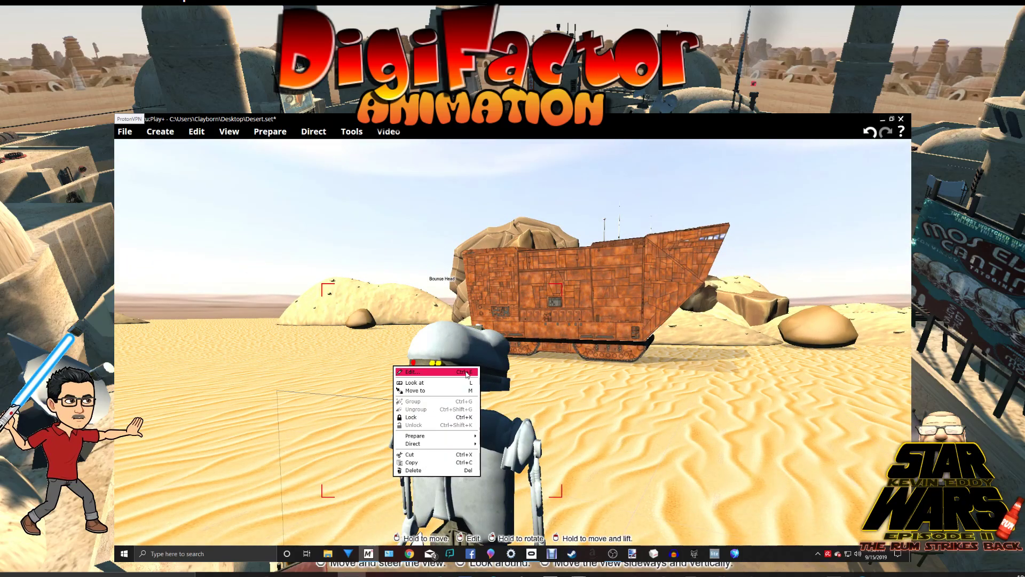
pyautogui.click(467, 372)
pyautogui.moveTo(794, 342); pyautogui.dragTo(649, 276)
pyautogui.click(626, 321)
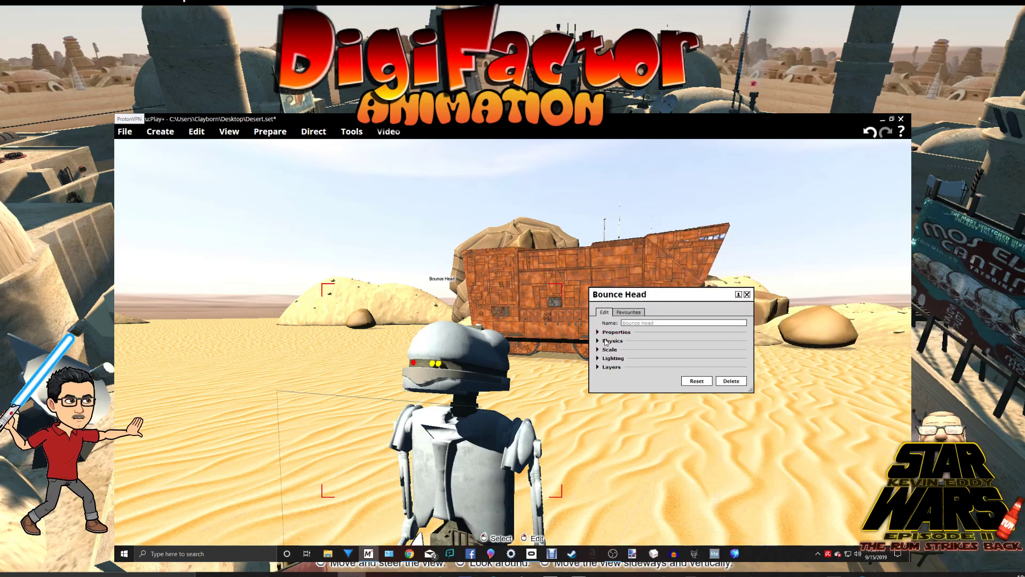
pyautogui.click(614, 332)
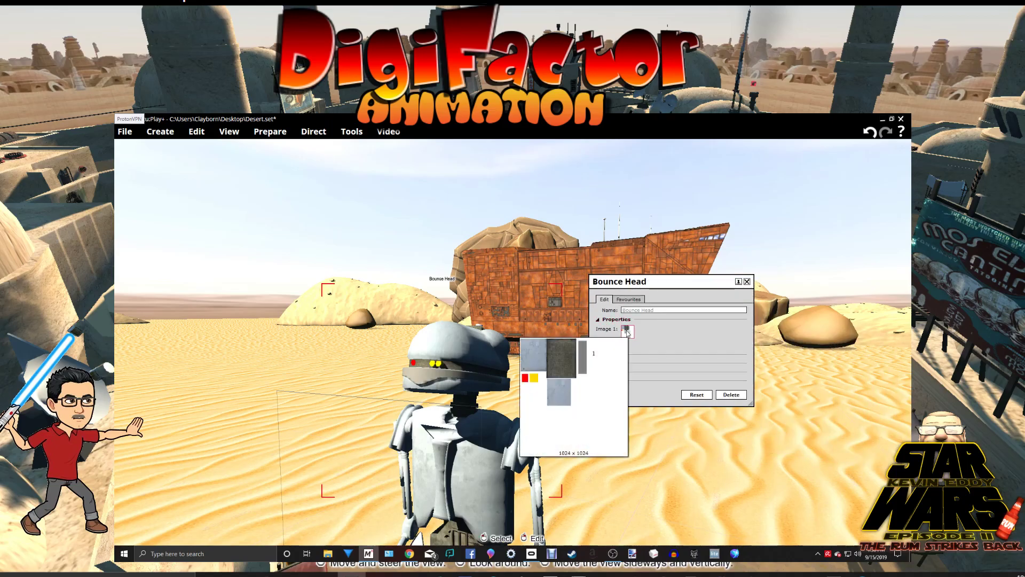
pyautogui.click(627, 331)
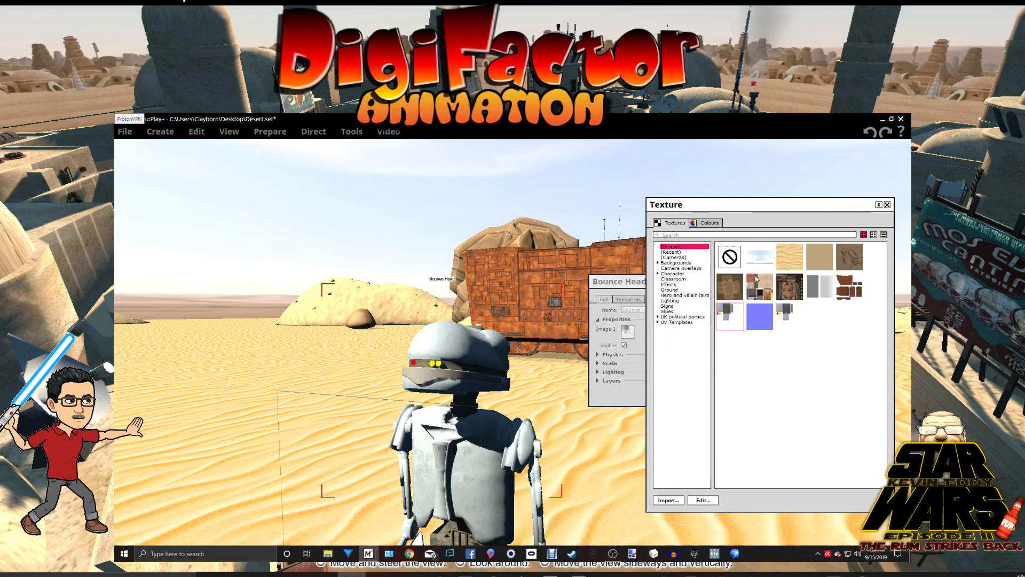
pyautogui.moveTo(783, 205); pyautogui.dragTo(740, 207)
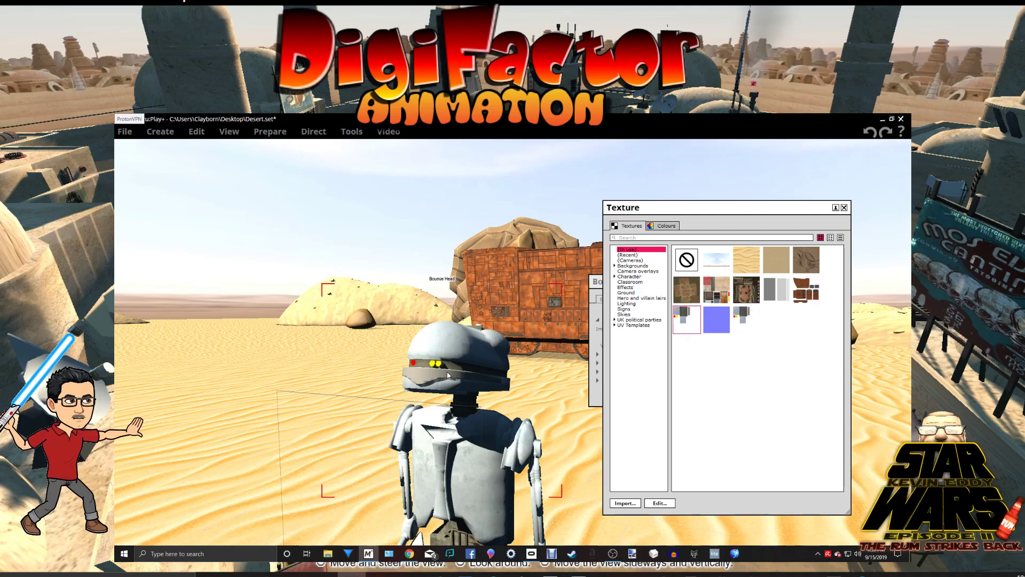
# - Try the Bouncer Droid.png texture on the head twice, switching back to the original droid texture each time
pyautogui.click(745, 318)
pyautogui.click(686, 316)
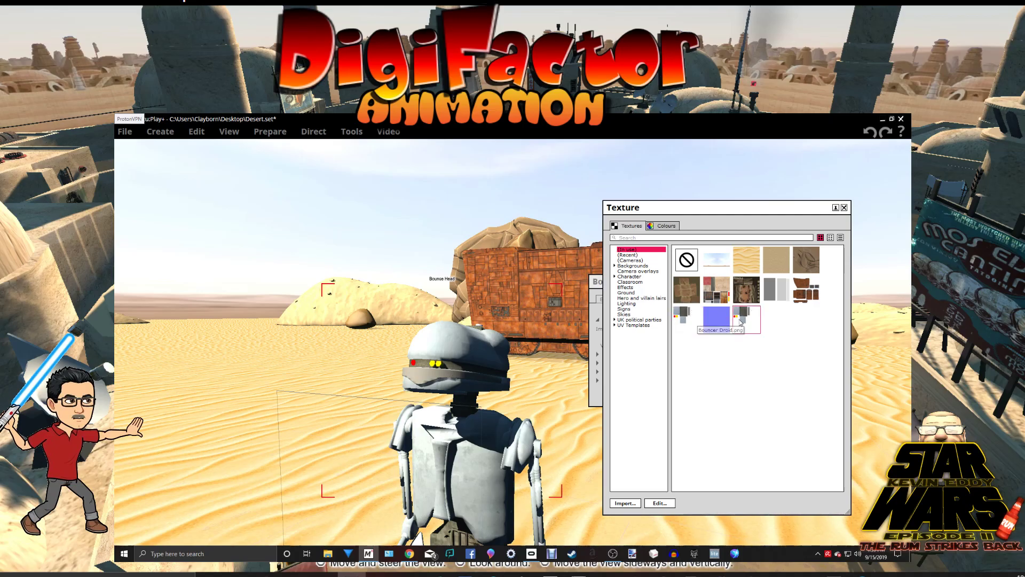
pyautogui.click(750, 319)
pyautogui.click(683, 317)
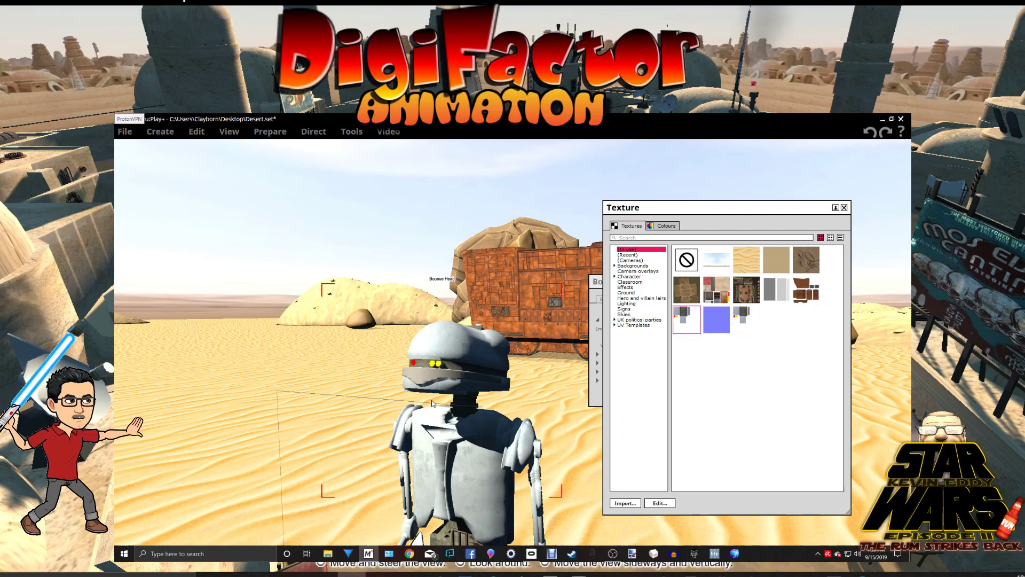
# - Import the Bouncer Droid 2.png image from The Rum Strikes Back folder as the droid head's texture
pyautogui.click(625, 503)
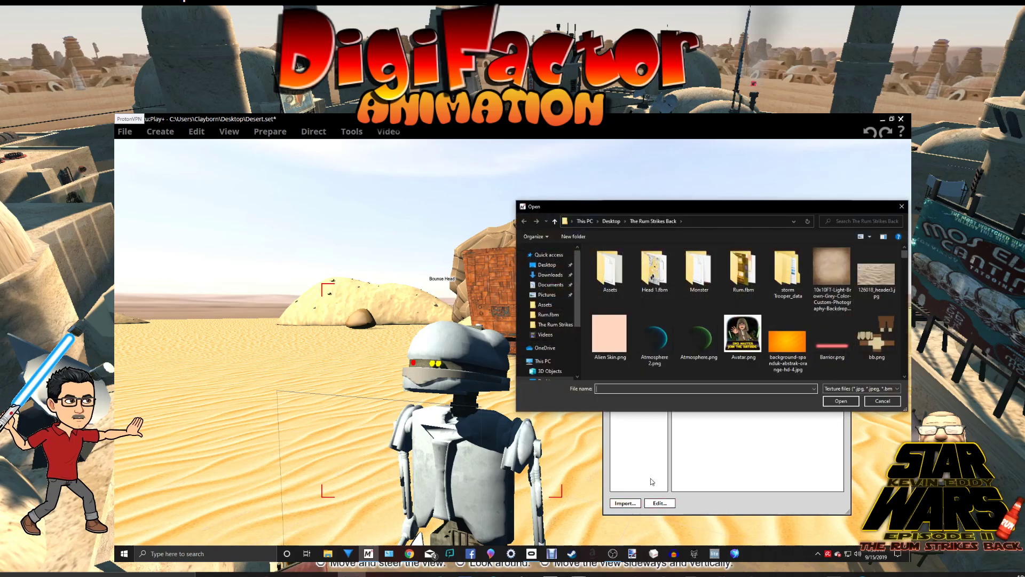
pyautogui.scroll(-1, 685, 348)
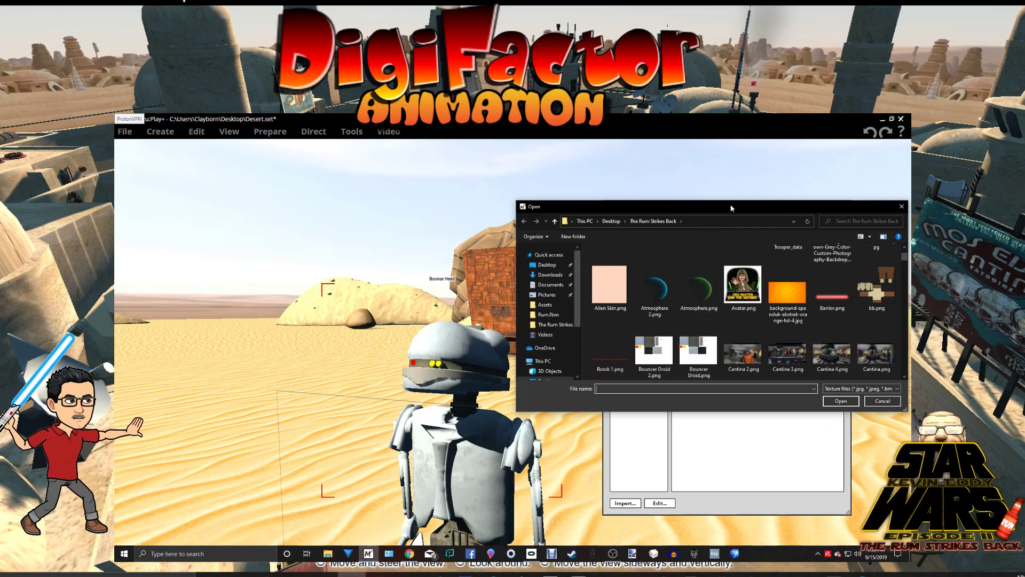
pyautogui.moveTo(732, 207); pyautogui.dragTo(464, 260)
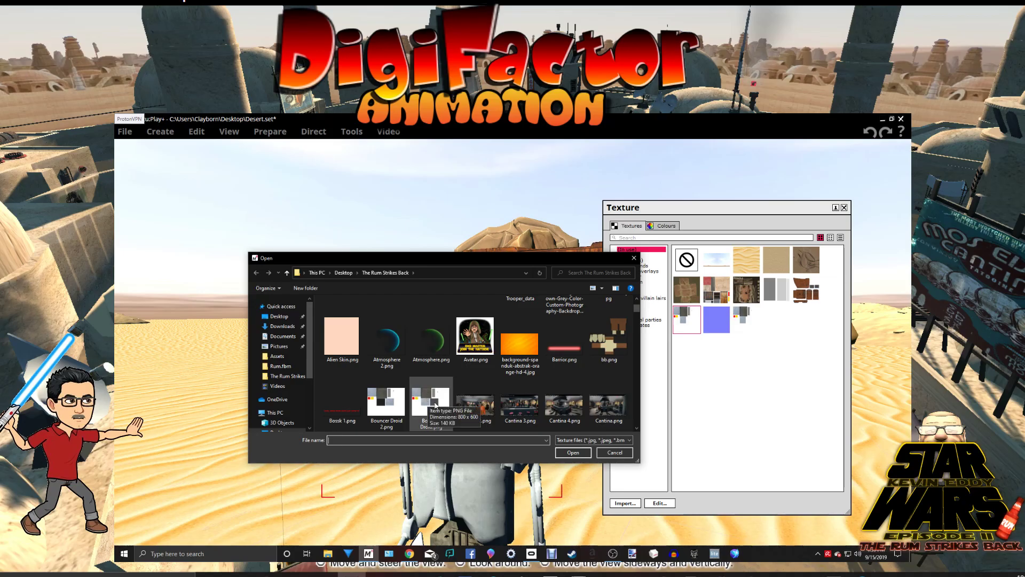
pyautogui.moveTo(482, 258); pyautogui.dragTo(711, 358)
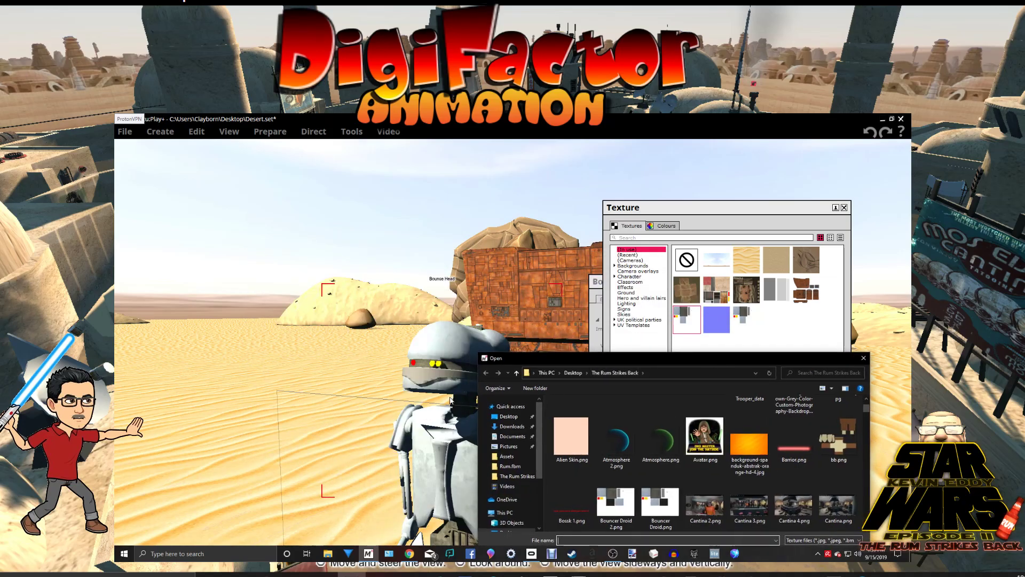
pyautogui.moveTo(679, 358); pyautogui.dragTo(470, 267)
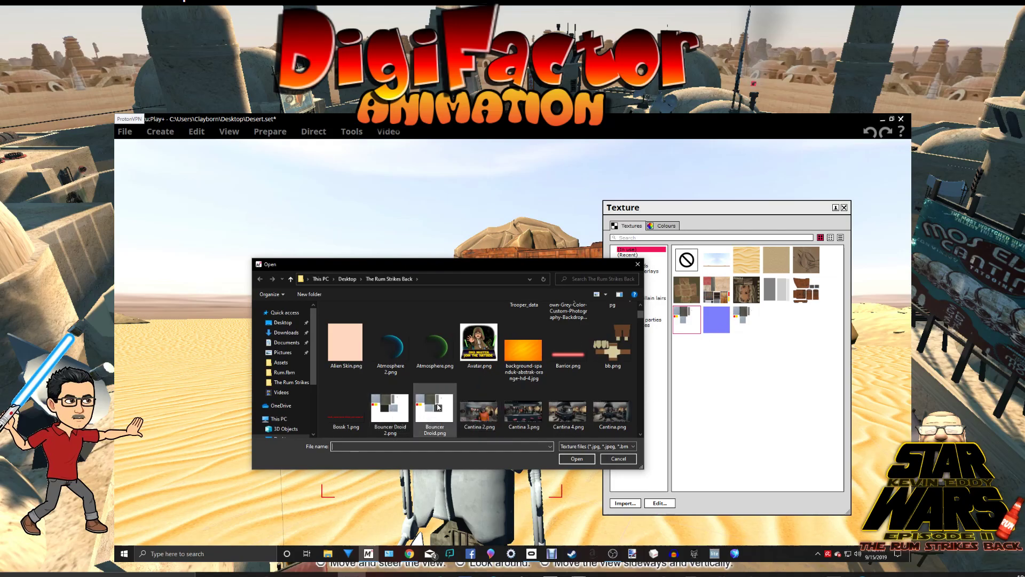
pyautogui.click(386, 412)
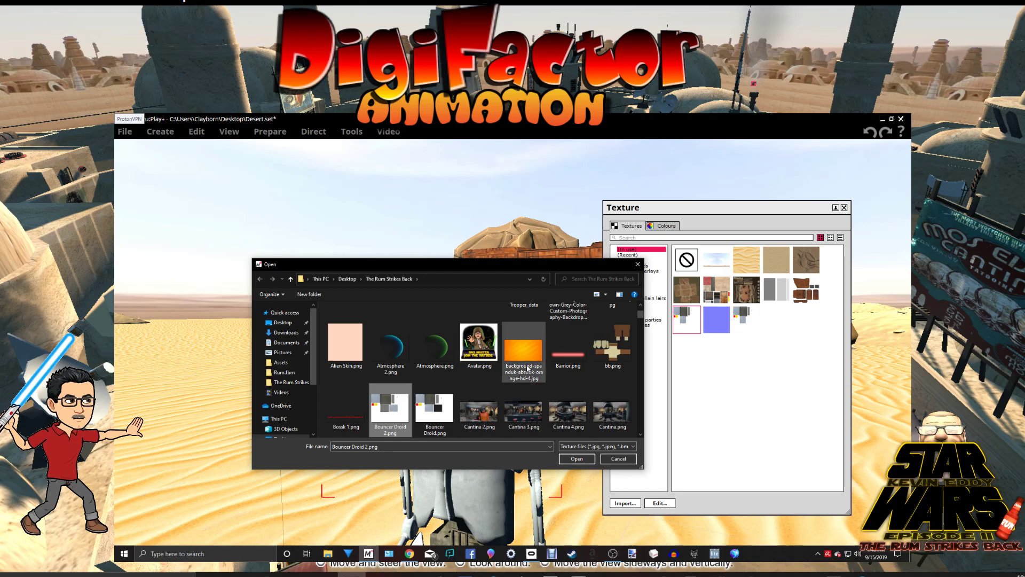
pyautogui.moveTo(577, 267); pyautogui.dragTo(826, 322)
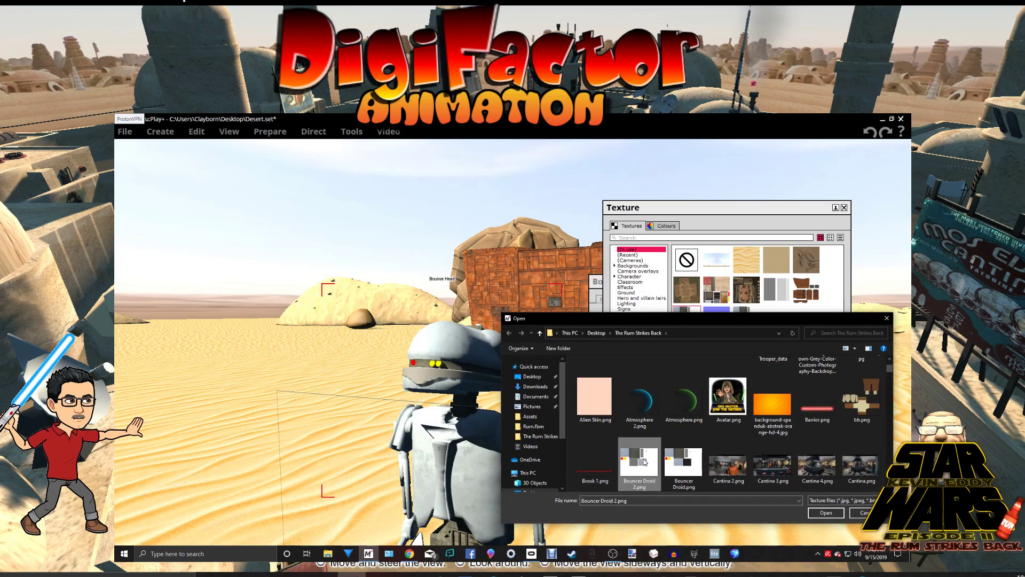
pyautogui.click(826, 512)
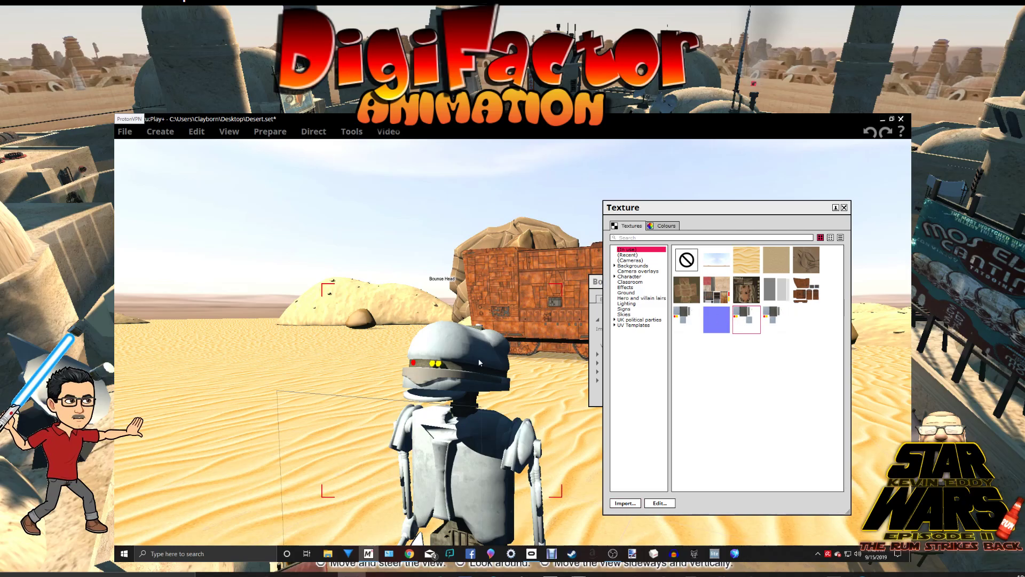
# - Alternate the head between the two imported textures, leave it on Bouncer Droid.png, and close the texture library and head properties
pyautogui.click(772, 315)
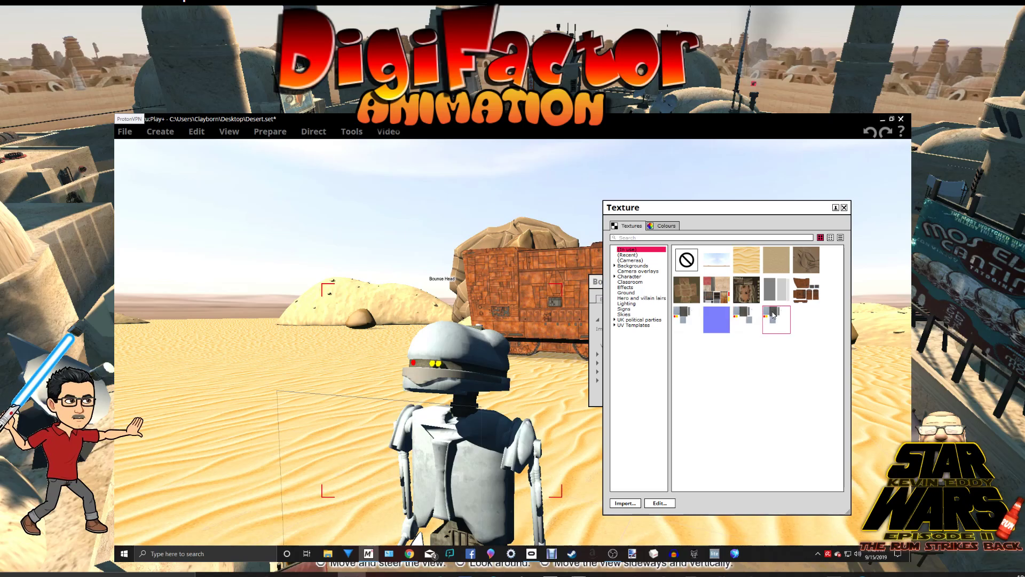
pyautogui.click(744, 315)
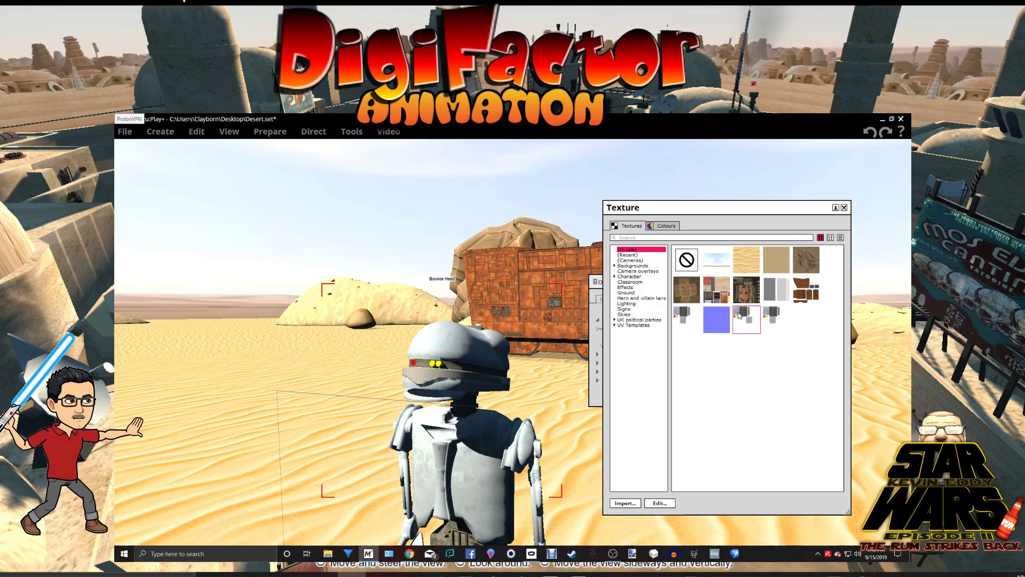
pyautogui.click(772, 314)
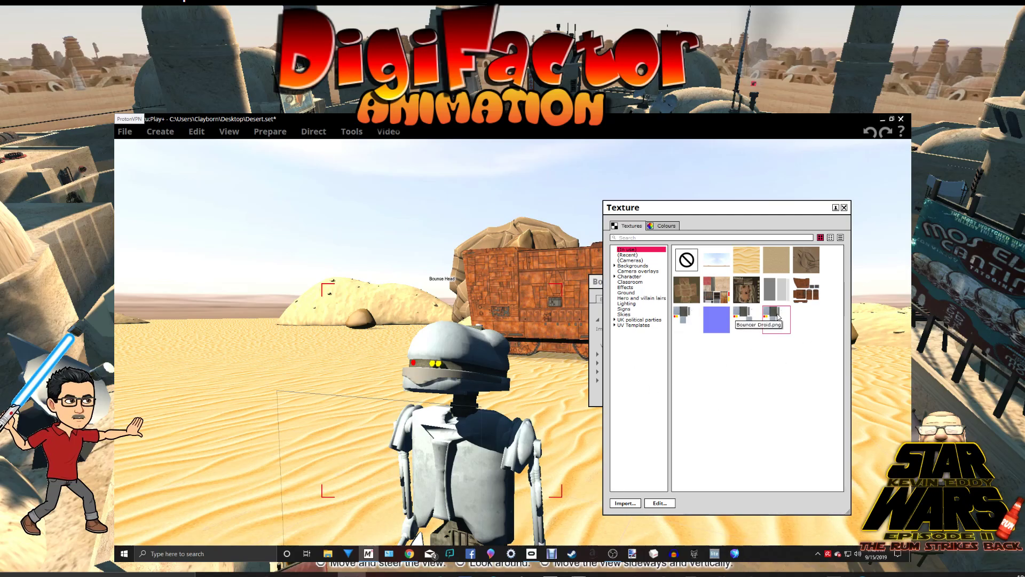
pyautogui.click(844, 208)
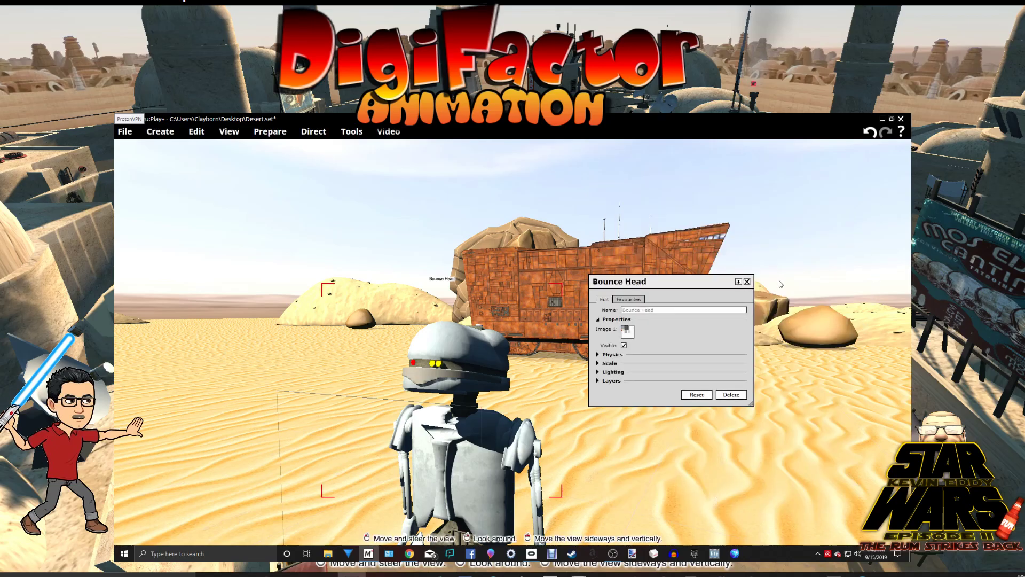
pyautogui.click(747, 281)
# - Open the Bounce Head for directing its properties and switch over to preparing them
pyautogui.moveTo(812, 343); pyautogui.dragTo(769, 368, button='middle')
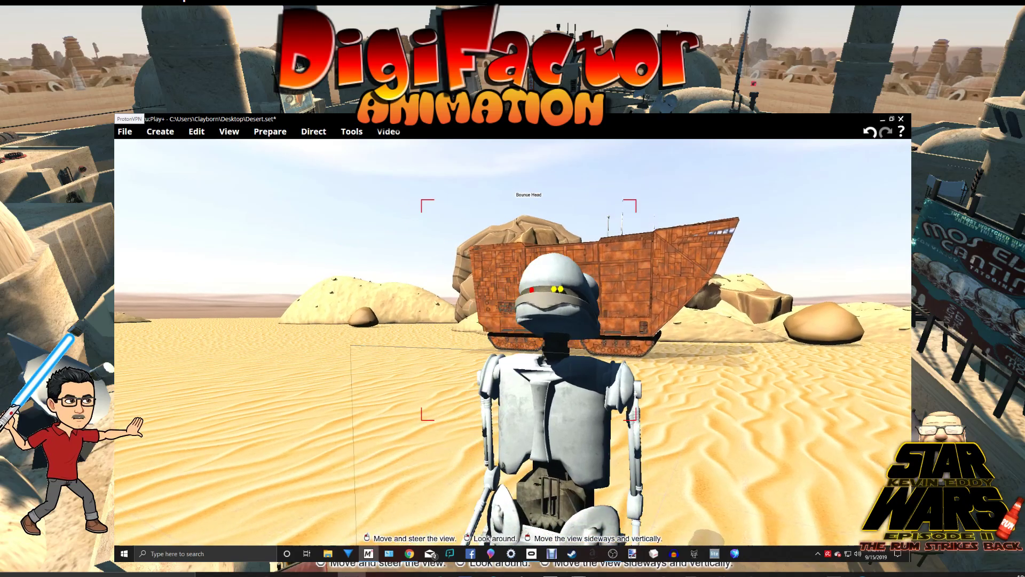
pyautogui.moveTo(769, 369); pyautogui.dragTo(844, 369, button='right')
pyautogui.moveTo(844, 368); pyautogui.dragTo(774, 344, button='middle')
pyautogui.moveTo(587, 259); pyautogui.dragTo(638, 270, button='right')
pyautogui.moveTo(638, 270); pyautogui.dragTo(655, 285, button='middle')
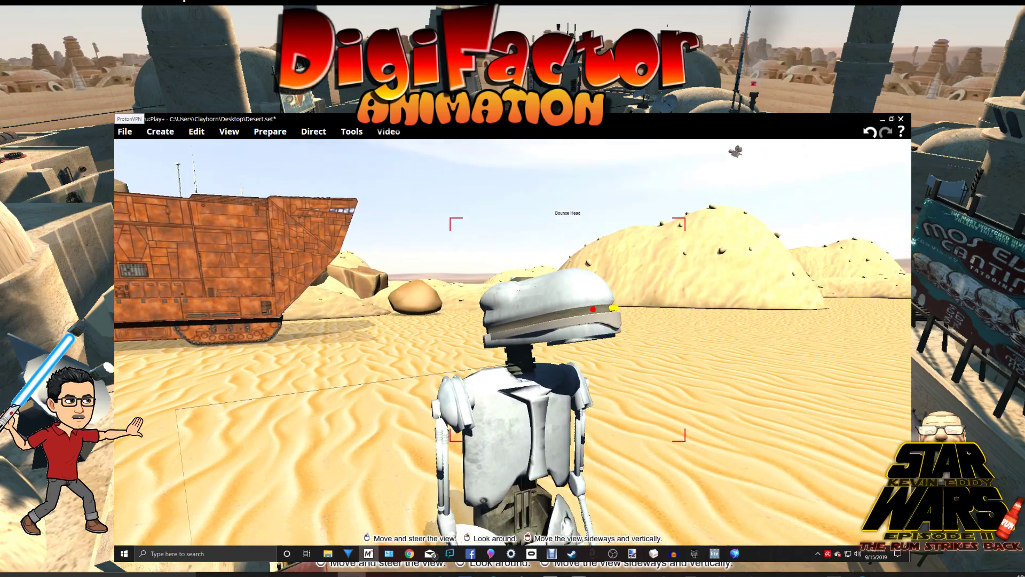
pyautogui.rightClick(597, 311)
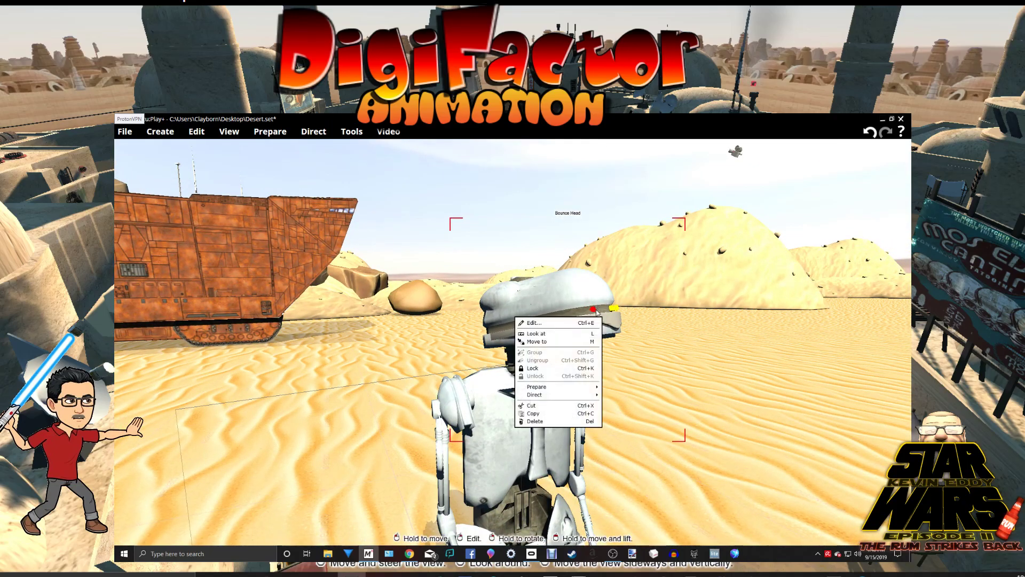
pyautogui.moveTo(549, 395)
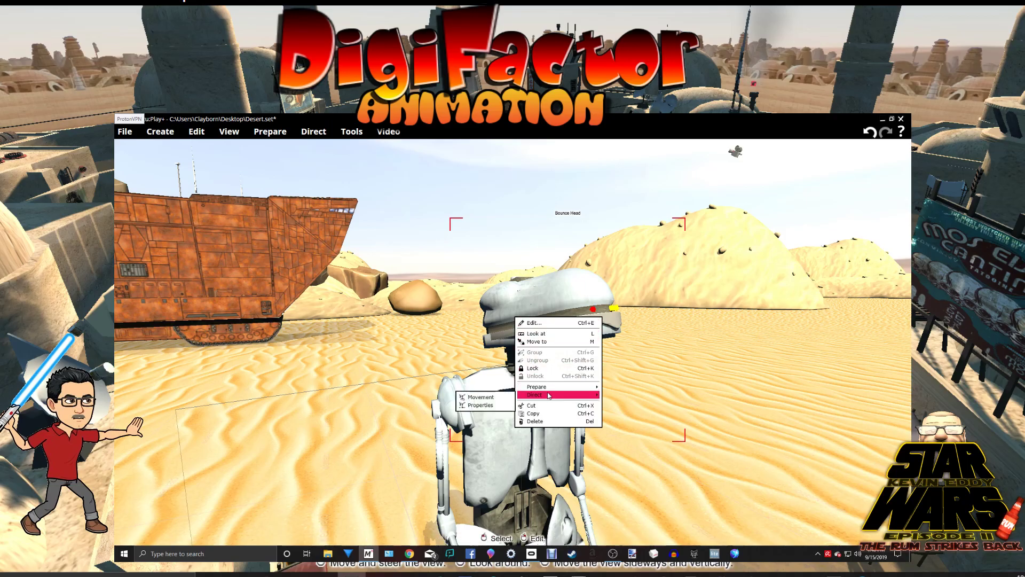
pyautogui.click(506, 405)
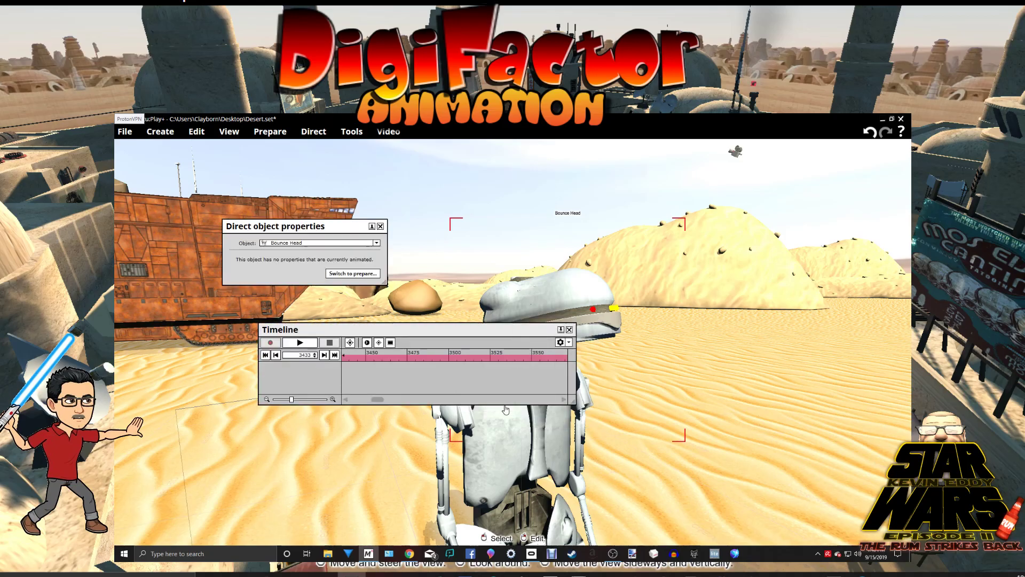
pyautogui.click(351, 273)
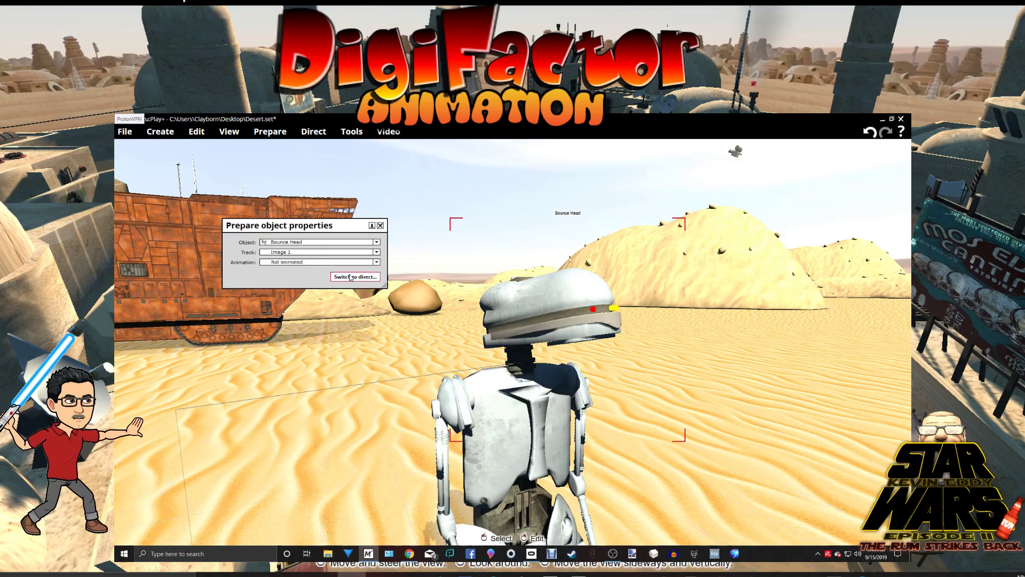
# - Set the animation of the Bounce Head's Image 1 track to Key framed and close the object properties
pyautogui.moveTo(318, 223); pyautogui.dragTo(398, 235)
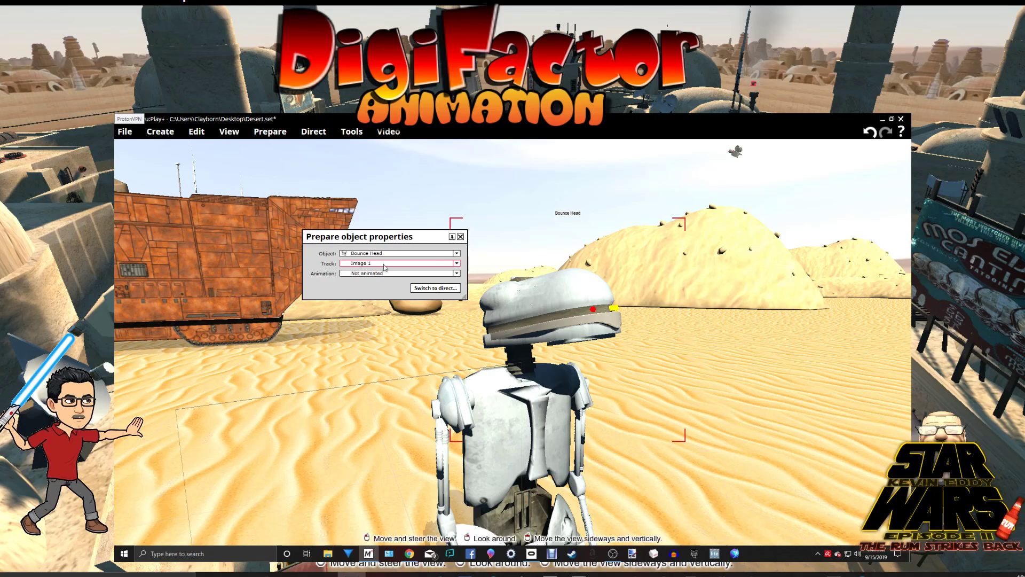
pyautogui.click(373, 274)
pyautogui.click(377, 294)
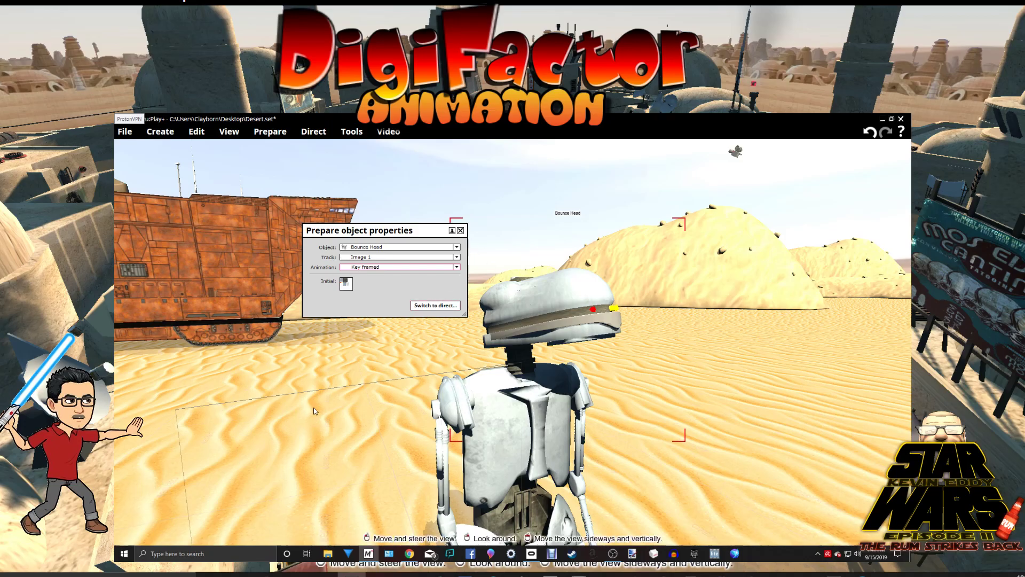
pyautogui.click(460, 230)
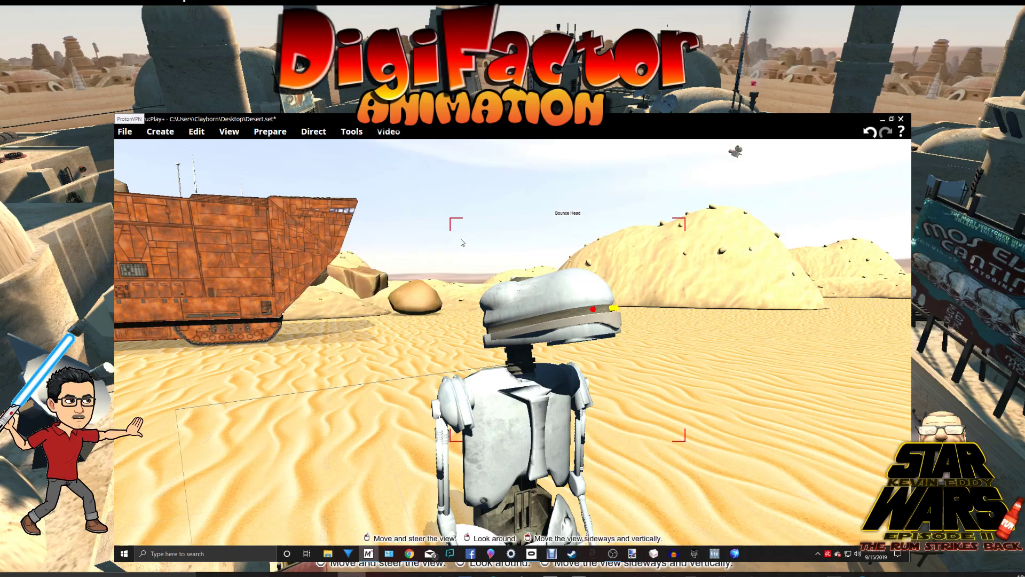
# - Bring up the prepared sound effects and open the audio settings of the Droid.wav slot
pyautogui.moveTo(375, 339); pyautogui.dragTo(379, 334)
pyautogui.moveTo(572, 385); pyautogui.dragTo(429, 399, button='right')
pyautogui.moveTo(428, 399); pyautogui.dragTo(443, 376, button='middle')
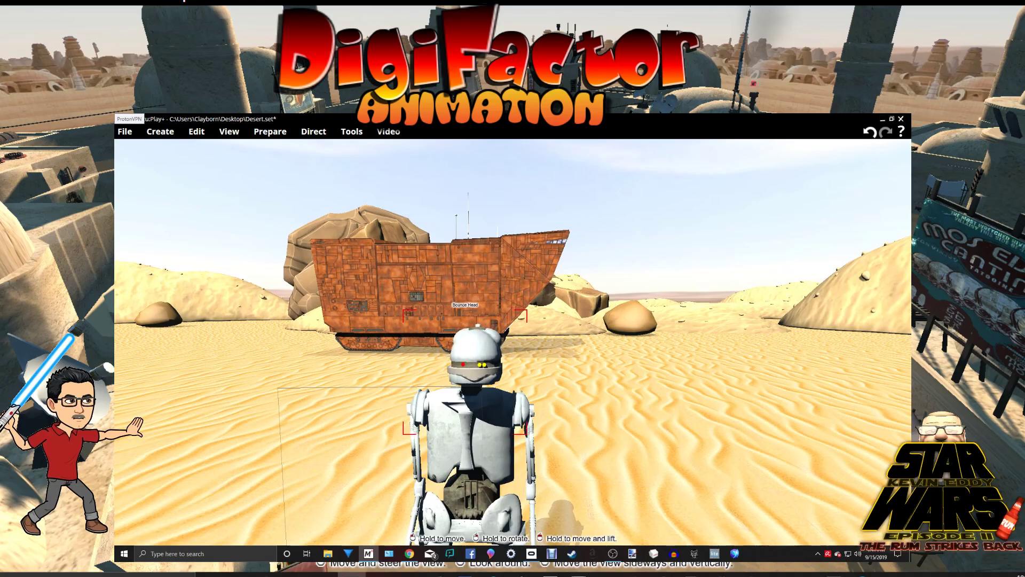
pyautogui.moveTo(561, 374); pyautogui.dragTo(546, 408, button='middle')
pyautogui.moveTo(628, 438); pyautogui.dragTo(628, 454)
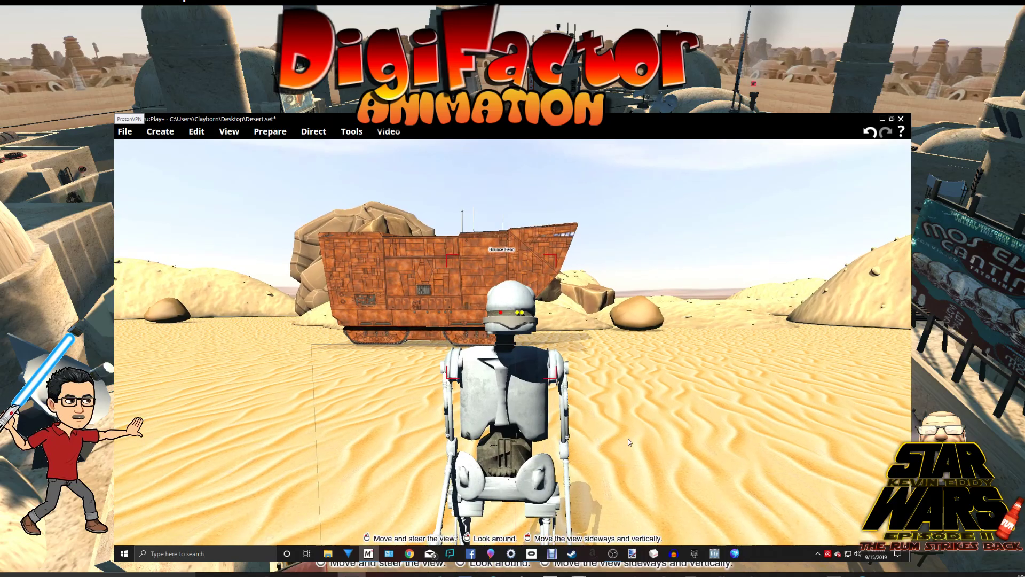
pyautogui.scroll(1, 628, 439)
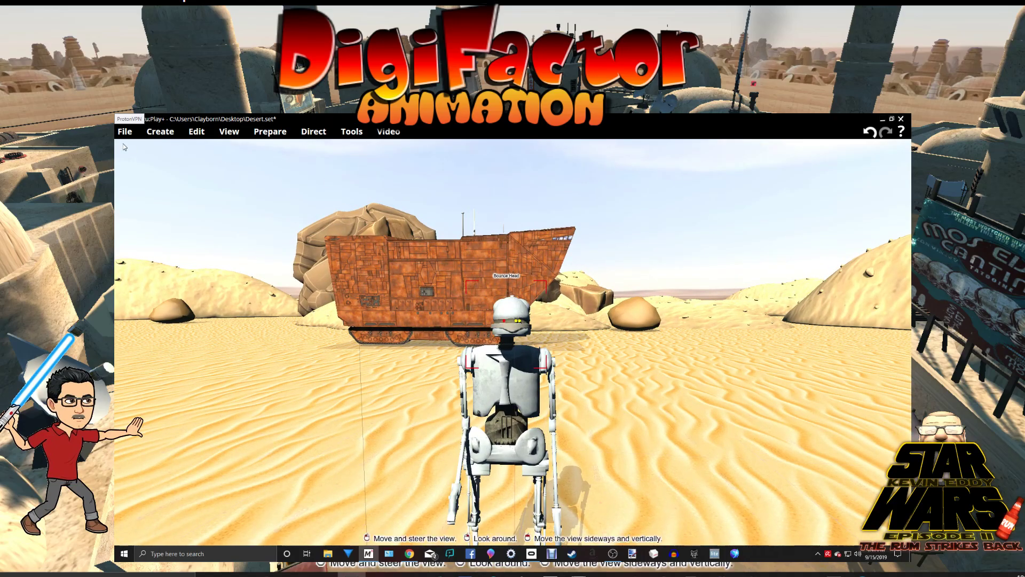
pyautogui.click(271, 133)
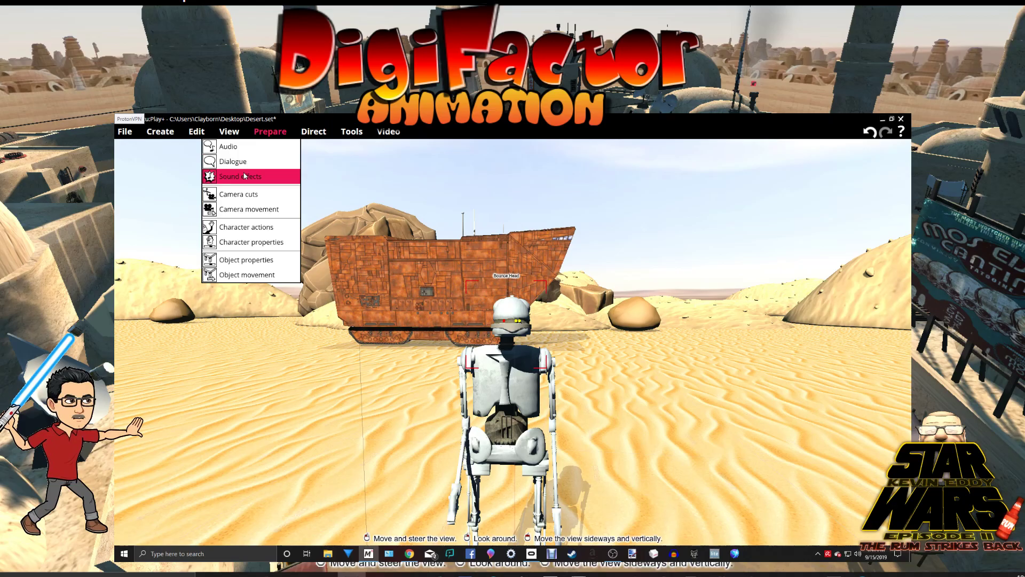
pyautogui.click(245, 176)
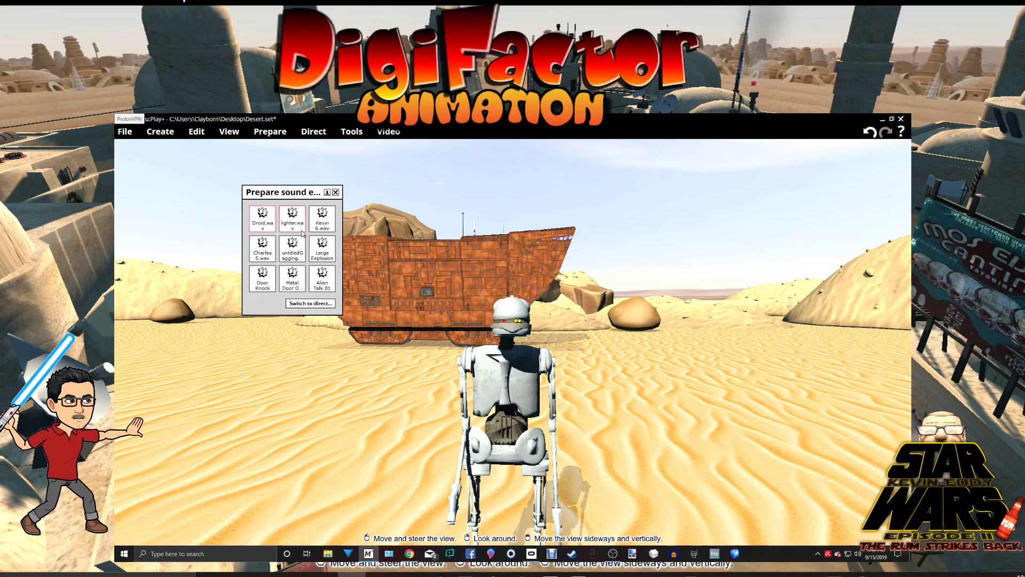
pyautogui.doubleClick(263, 224)
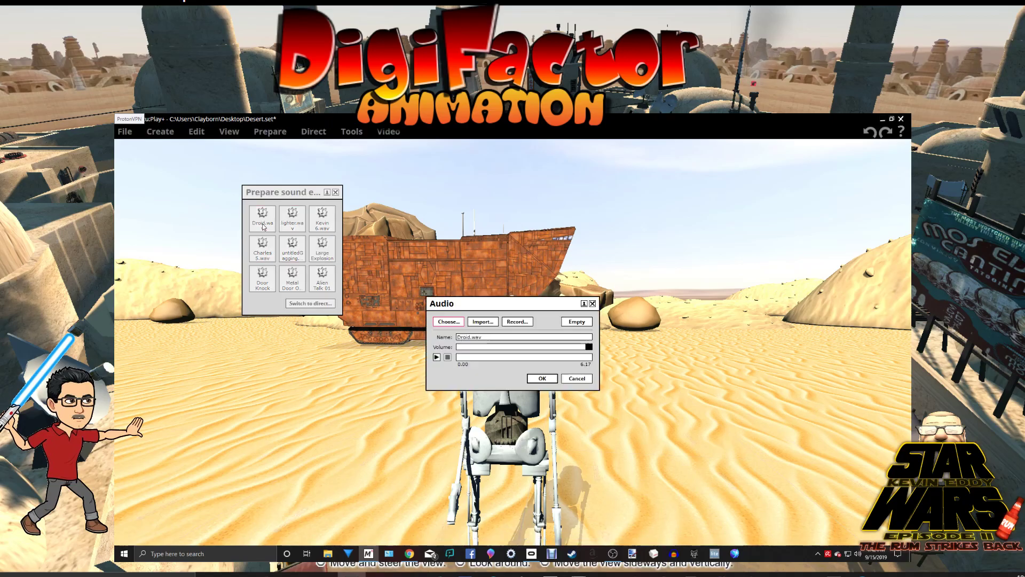
# - Import Droid.wav from The Rum Strikes Back folder into the sound effect slot
pyautogui.click(484, 321)
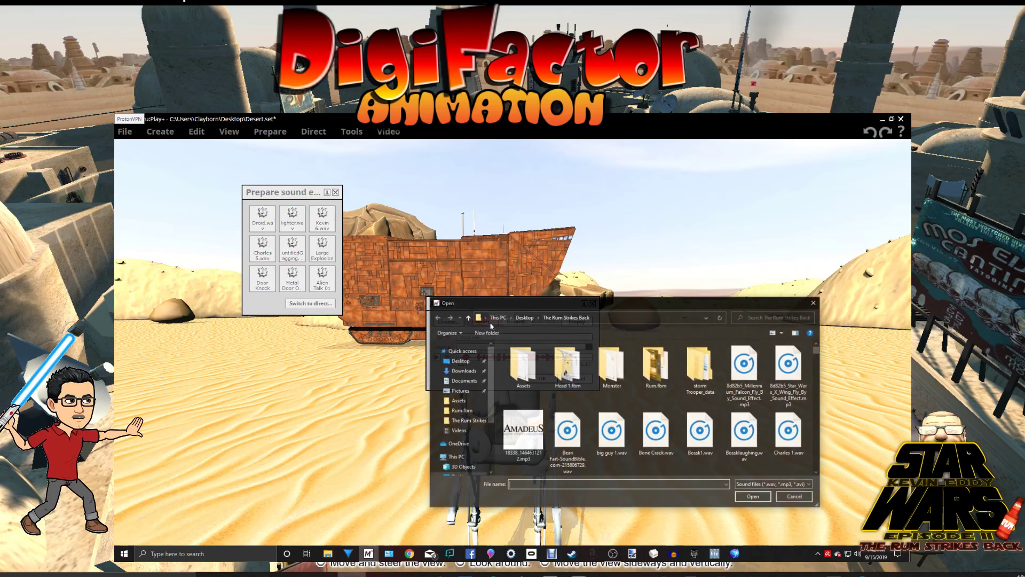
pyautogui.moveTo(668, 303); pyautogui.dragTo(566, 216)
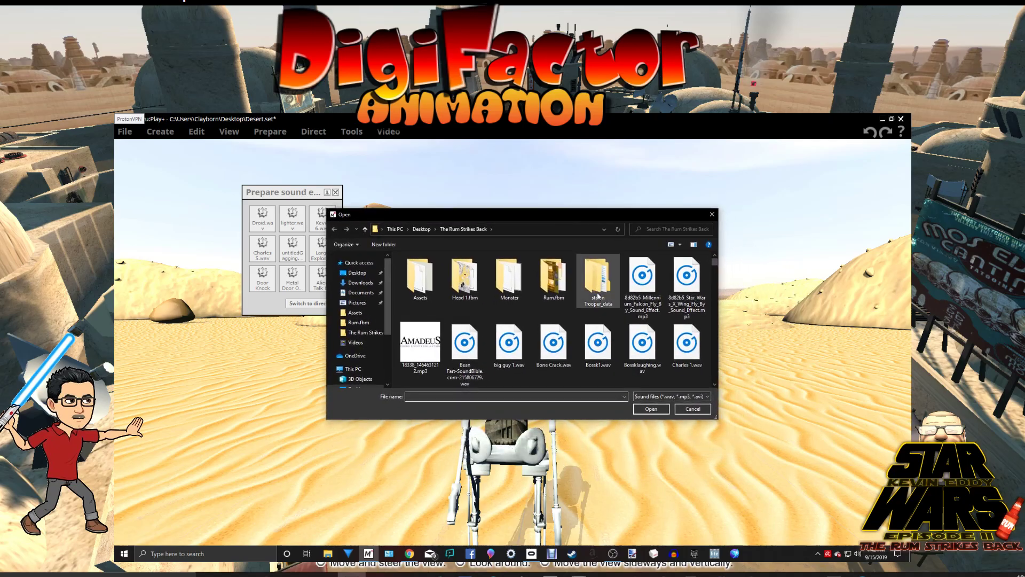
pyautogui.scroll(-5, 598, 295)
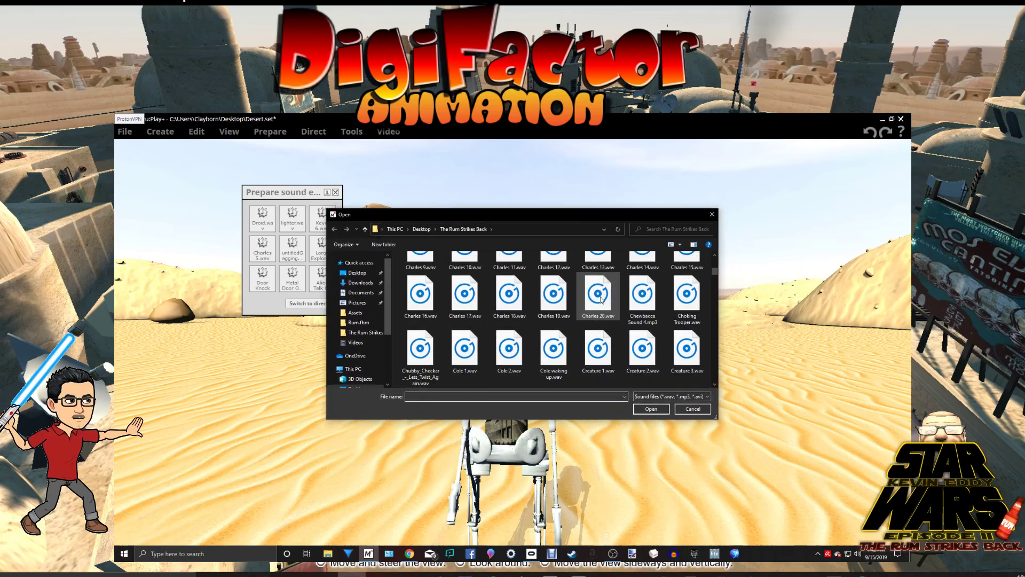
pyautogui.scroll(-1, 601, 299)
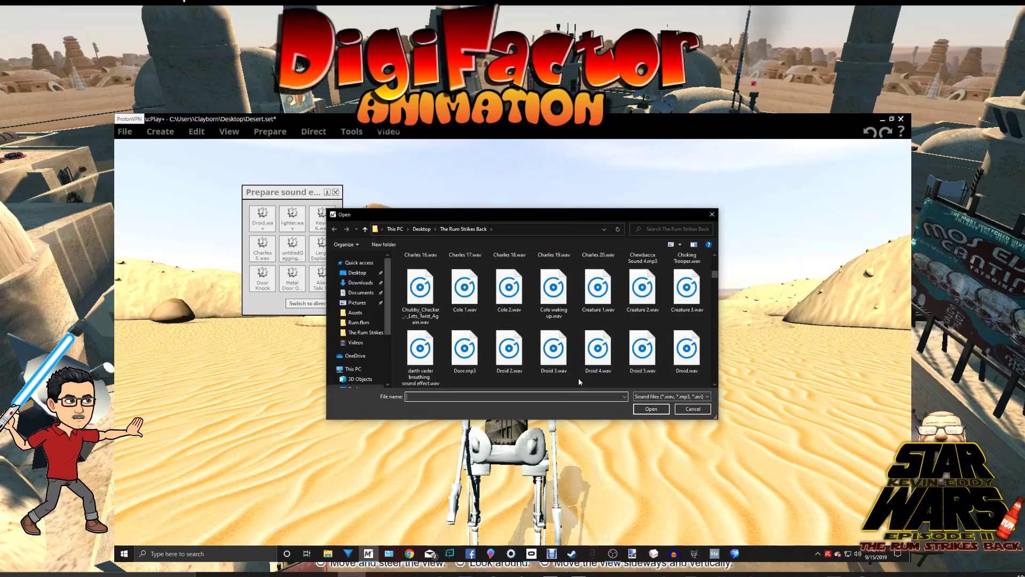
pyautogui.click(687, 358)
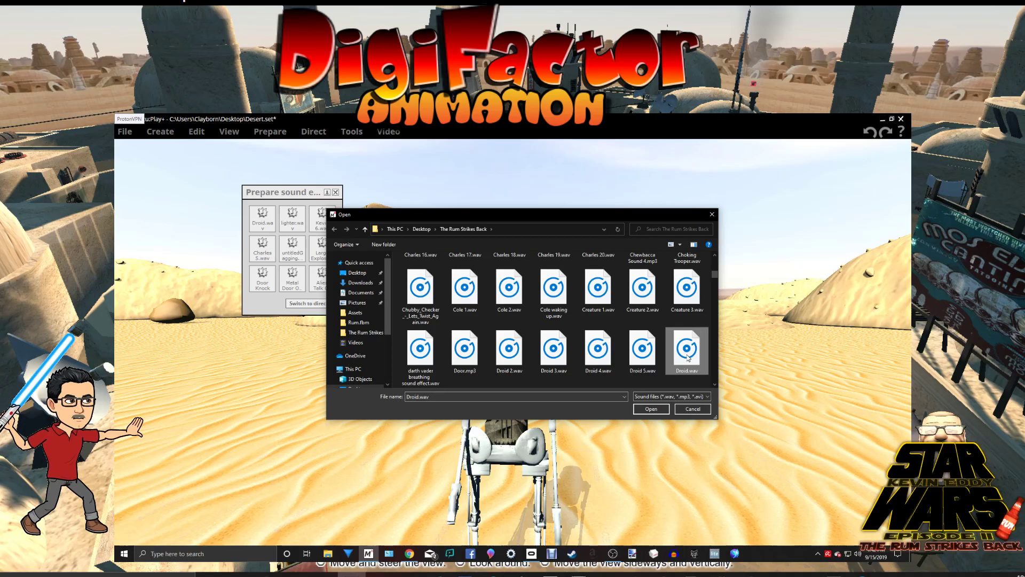
pyautogui.click(641, 409)
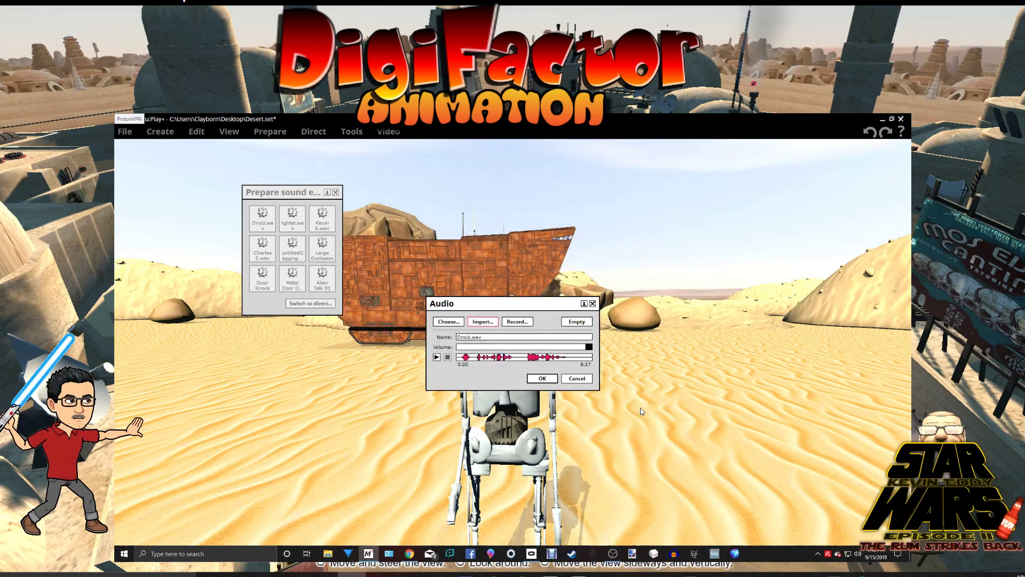
# - Preview the imported droid sound, stop the playback and accept the audio settings
pyautogui.click(436, 357)
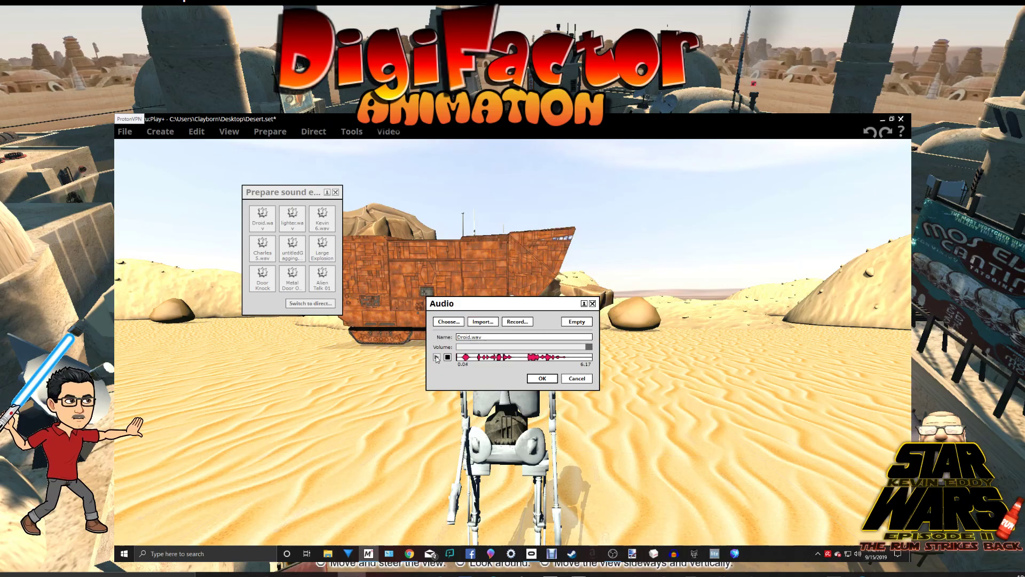
pyautogui.click(447, 358)
pyautogui.click(542, 378)
pyautogui.moveTo(606, 395)
pyautogui.mouseDown(button='right')
pyautogui.moveTo(606, 410)
pyautogui.moveTo(609, 381)
pyautogui.mouseUp(button='right')
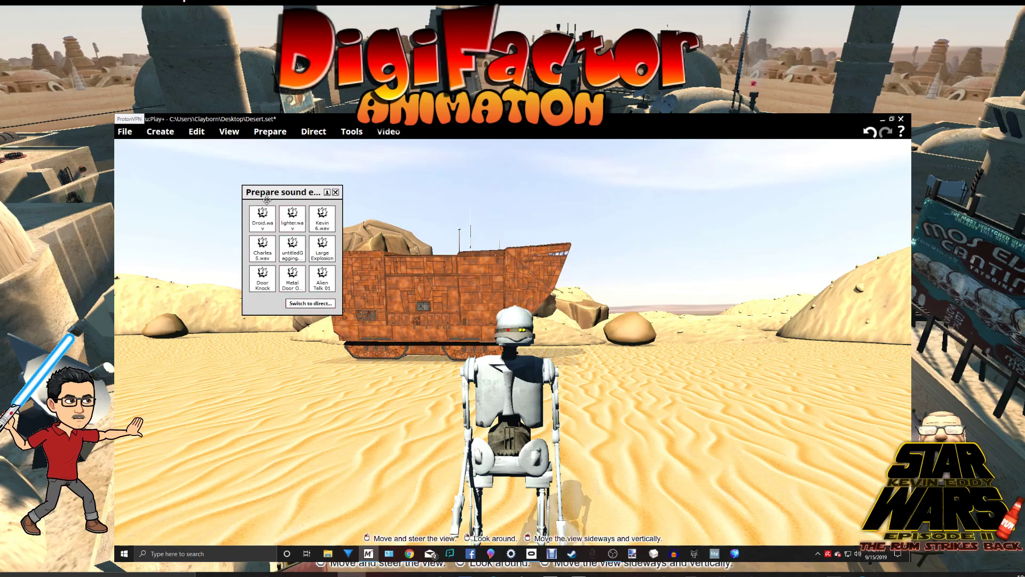
# - Switch to directing sound effects and record Droid.wav onto the timeline from frame 3433
pyautogui.click(312, 303)
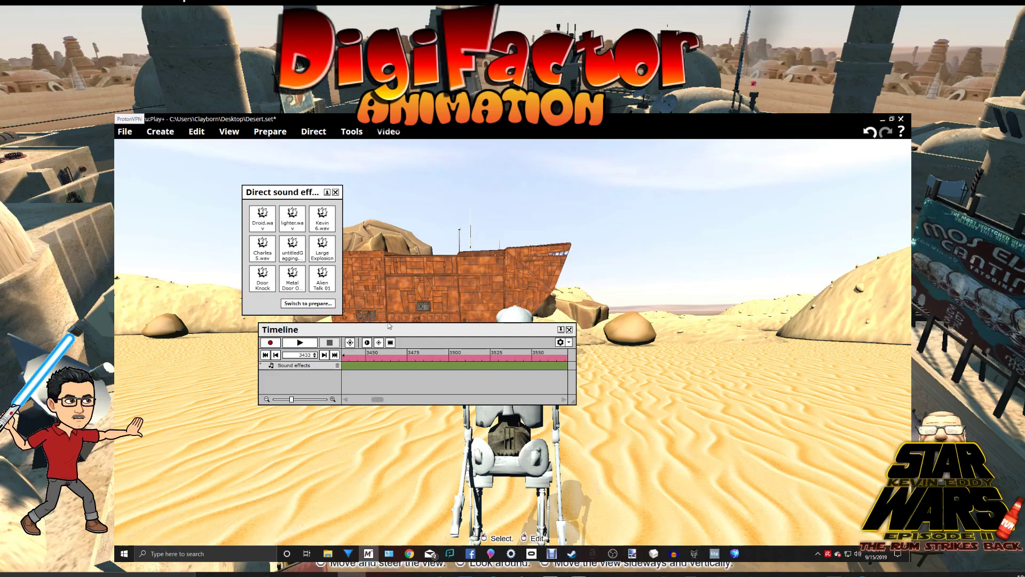
pyautogui.moveTo(388, 325); pyautogui.dragTo(525, 330)
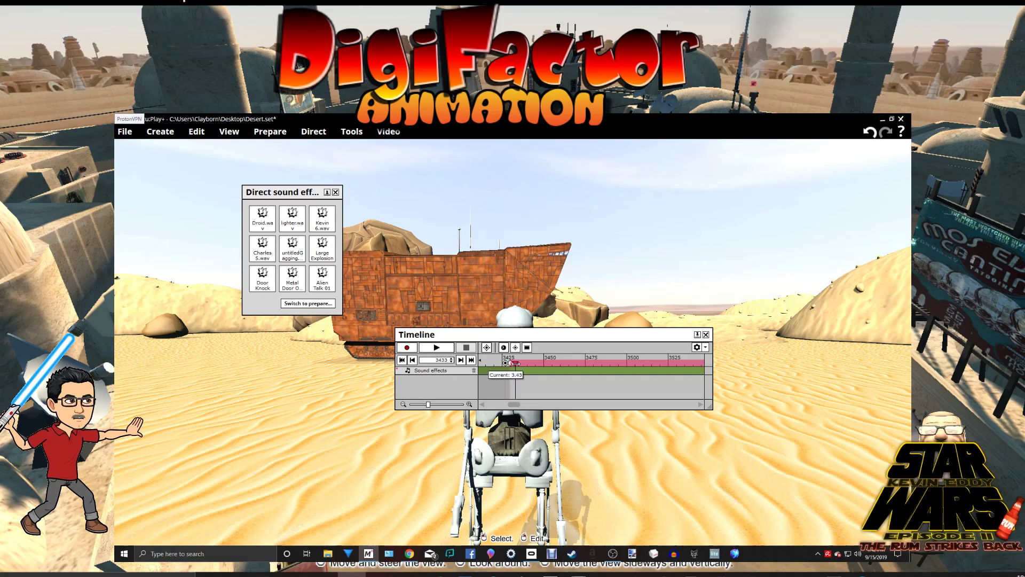
pyautogui.click(401, 347)
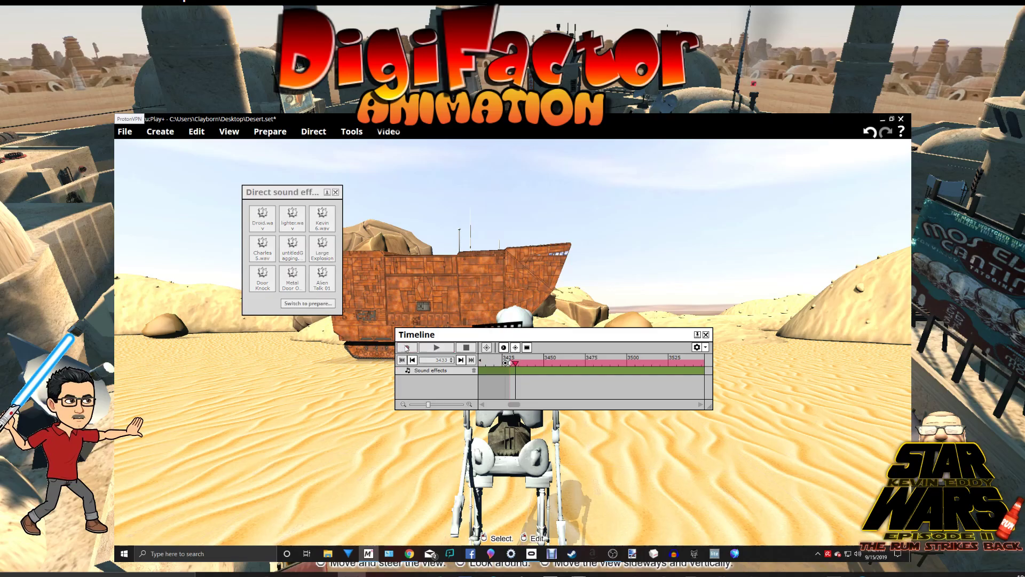
pyautogui.click(272, 230)
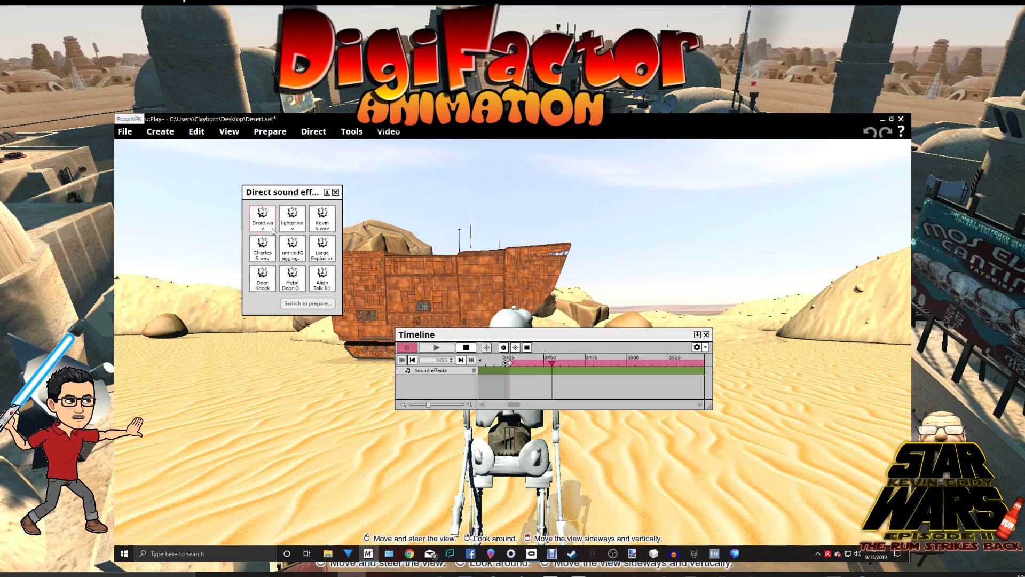
pyautogui.click(465, 350)
# - Examine the recorded Droid.wav clip on the sound effects track from its start to its end
pyautogui.moveTo(581, 371); pyautogui.dragTo(550, 373)
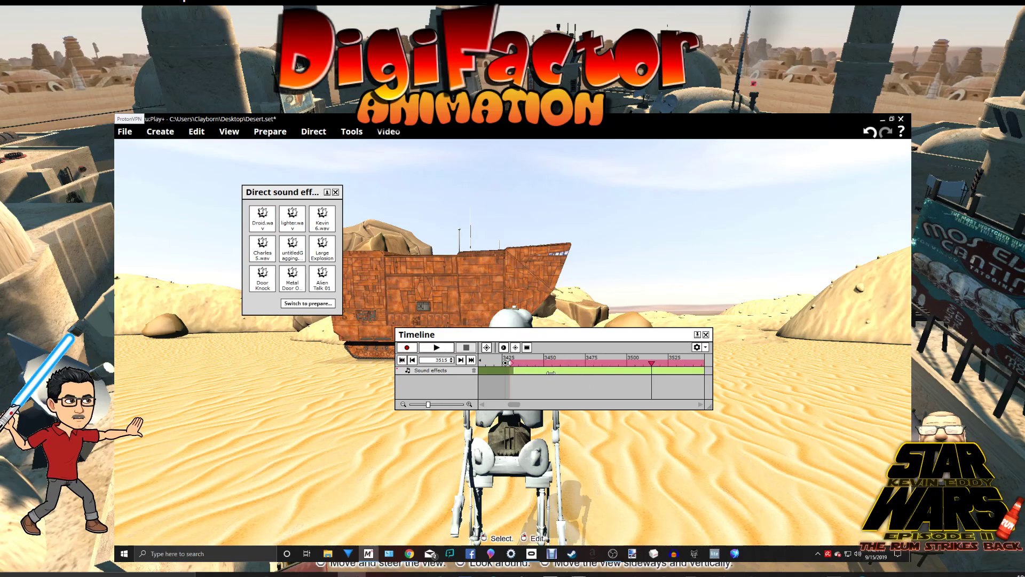
pyautogui.click(517, 363)
pyautogui.click(700, 404)
pyautogui.click(700, 404)
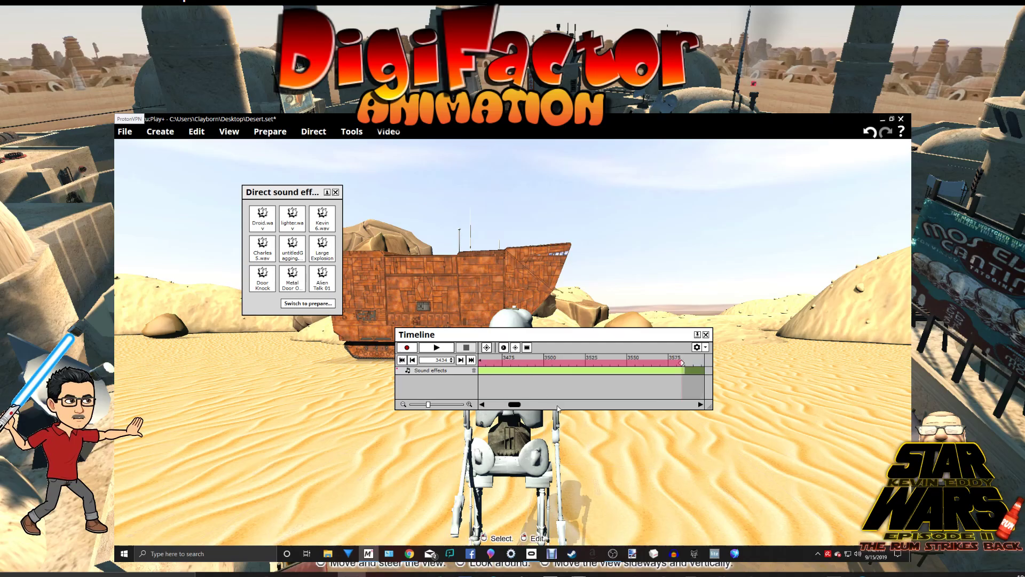
pyautogui.click(700, 404)
pyautogui.moveTo(639, 362); pyautogui.dragTo(643, 362)
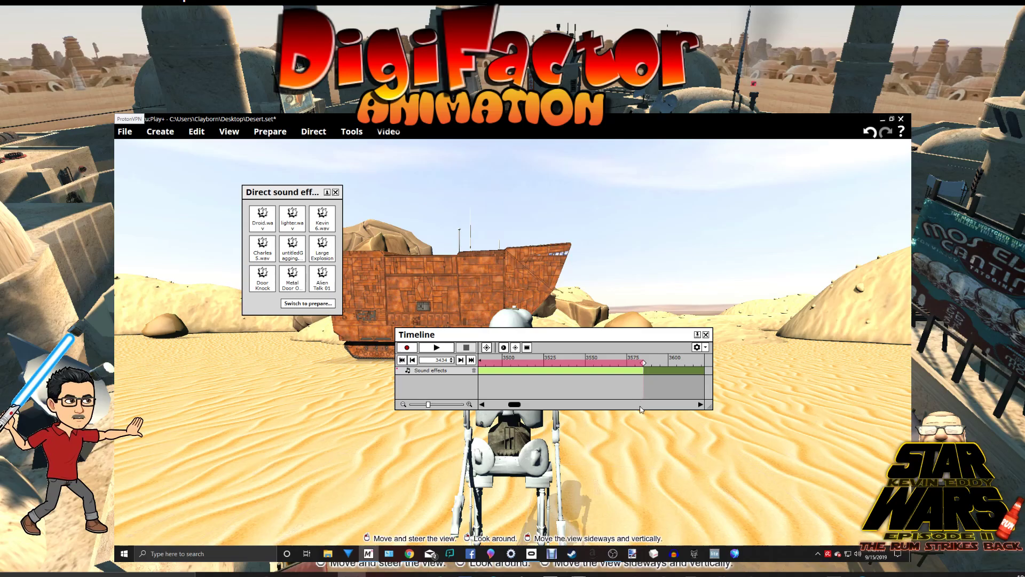
pyautogui.scroll(2, 642, 407)
pyautogui.scroll(1, 641, 409)
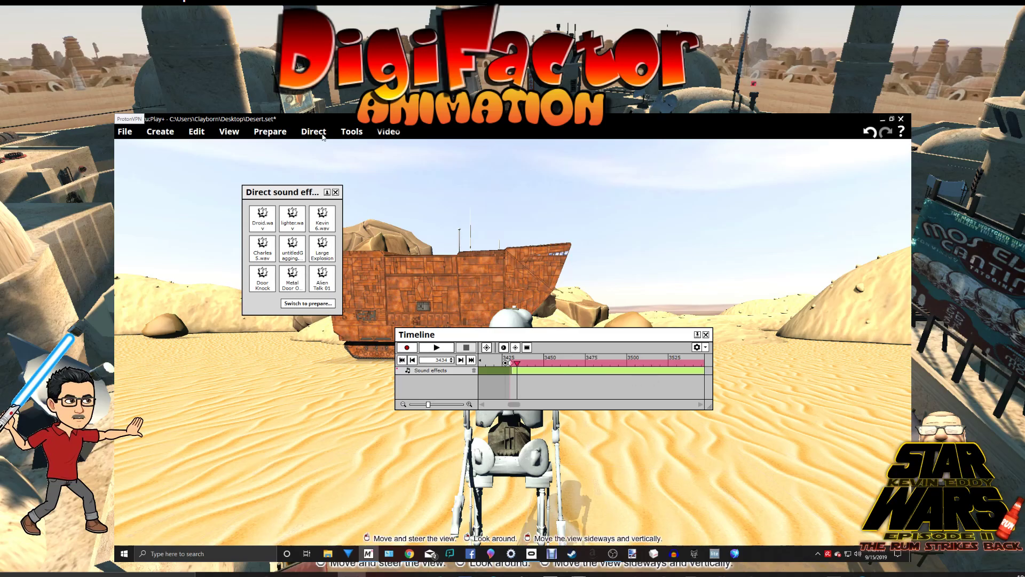
# - Bring up the full timeline with the sound waveform and place it so the droid's head stays uncovered
pyautogui.click(350, 132)
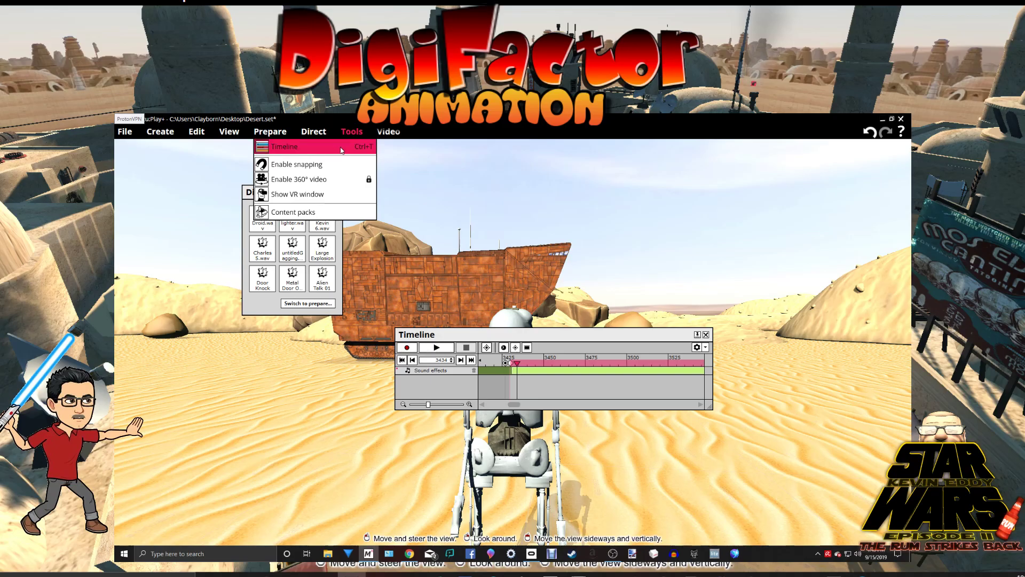
pyautogui.click(341, 149)
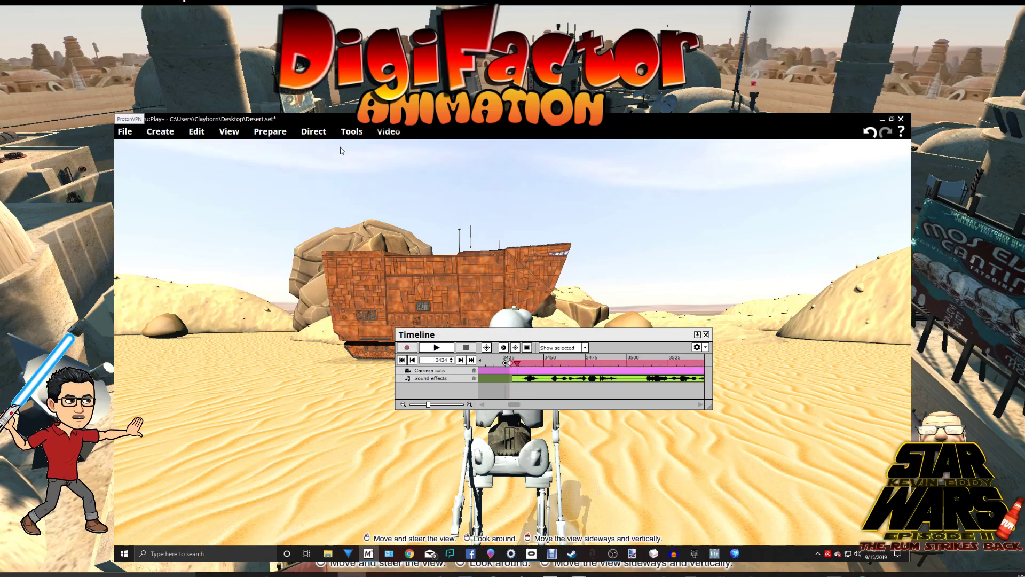
pyautogui.moveTo(590, 331); pyautogui.dragTo(566, 267)
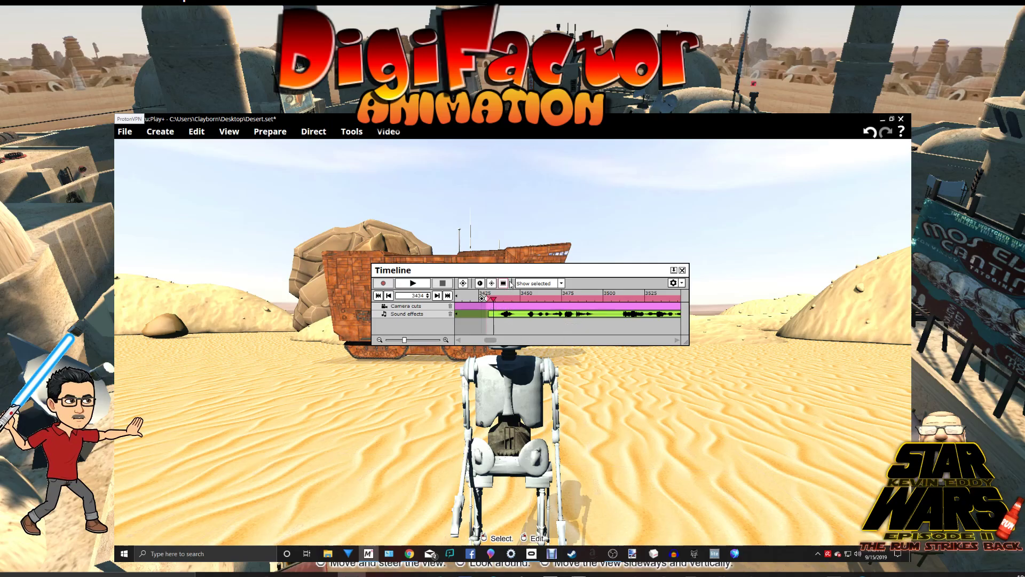
pyautogui.moveTo(528, 270); pyautogui.dragTo(605, 373)
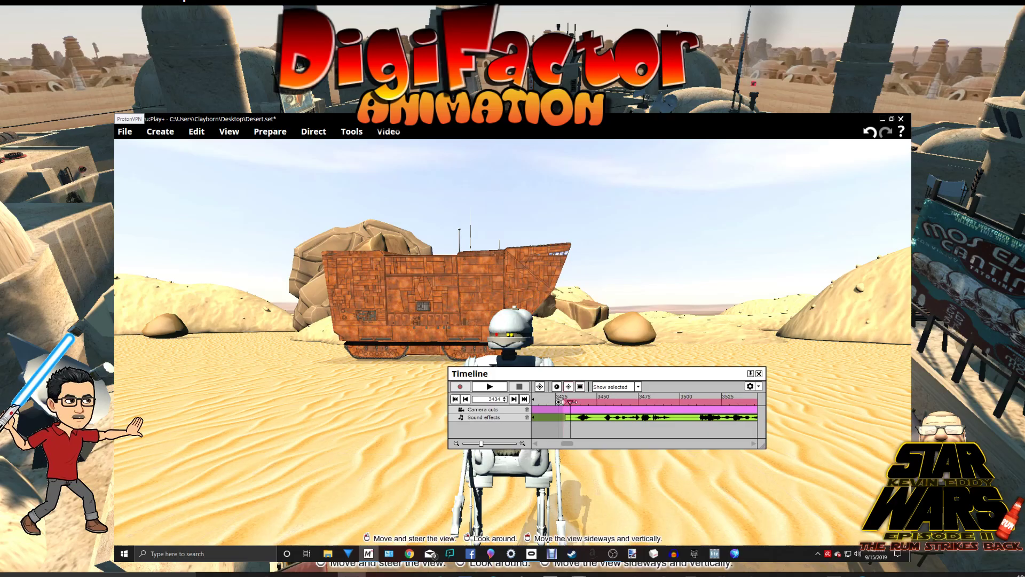
# - Add timeline markers around the first burst of the droid sound, the second one at frame 3446
pyautogui.moveTo(570, 401); pyautogui.dragTo(576, 401)
pyautogui.press('Right')
pyautogui.click(539, 386)
pyautogui.moveTo(580, 407); pyautogui.dragTo(590, 409)
pyautogui.click(540, 387)
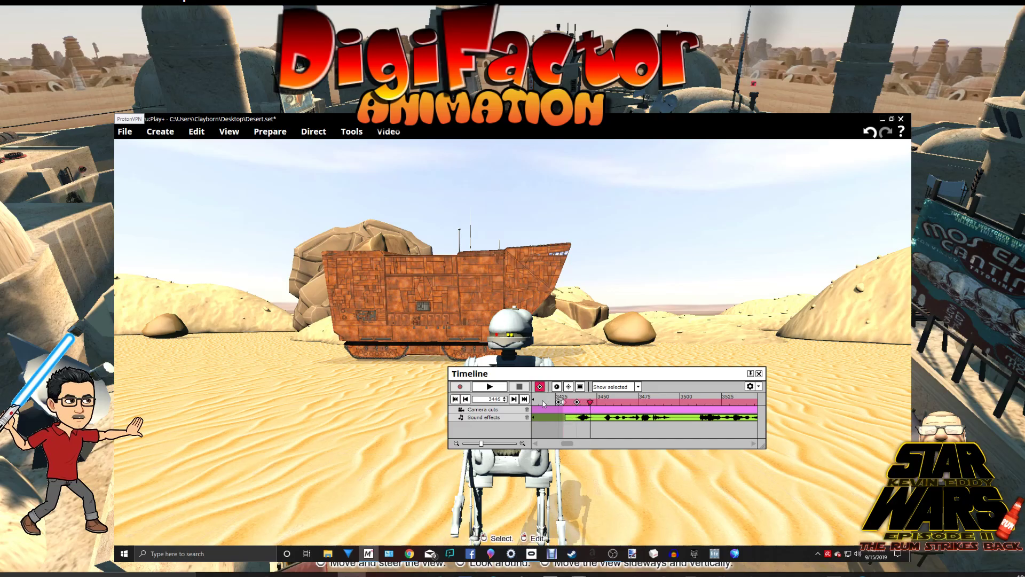
# - Add timeline markers at frames 3455 and 3493 around the middle section of the droid sound
pyautogui.moveTo(590, 404); pyautogui.dragTo(605, 406)
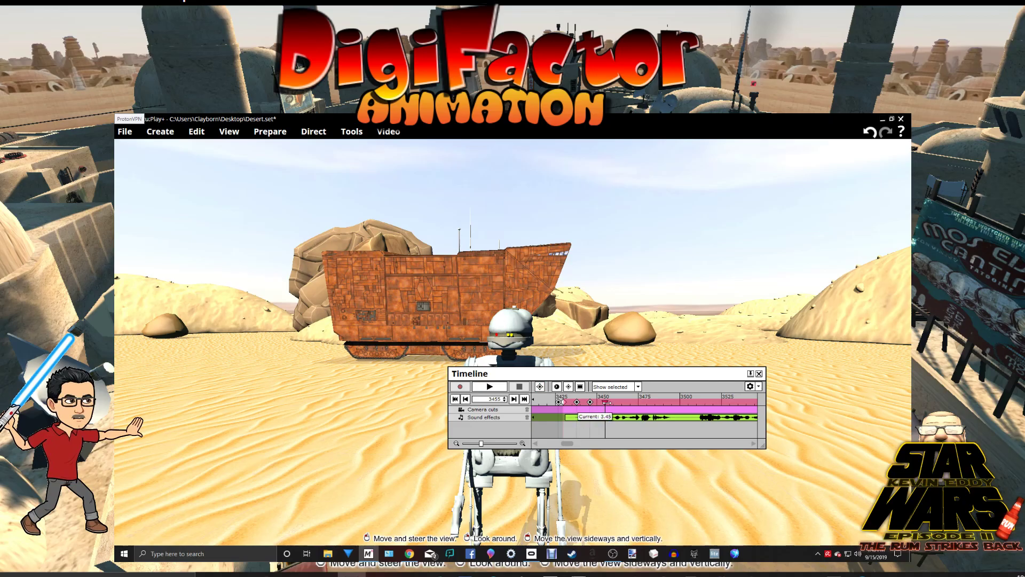
pyautogui.click(540, 386)
pyautogui.moveTo(605, 406); pyautogui.dragTo(670, 413)
pyautogui.click(540, 386)
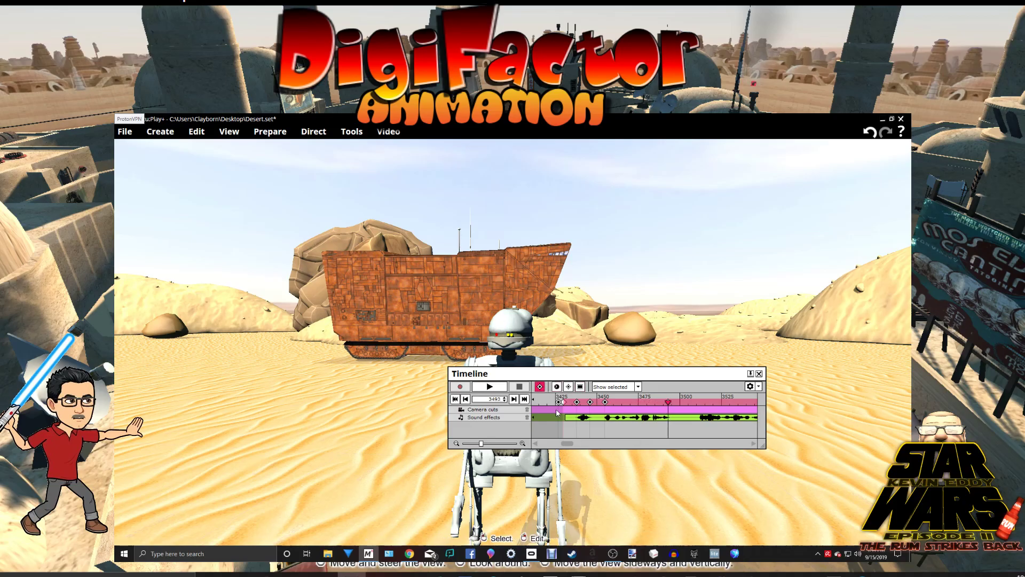
# - Add a timeline marker at frame 3547 near the end of the droid sound
pyautogui.click(636, 443)
pyautogui.moveTo(627, 403)
pyautogui.mouseDown()
pyautogui.moveTo(705, 403)
pyautogui.moveTo(640, 401)
pyautogui.mouseUp()
pyautogui.click(540, 387)
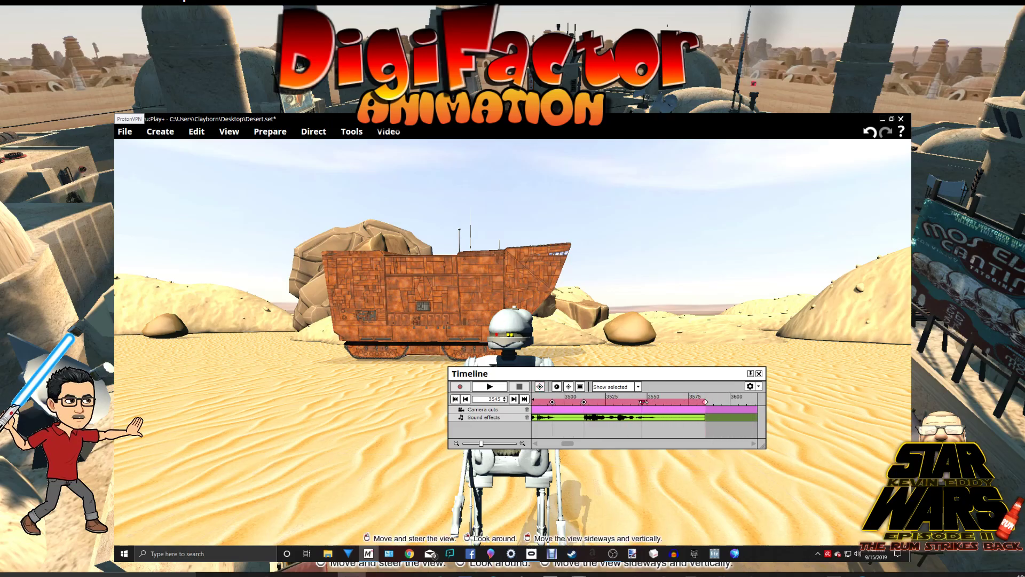
pyautogui.click(580, 387)
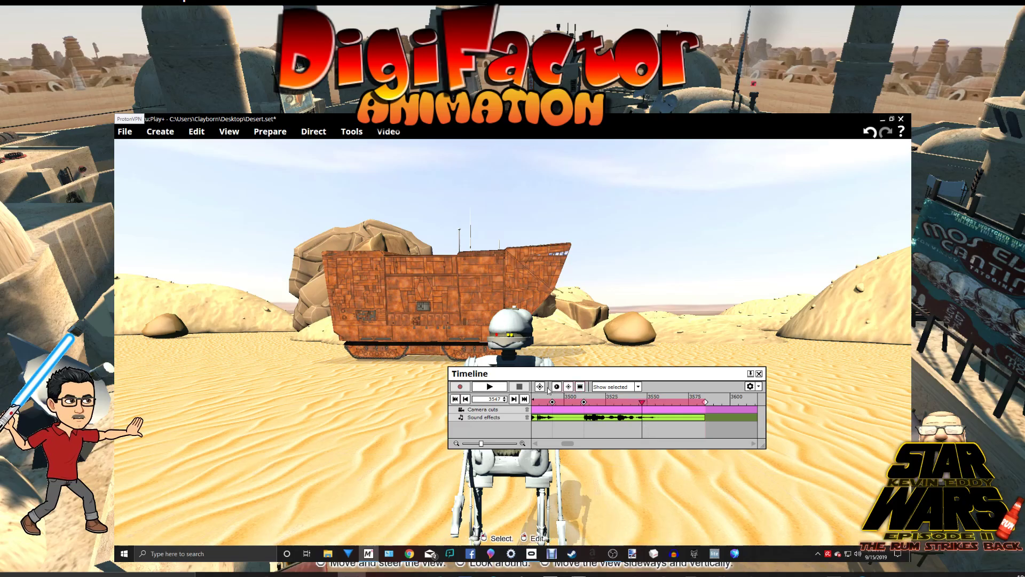
# - Go to frame 3440, open the property directing of the Bounce Head and arrange its window beside the timeline
pyautogui.scroll(3, 617, 444)
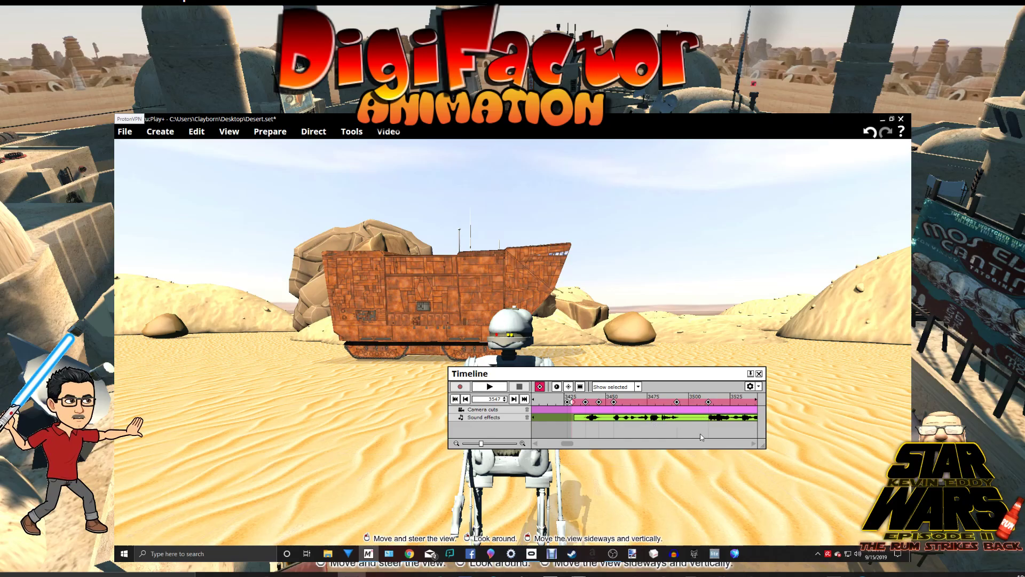
pyautogui.scroll(-1, 691, 435)
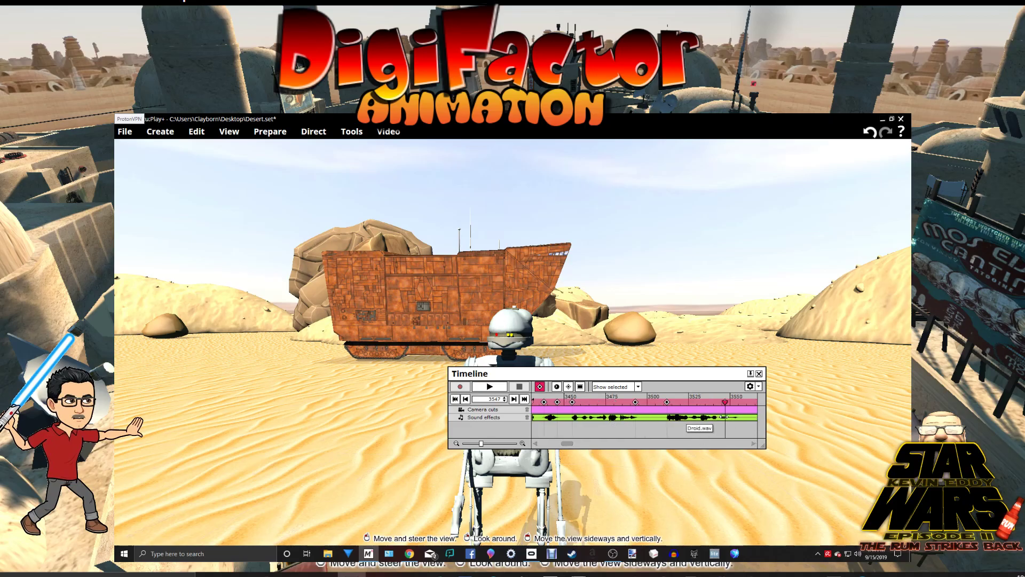
pyautogui.scroll(1, 712, 446)
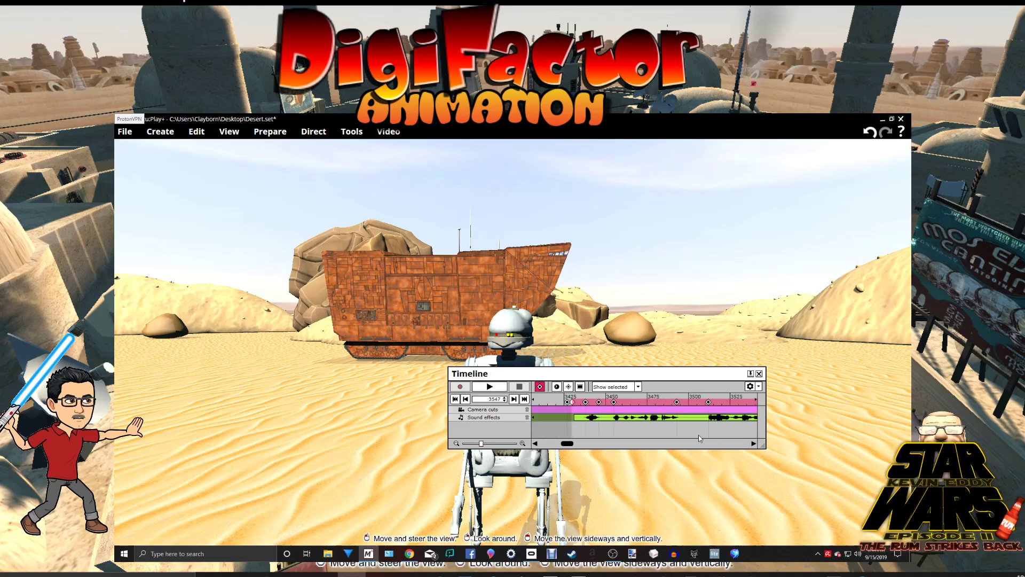
pyautogui.click(590, 403)
pyautogui.rightClick(510, 327)
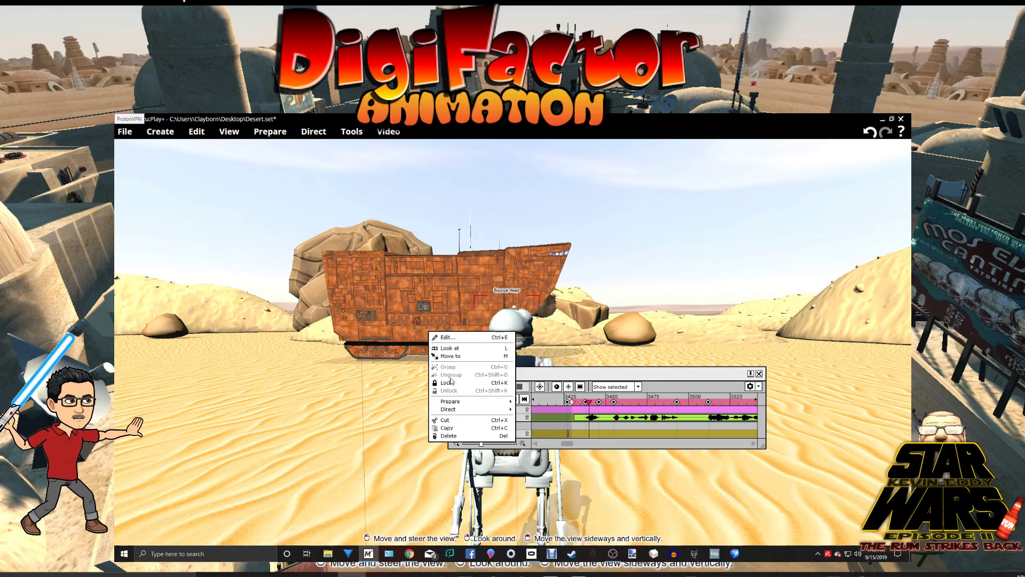
pyautogui.moveTo(459, 409)
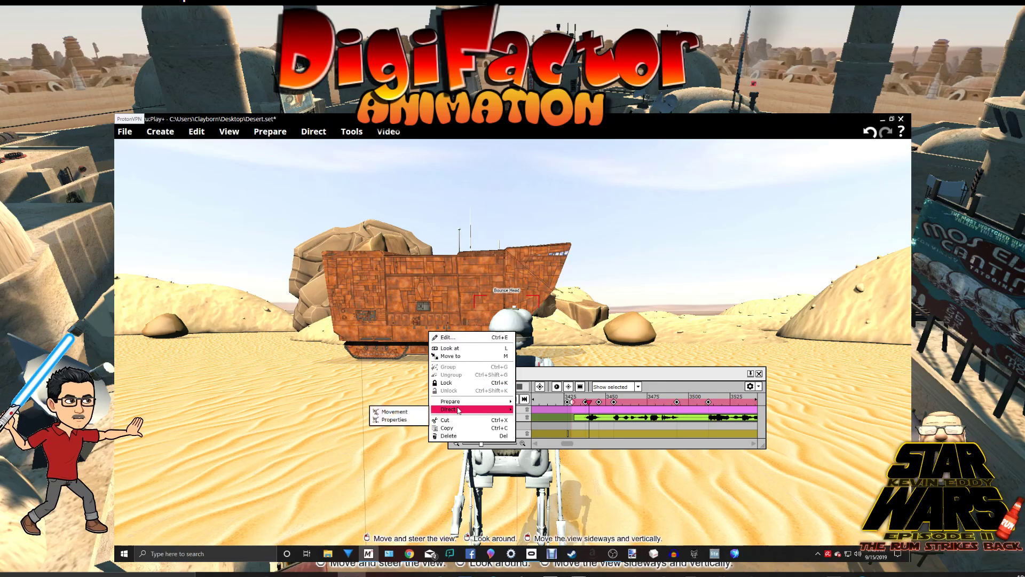
pyautogui.click(401, 419)
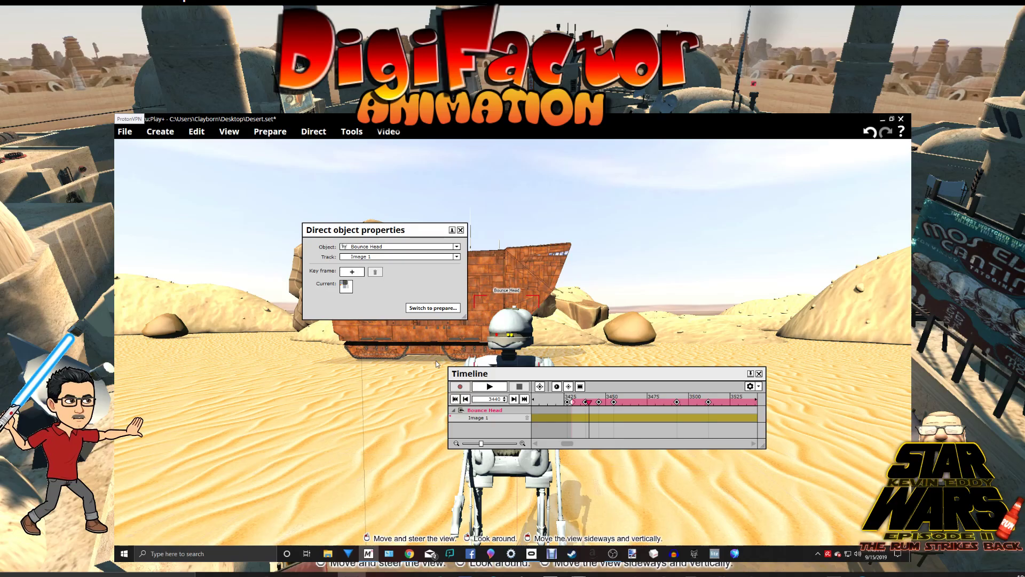
pyautogui.moveTo(398, 231); pyautogui.dragTo(342, 317)
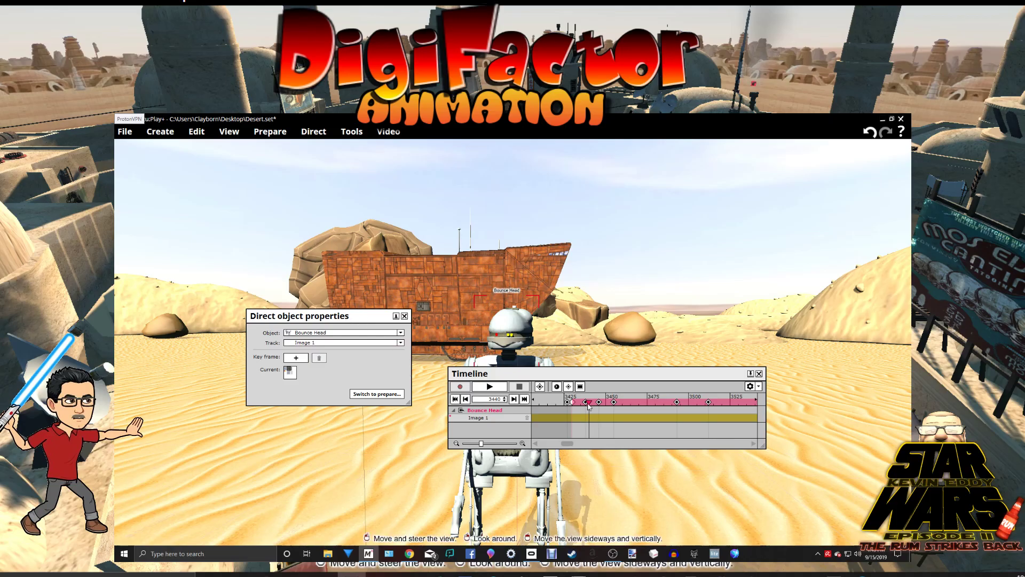
pyautogui.moveTo(587, 373); pyautogui.dragTo(639, 384)
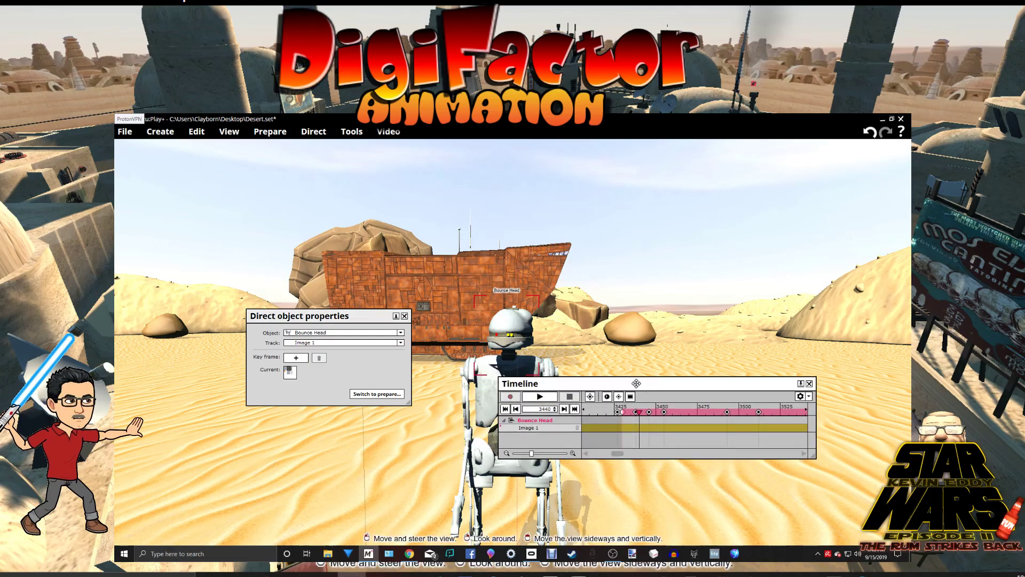
# - Add a key frame to the Bounce Head's Image 1 track at frame 3440 and assign the alternate head texture
pyautogui.click(296, 359)
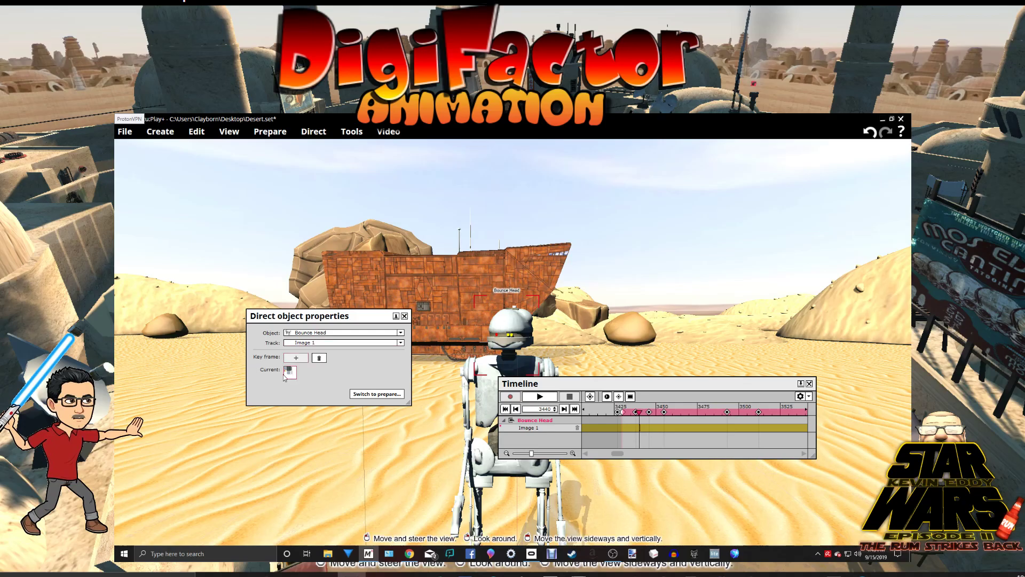
pyautogui.click(289, 374)
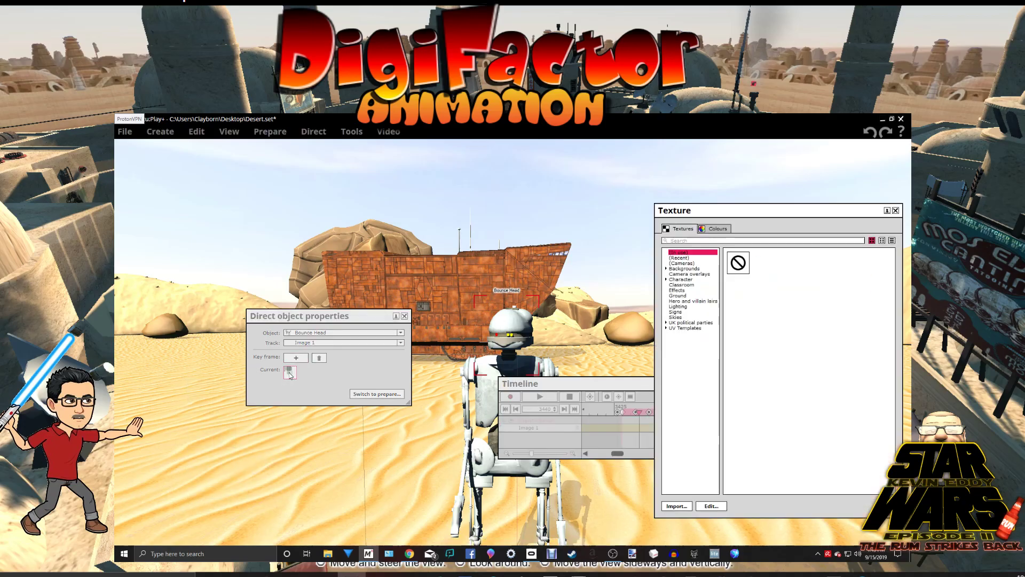
pyautogui.moveTo(748, 214); pyautogui.dragTo(419, 192)
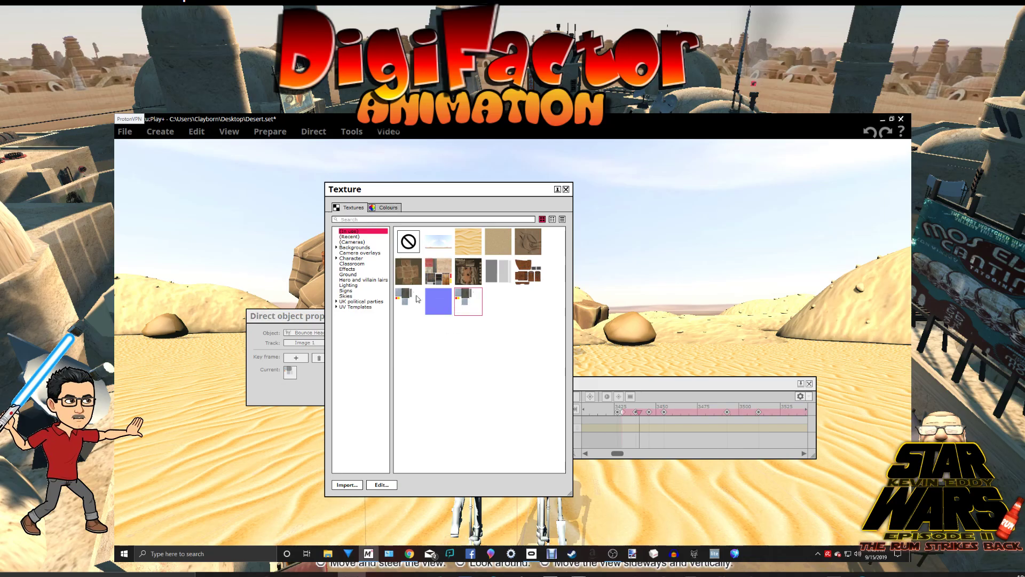
pyautogui.moveTo(437, 191); pyautogui.dragTo(684, 193)
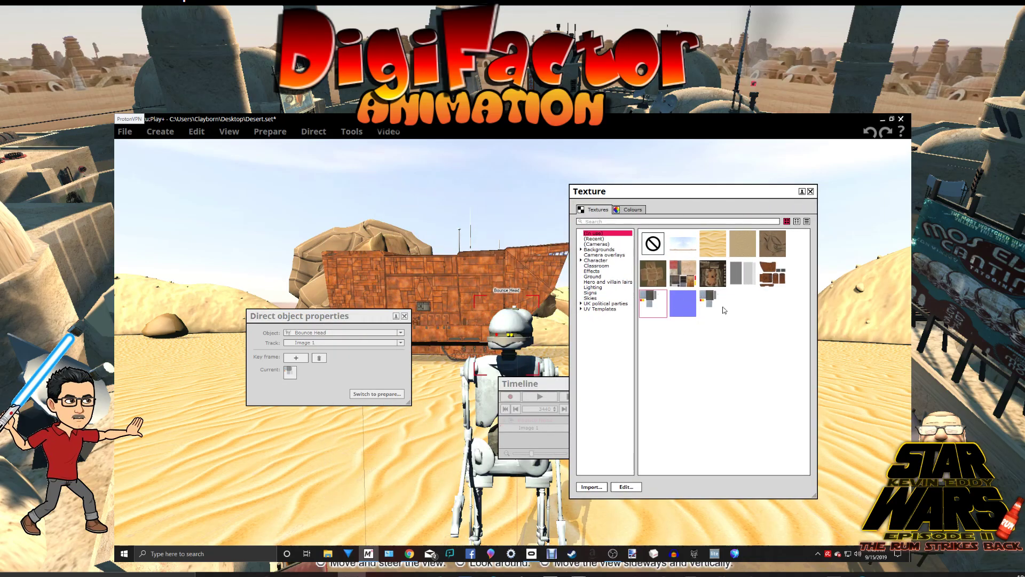
pyautogui.click(707, 298)
# - Import Bouncer Droid.png from The Rum Strikes Back folder into the textures and close the texture chooser
pyautogui.click(591, 487)
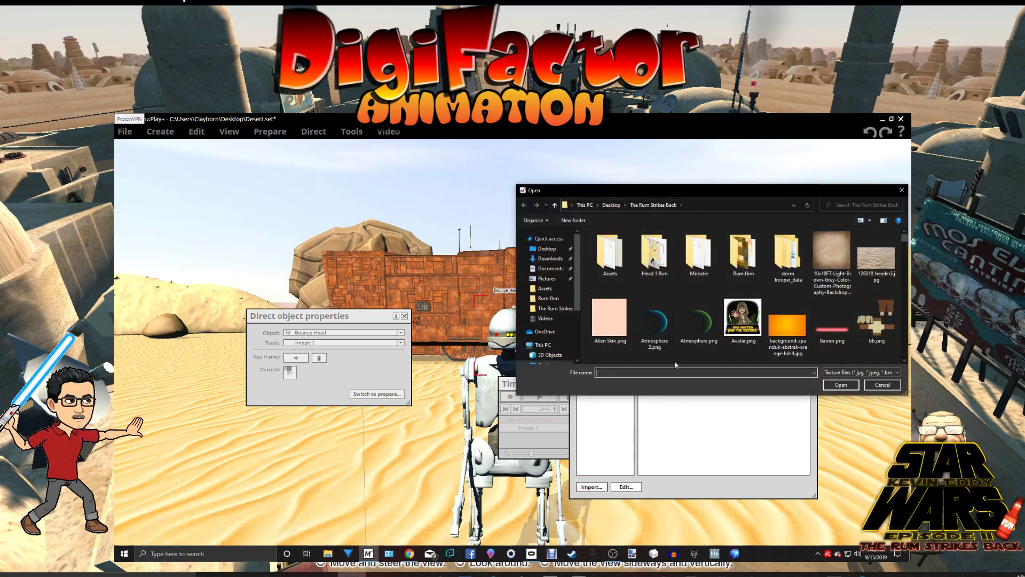
pyautogui.scroll(1, 706, 317)
pyautogui.click(663, 318)
pyautogui.click(841, 384)
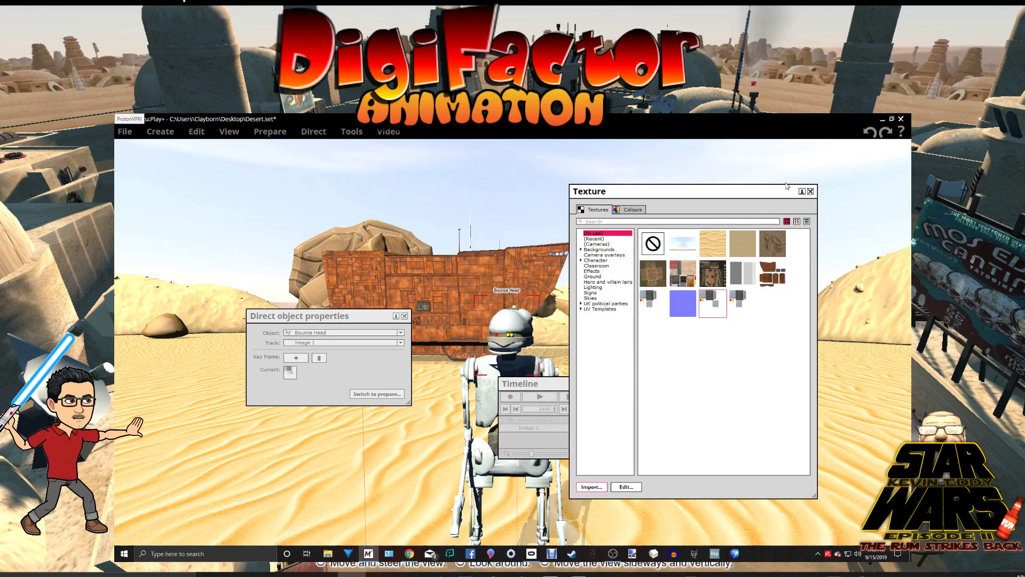
pyautogui.click(810, 191)
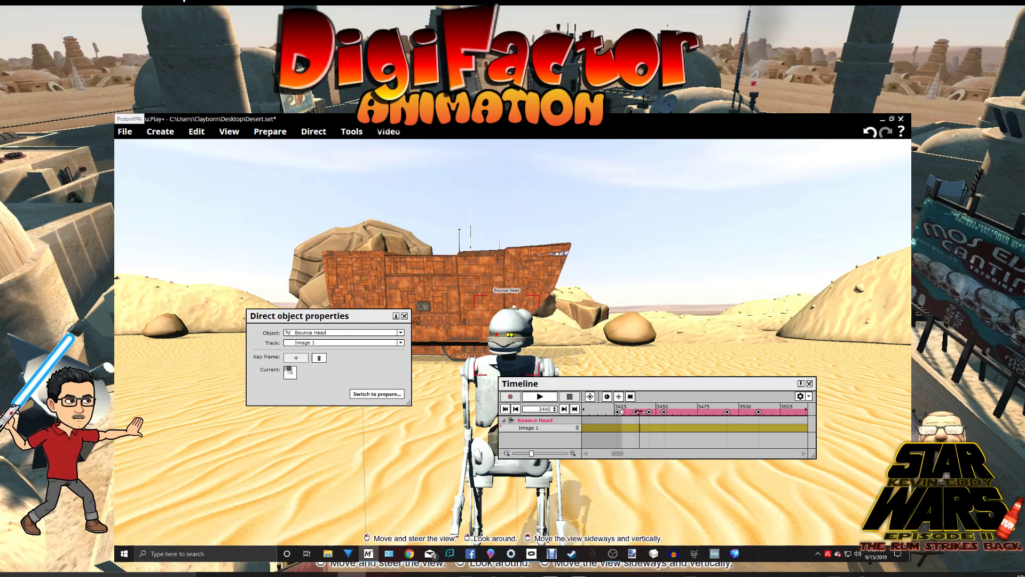
# - Add a key frame at frame 3442 on the Image 1 track and assign the Bouncer Droid.png texture
pyautogui.click(640, 427)
pyautogui.click(642, 412)
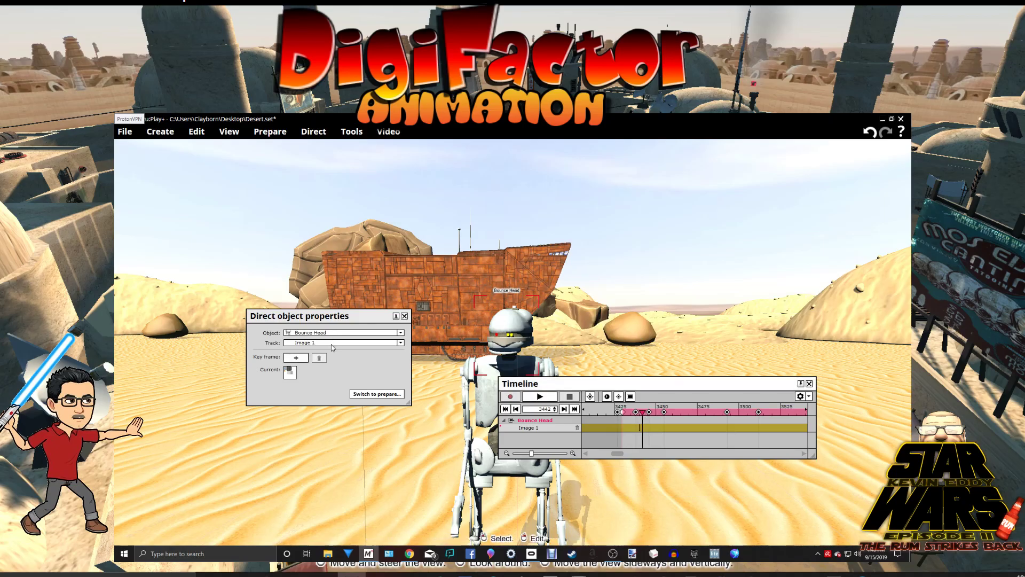
pyautogui.click(296, 357)
pyautogui.click(295, 372)
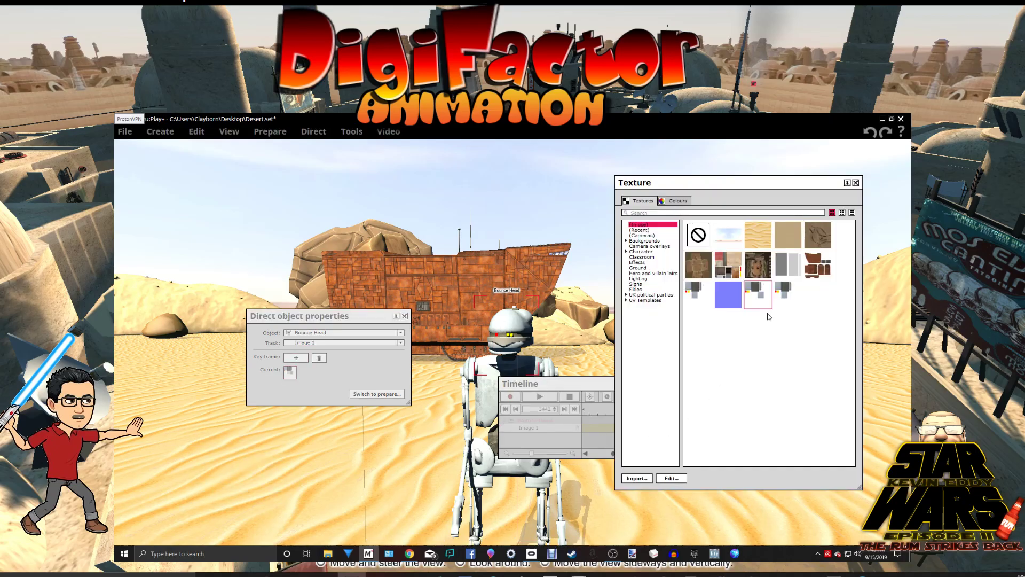
pyautogui.click(787, 294)
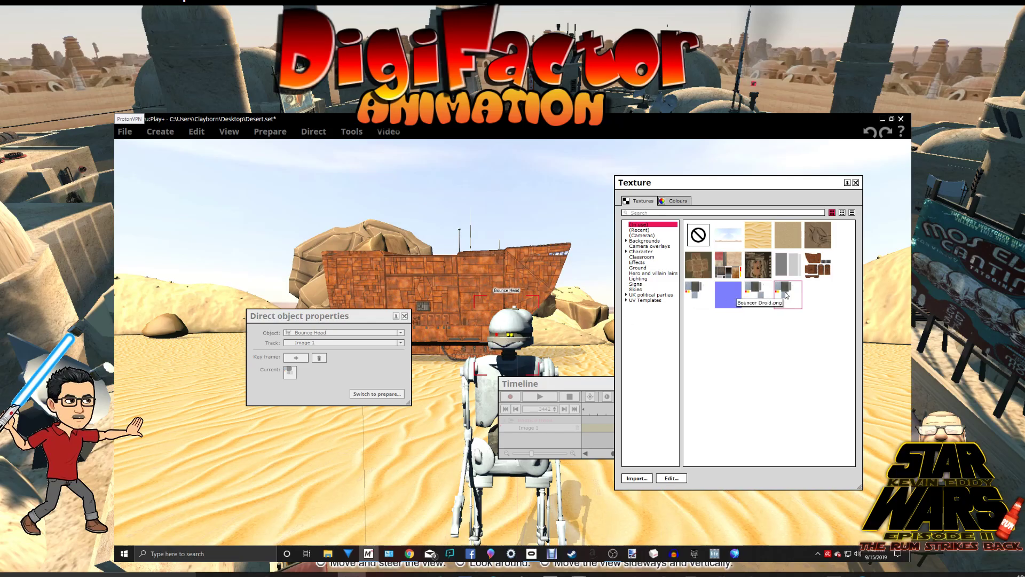
# - Compare Bouncer Droid 2.png with Bouncer Droid.png and keep Bouncer Droid.png for the Image 1 key frame at frame 3442
pyautogui.click(758, 294)
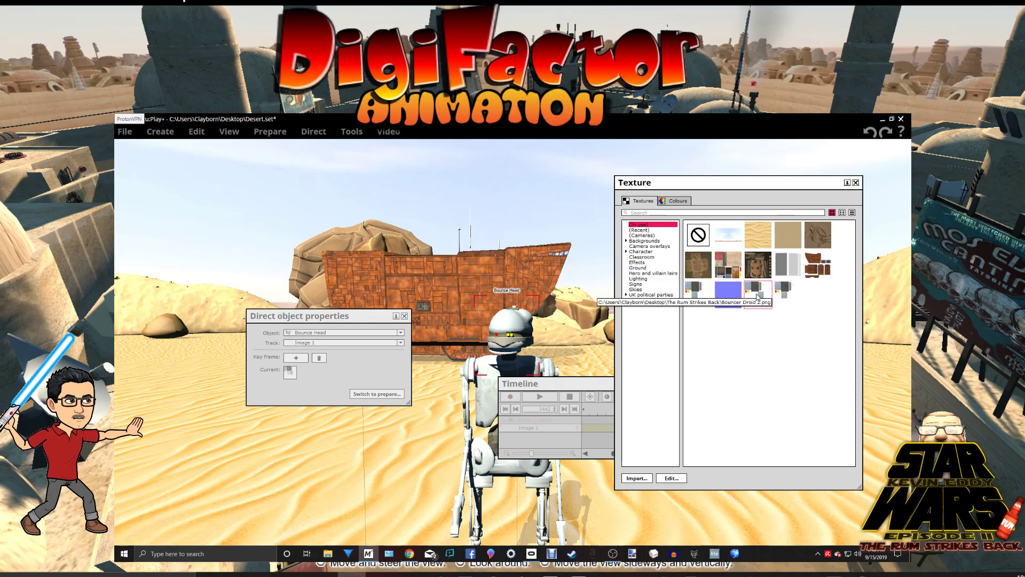
pyautogui.click(787, 292)
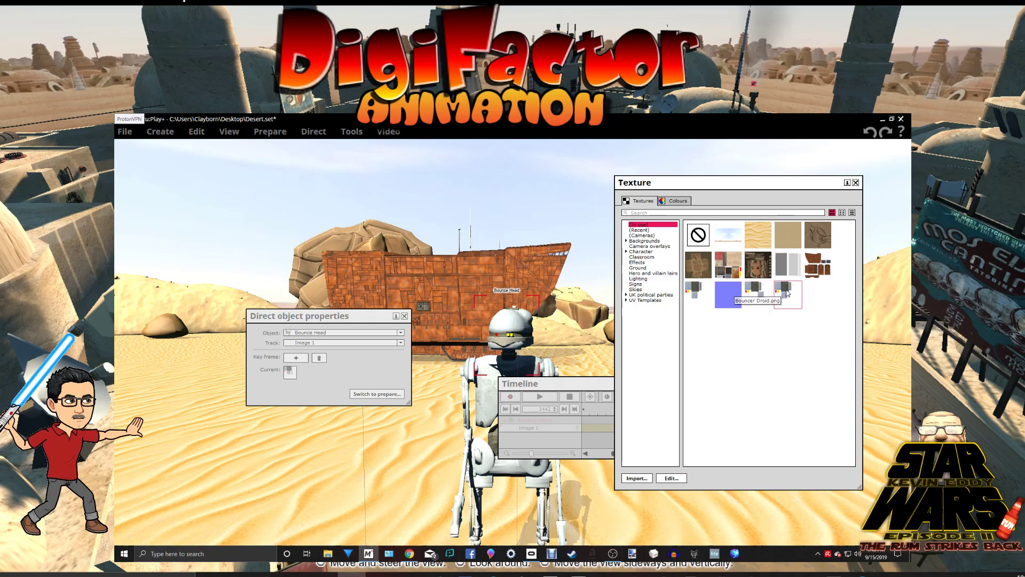
pyautogui.click(856, 183)
# - Add an Image 1 key frame at frame 3444 and assign the Bouncer Droid 2.png texture
pyautogui.moveTo(643, 411); pyautogui.dragTo(647, 412)
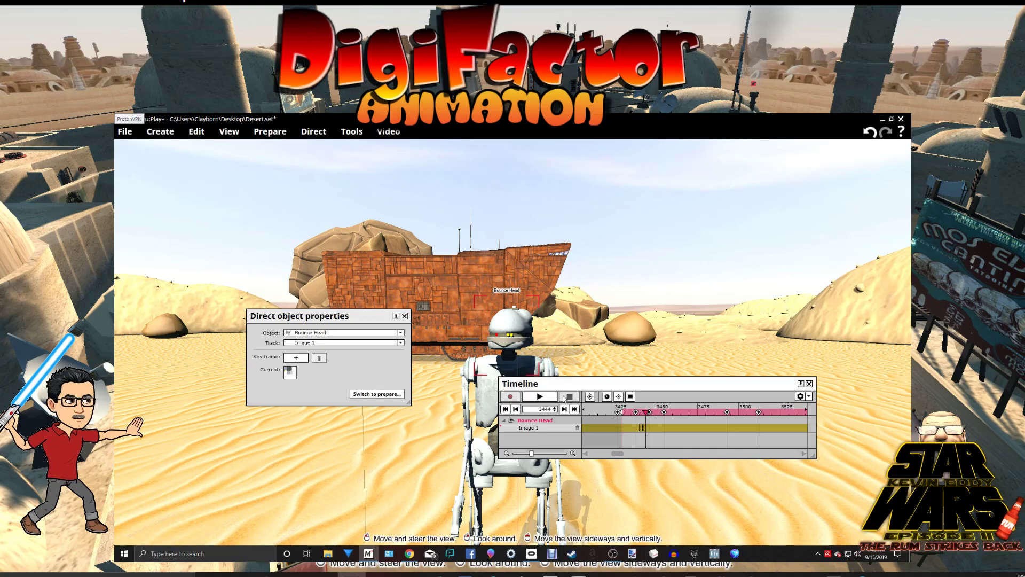
pyautogui.click(295, 357)
pyautogui.click(290, 372)
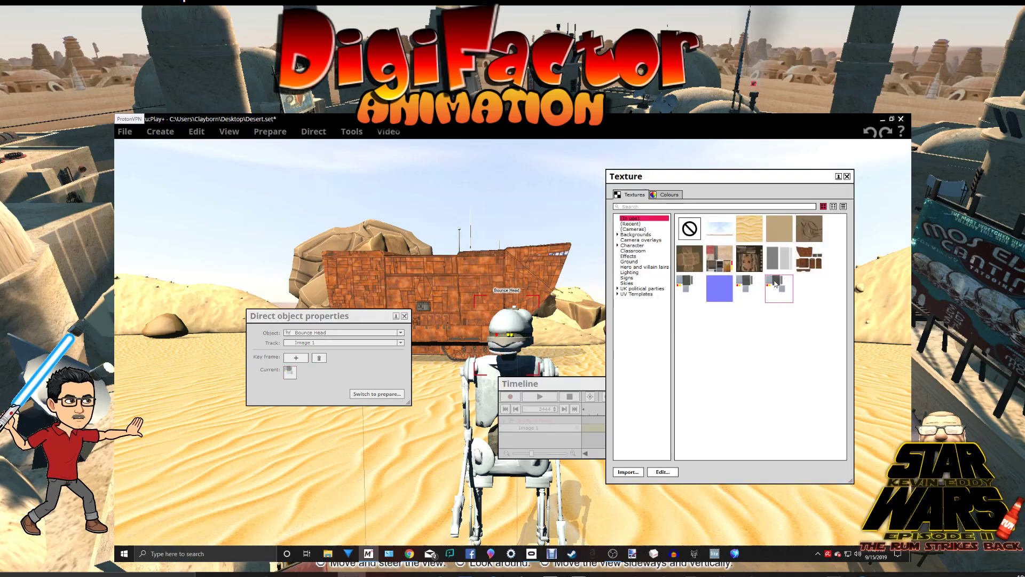
pyautogui.click(777, 285)
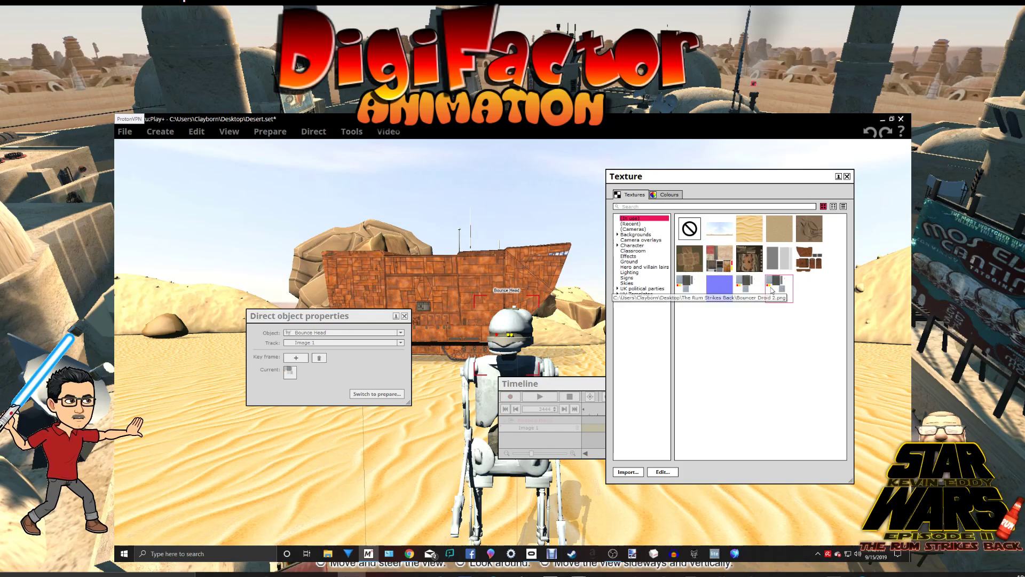
pyautogui.click(847, 177)
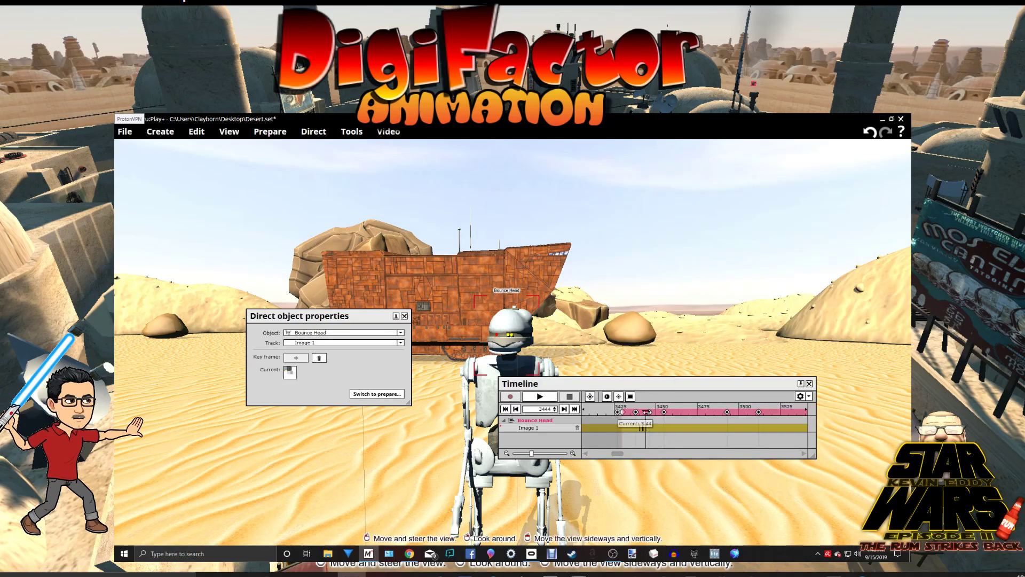
# - Add an Image 1 key frame at frame 3446 and assign the Bouncer Droid.png texture
pyautogui.moveTo(645, 412); pyautogui.dragTo(650, 411)
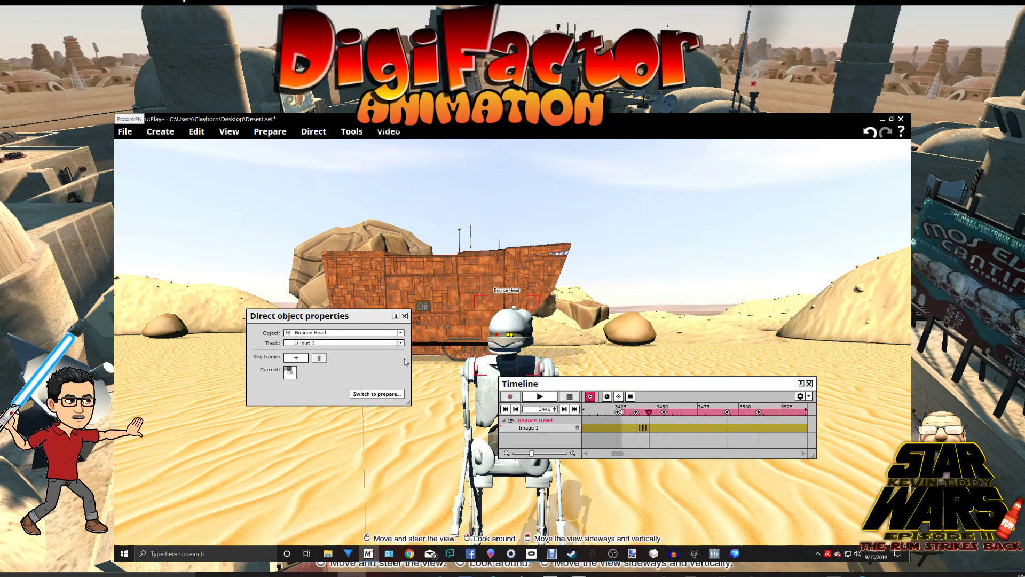
pyautogui.click(296, 358)
pyautogui.click(290, 371)
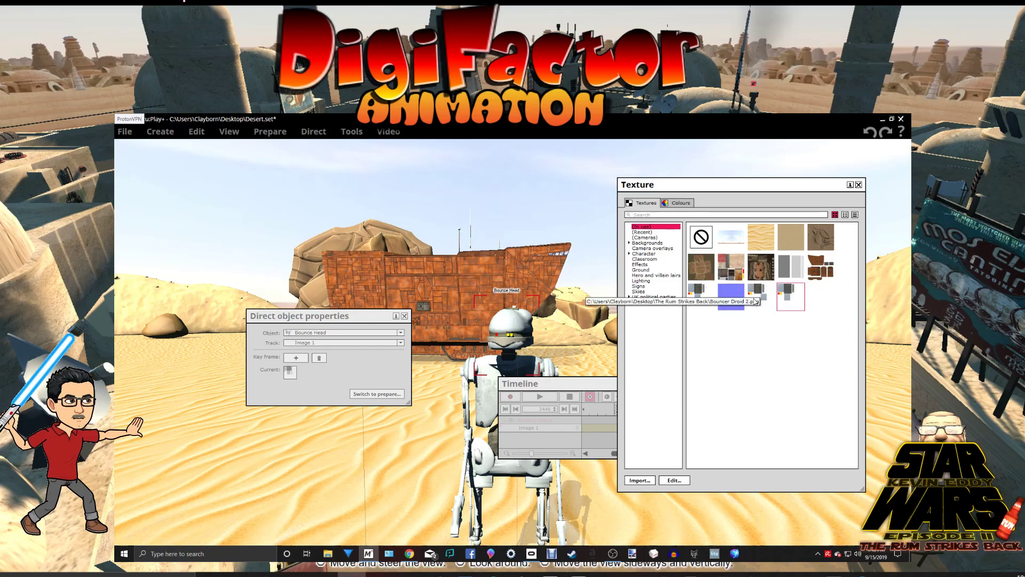
pyautogui.click(858, 184)
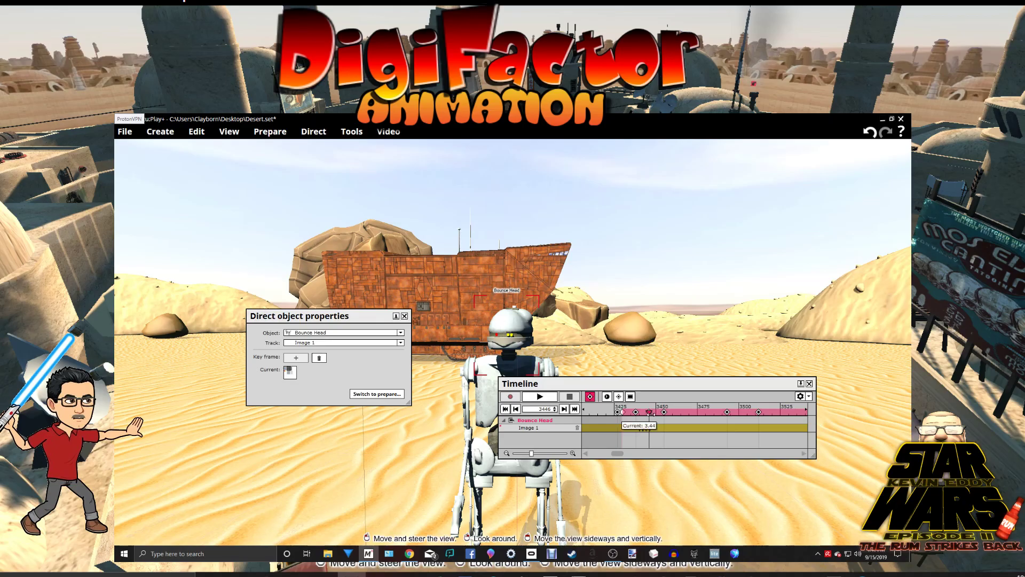
# - Add an Image 1 key frame at frame 3457 and swap the Bounce Head to the other Bouncer Droid texture
pyautogui.moveTo(650, 411); pyautogui.dragTo(669, 412)
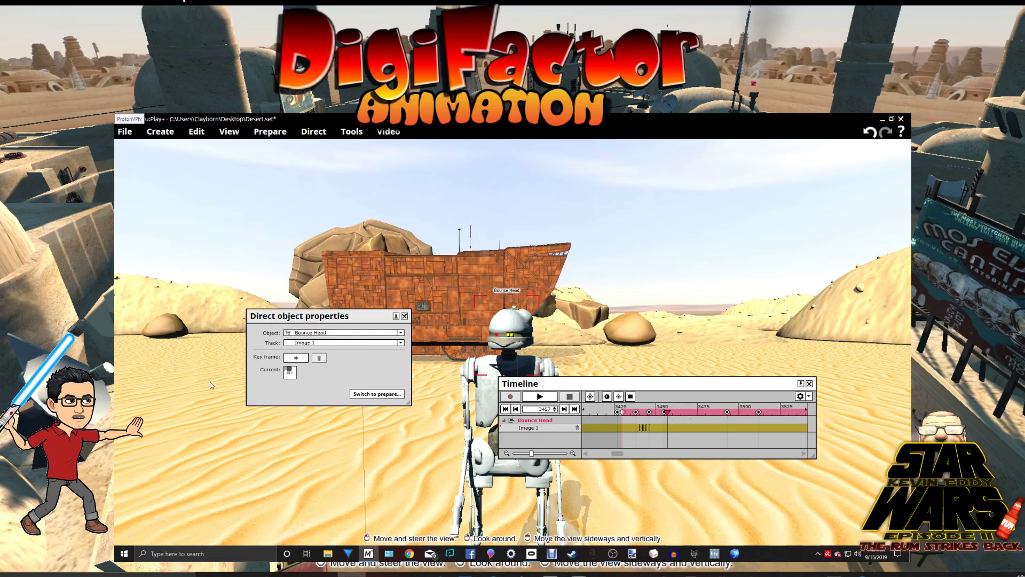
pyautogui.click(290, 373)
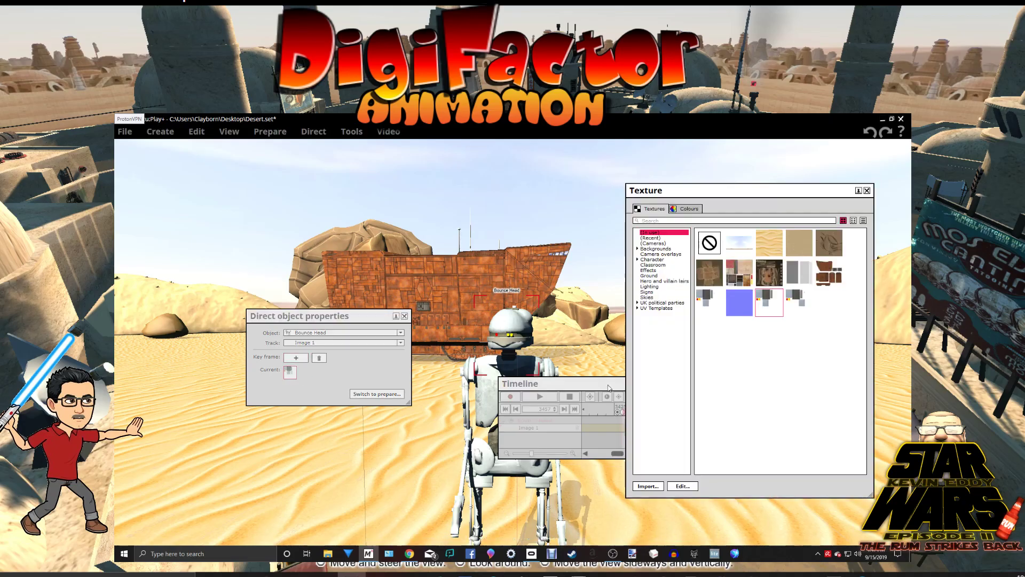
pyautogui.click(803, 305)
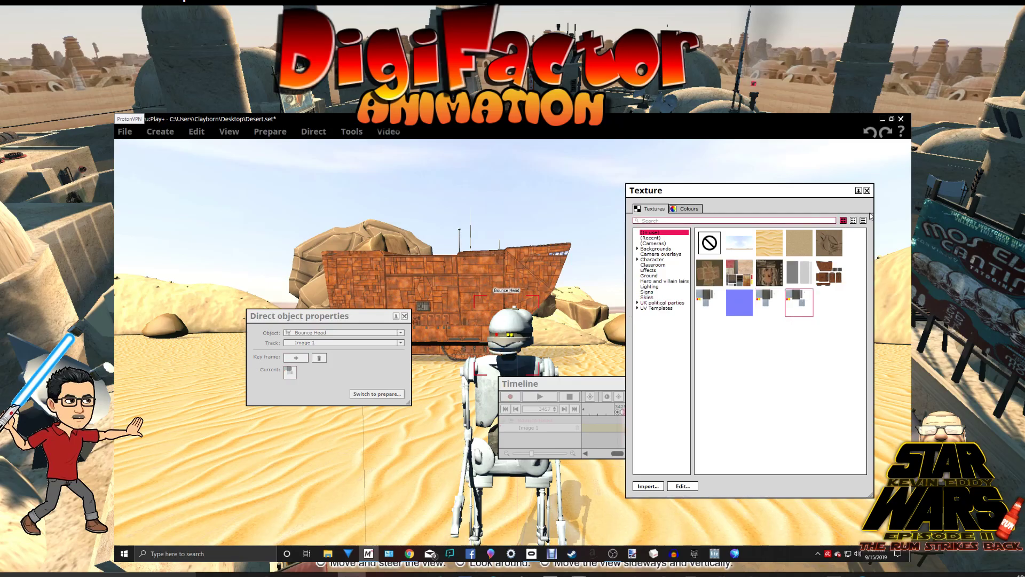
pyautogui.click(864, 190)
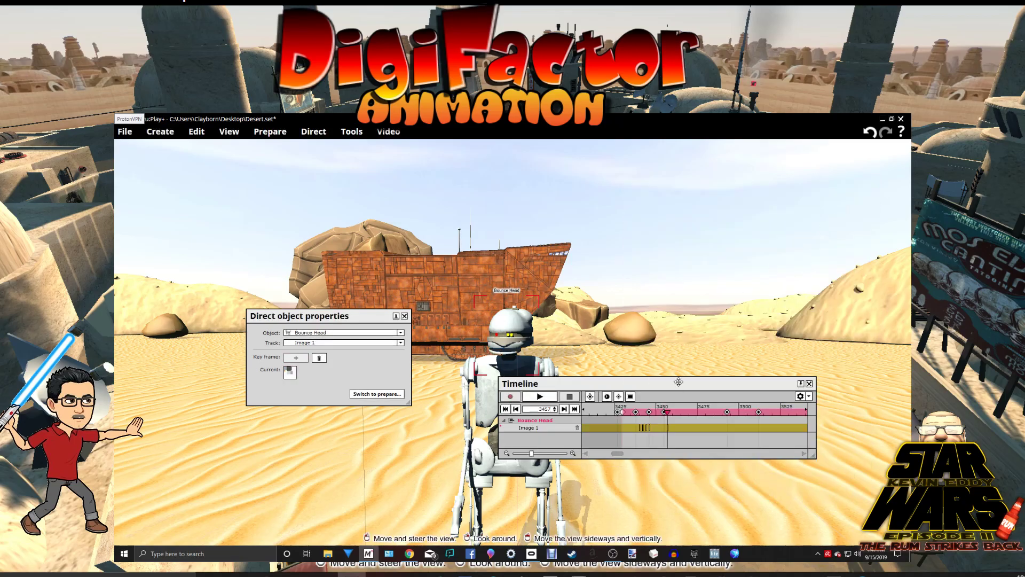
# - Add an Image 1 key frame at frame 3461 and swap the head to the other Bouncer Droid texture
pyautogui.moveTo(669, 412); pyautogui.dragTo(675, 412)
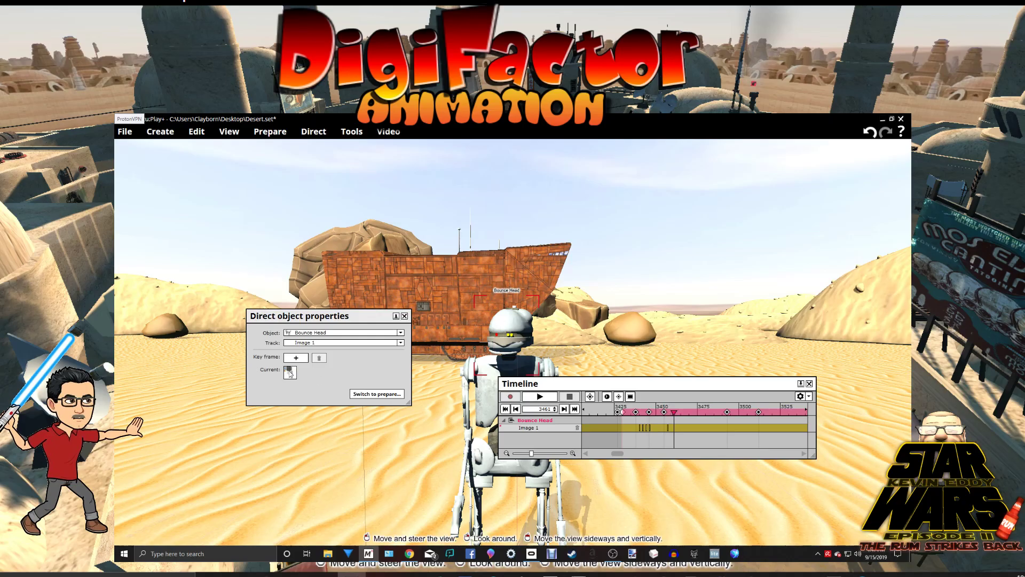
pyautogui.click(290, 373)
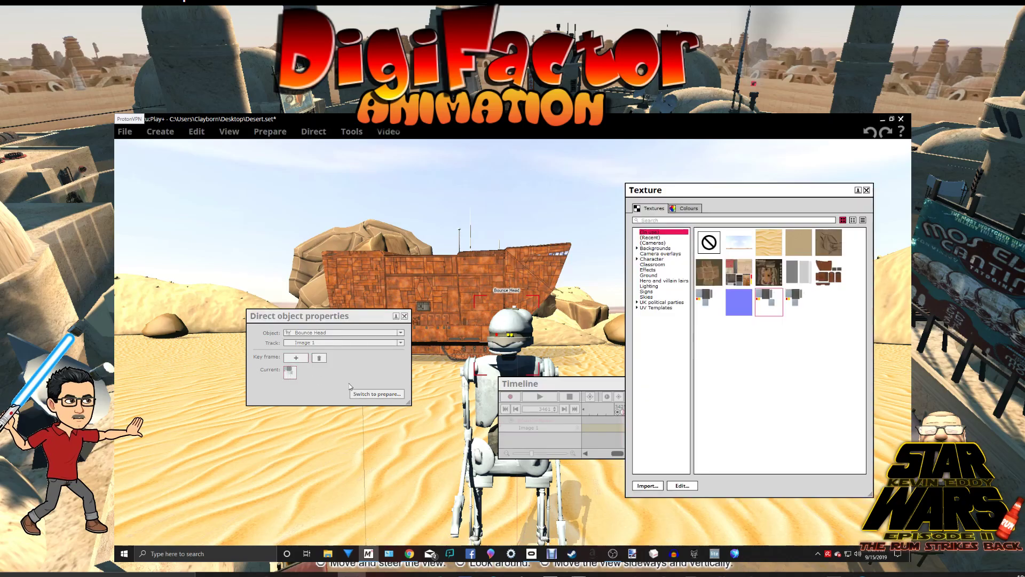
pyautogui.click(795, 298)
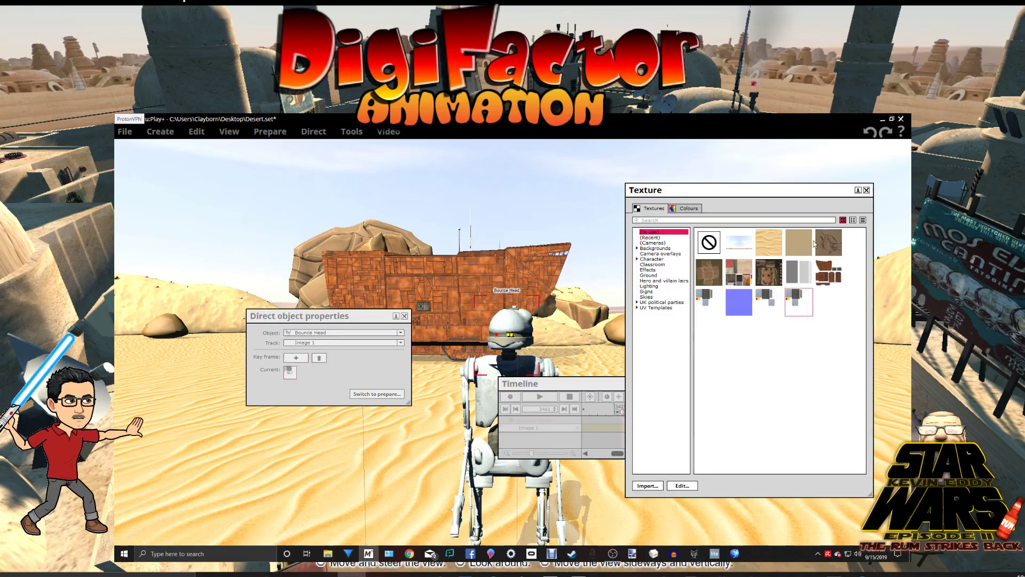
pyautogui.click(866, 190)
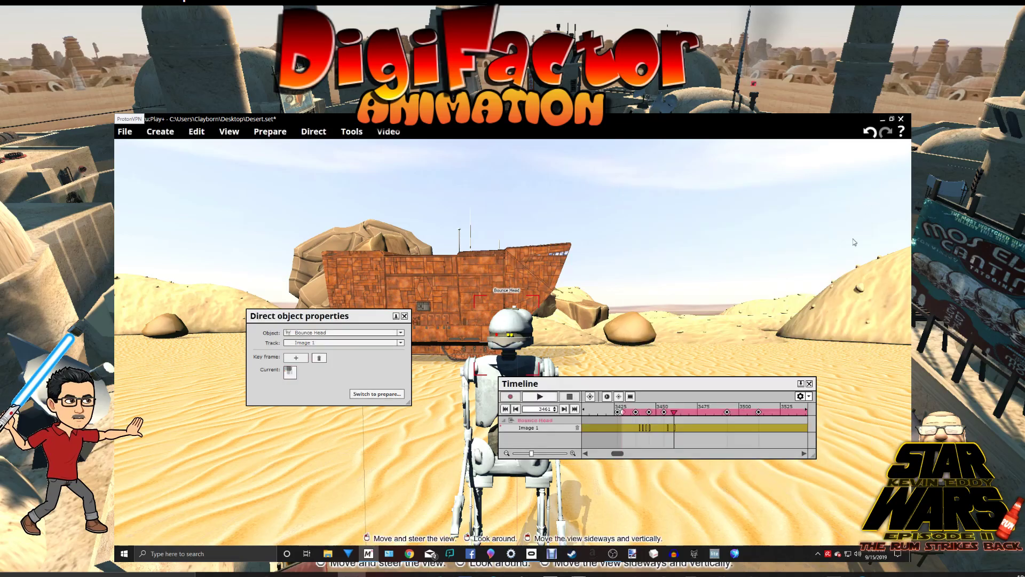
# - Add an Image 1 key frame at frame 3464 and swap the head to the other Bouncer Droid texture
pyautogui.moveTo(676, 412); pyautogui.dragTo(679, 413)
pyautogui.click(296, 357)
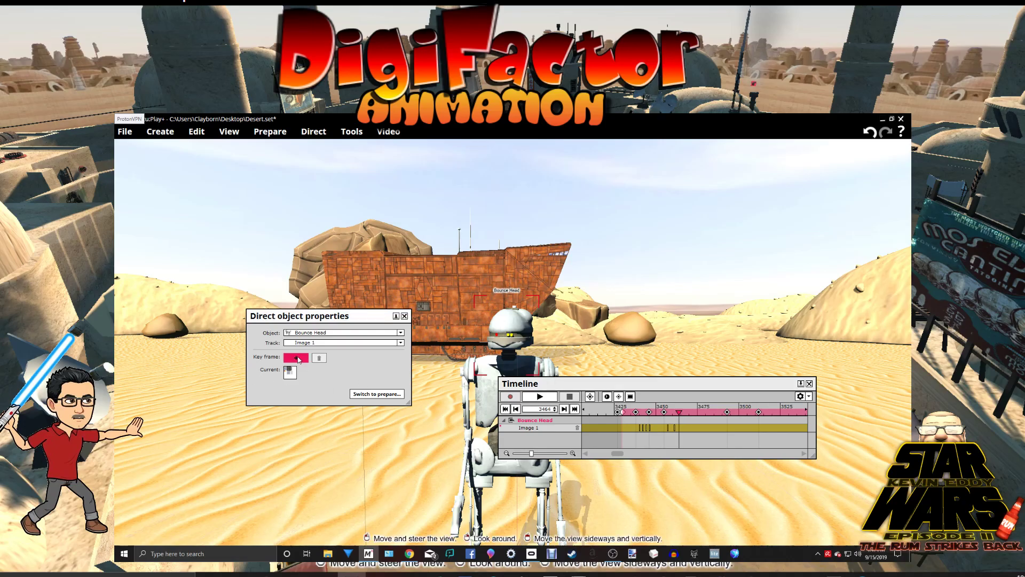
pyautogui.click(290, 372)
pyautogui.click(782, 290)
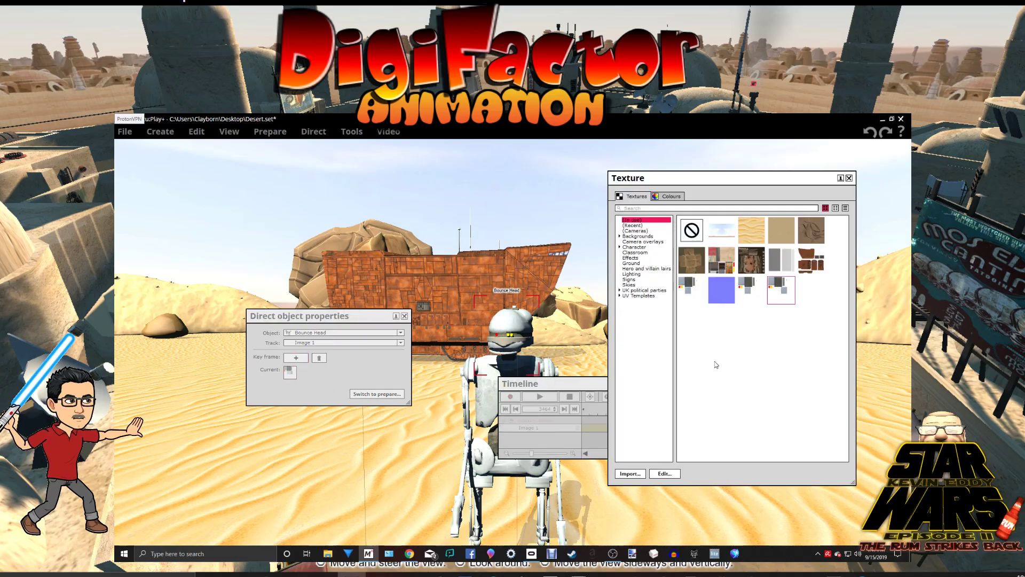
pyautogui.click(849, 178)
# - Add an Image 1 key frame at frame 3467 and swap the head to the other Bouncer Droid texture
pyautogui.moveTo(678, 416); pyautogui.dragTo(686, 416)
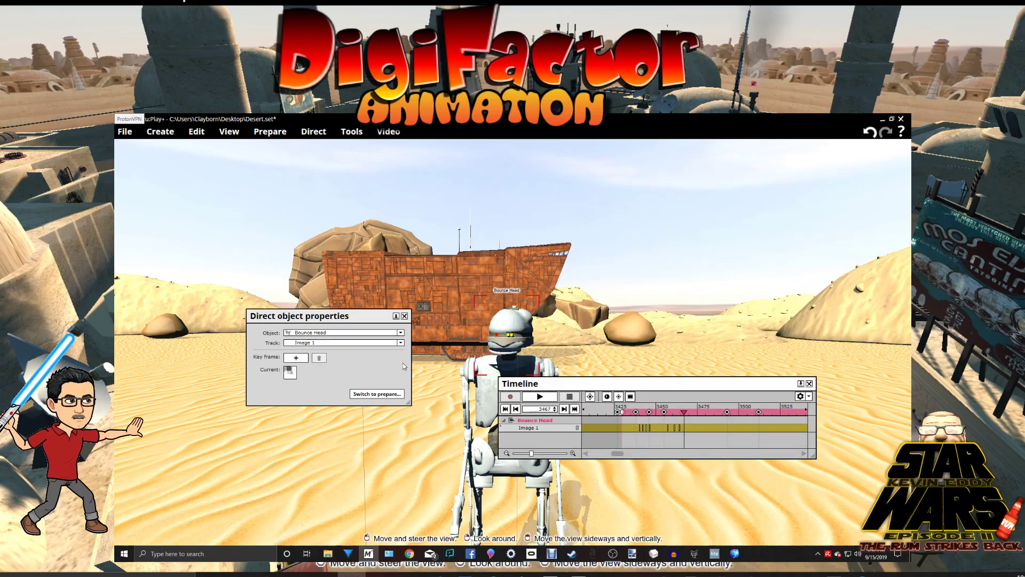
pyautogui.click(296, 357)
pyautogui.click(290, 372)
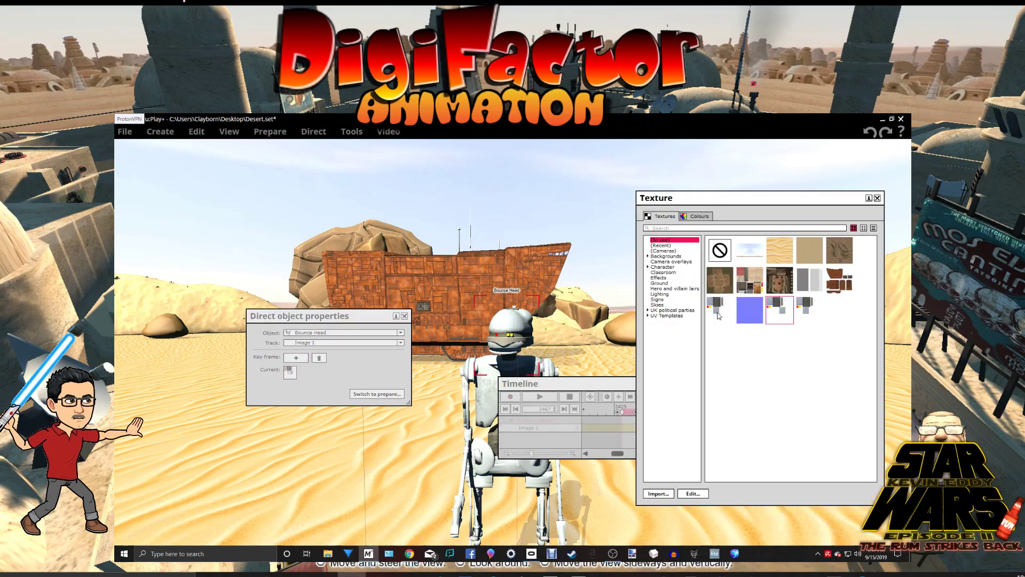
pyautogui.click(809, 310)
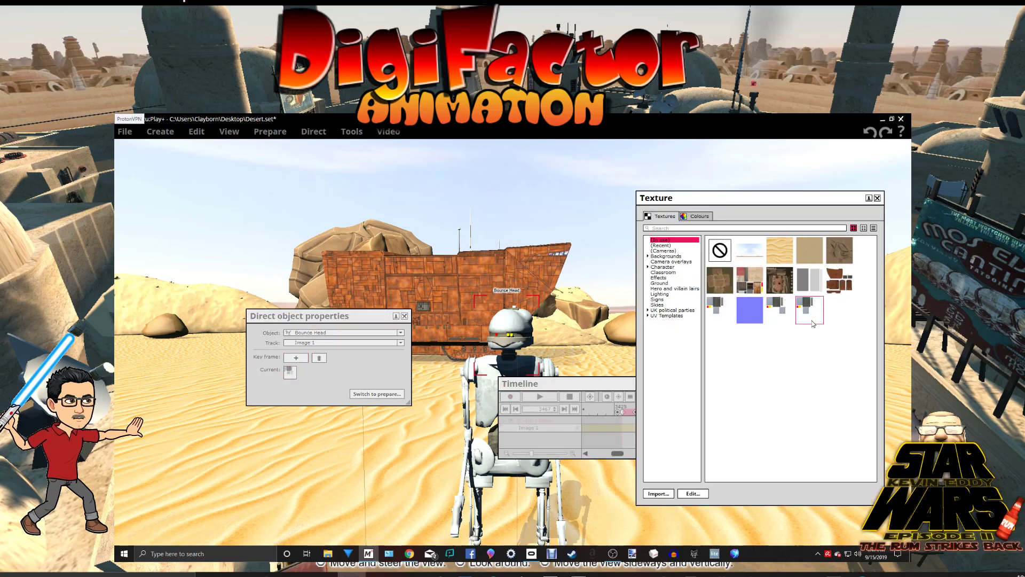
pyautogui.click(876, 198)
# - Add an Image 1 key frame at frame 3470 and swap the head to the other Bouncer Droid texture
pyautogui.moveTo(684, 412); pyautogui.dragTo(689, 411)
pyautogui.click(300, 361)
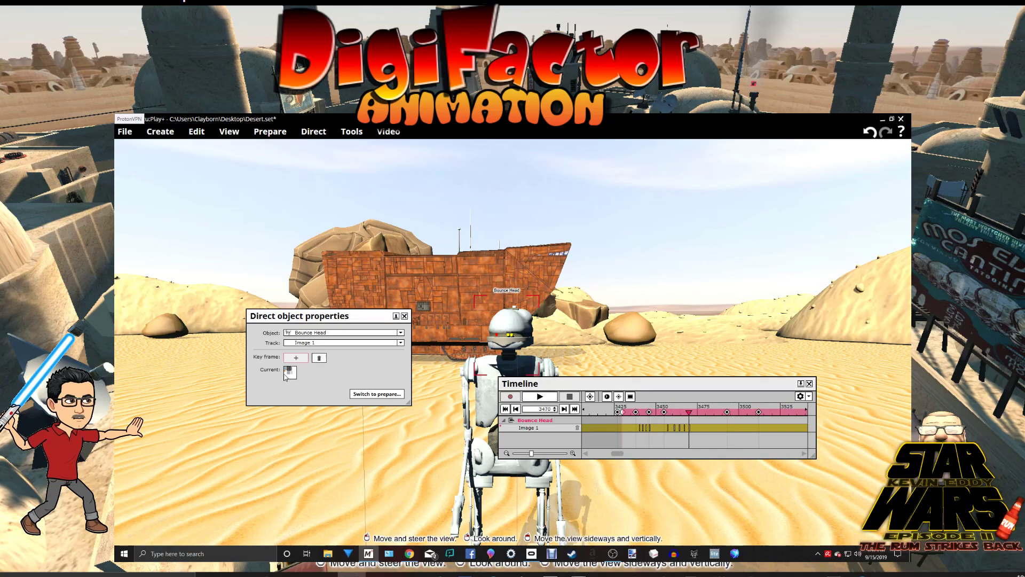
pyautogui.click(290, 372)
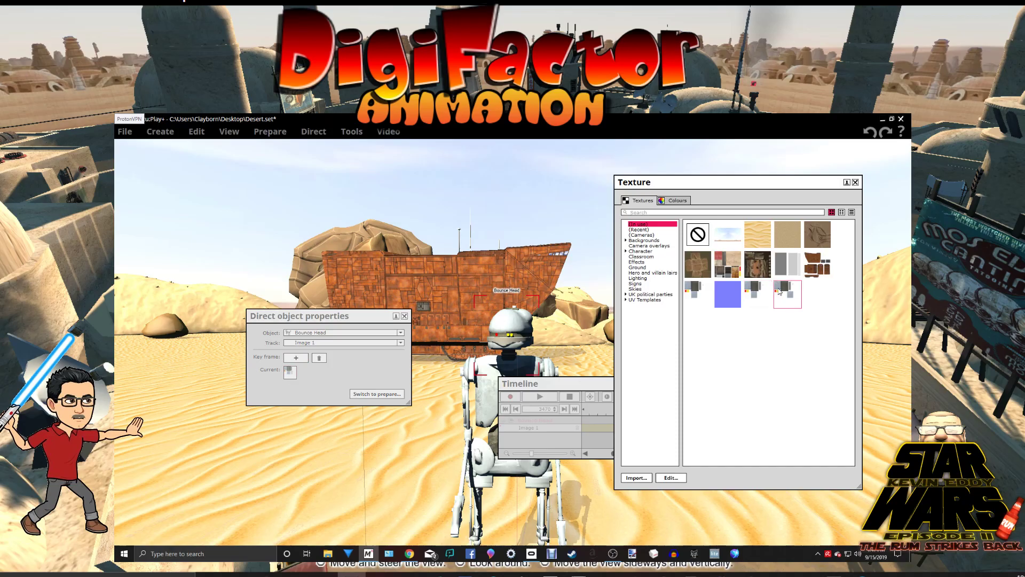
pyautogui.click(855, 182)
# - Add an Image 1 key frame at frame 3474 and swap the head to the other Bouncer Droid texture
pyautogui.moveTo(689, 412); pyautogui.dragTo(695, 412)
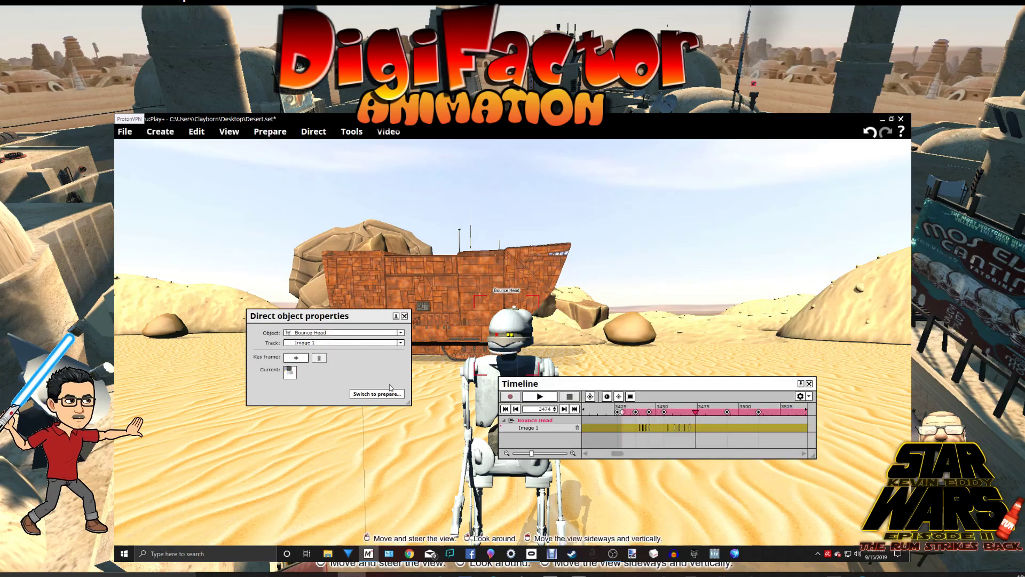
pyautogui.click(290, 372)
pyautogui.click(811, 309)
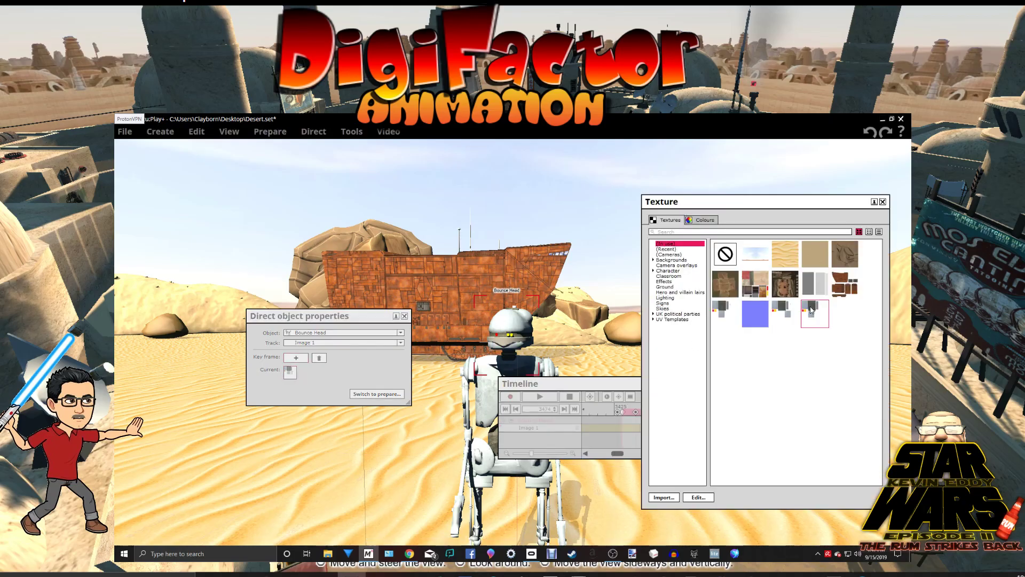
pyautogui.click(883, 202)
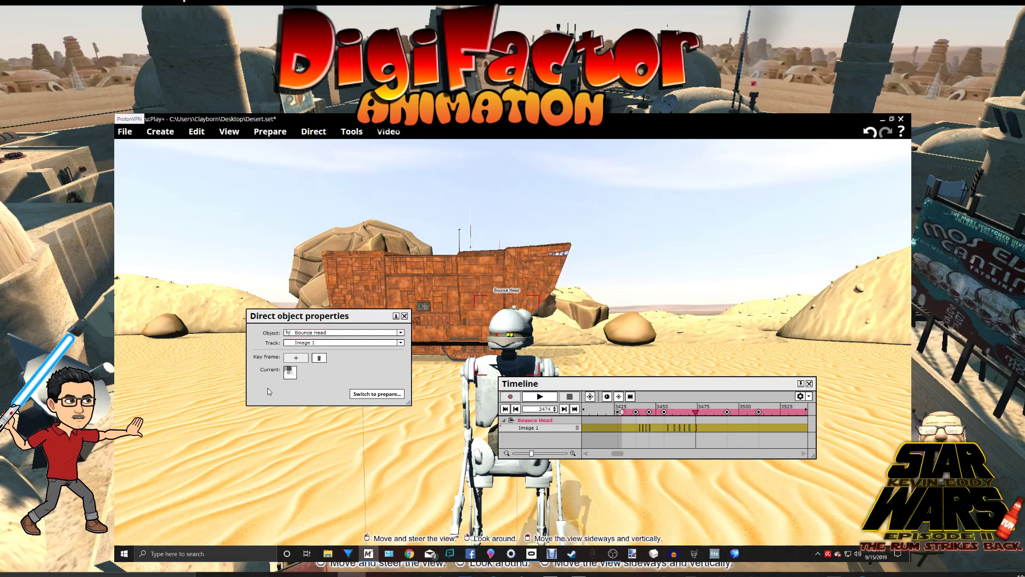
# - Add an Image 1 key frame at frame 3478 and swap the head to the other Bouncer Droid texture
pyautogui.moveTo(696, 412); pyautogui.dragTo(702, 412)
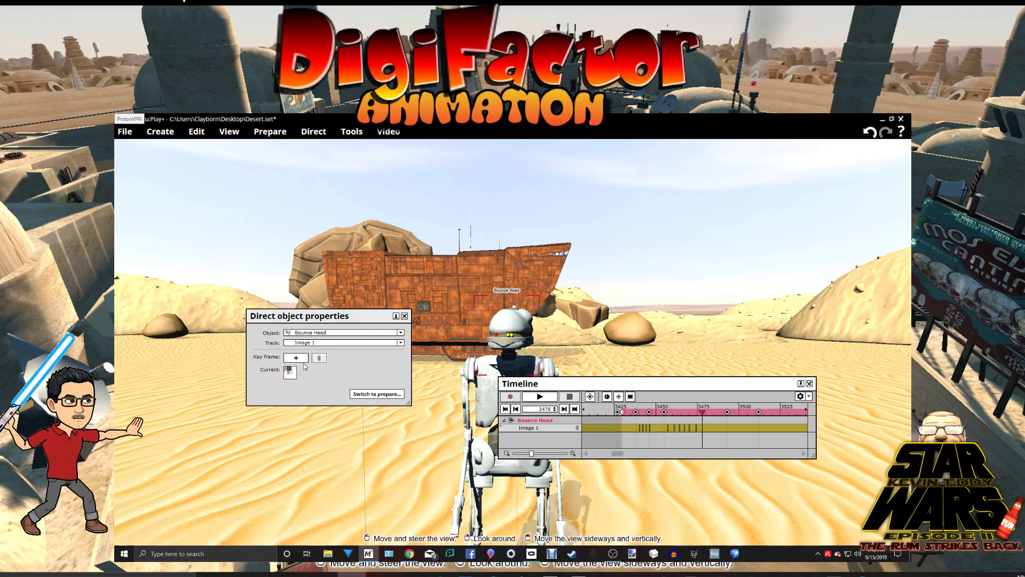
pyautogui.click(290, 372)
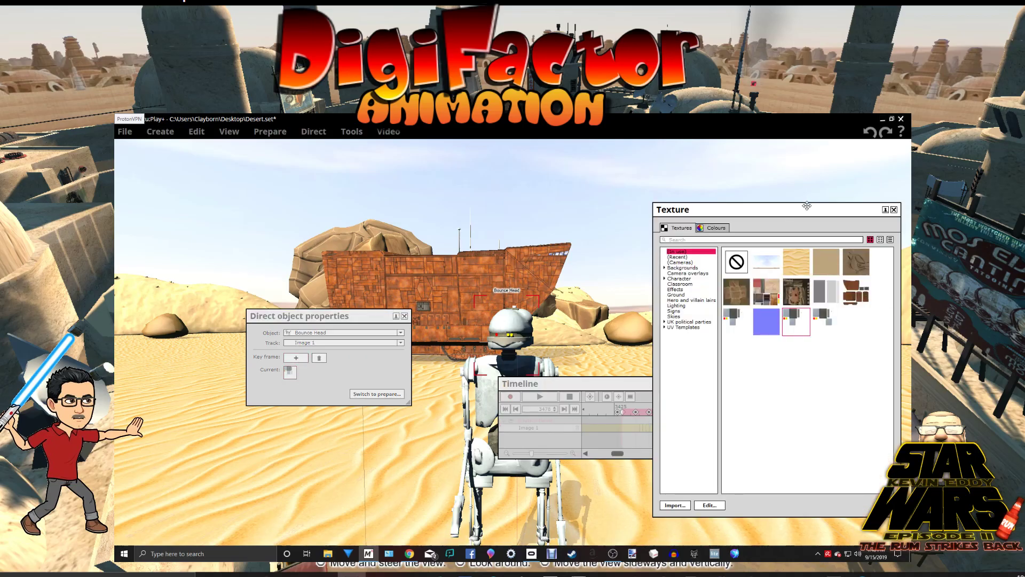
pyautogui.moveTo(805, 209); pyautogui.dragTo(774, 206)
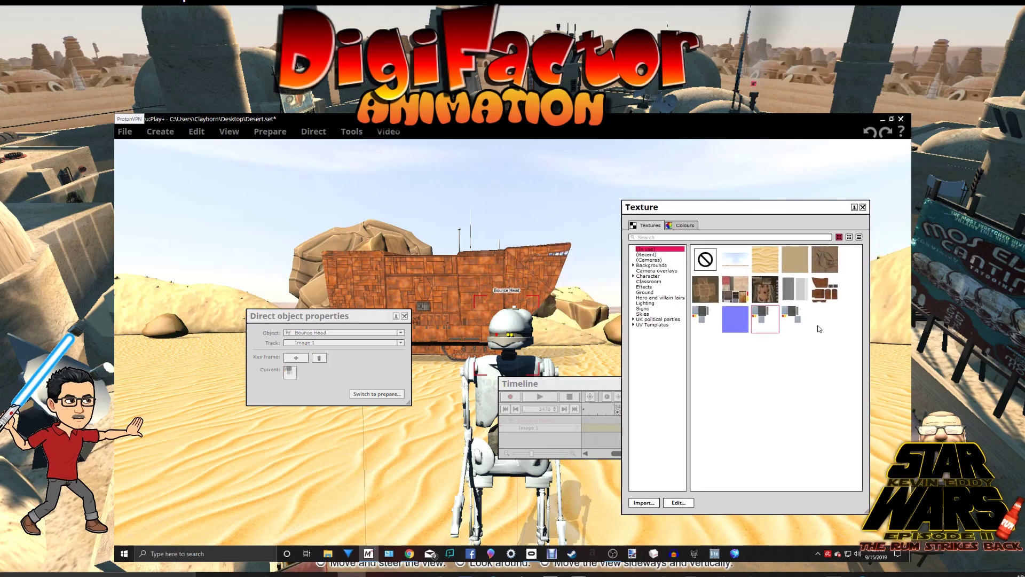
pyautogui.click(863, 206)
# - Add an Image 1 key frame at frame 3482 and swap the head to the other Bouncer Droid texture
pyautogui.moveTo(703, 412); pyautogui.dragTo(711, 412)
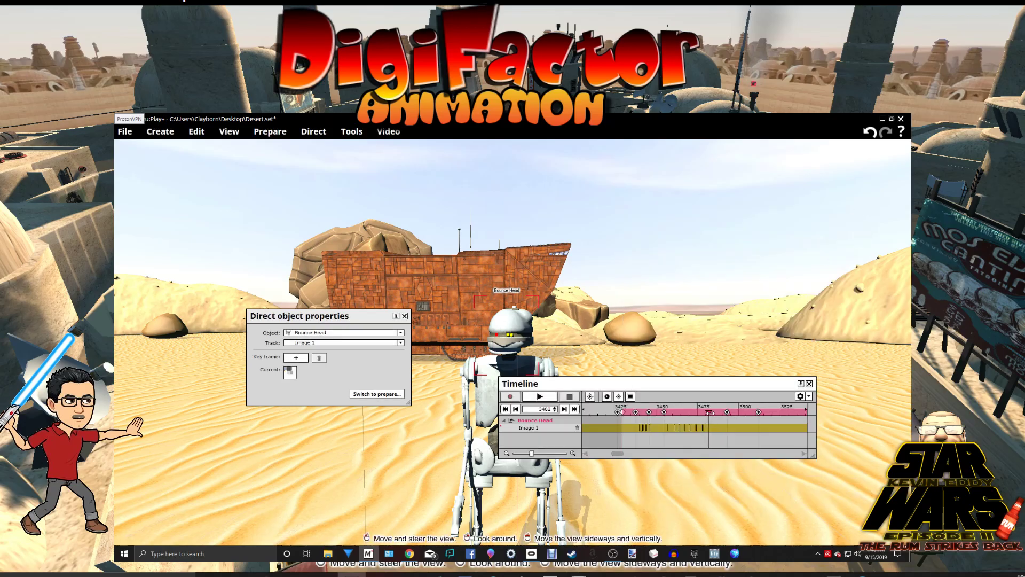
pyautogui.click(296, 357)
pyautogui.click(290, 372)
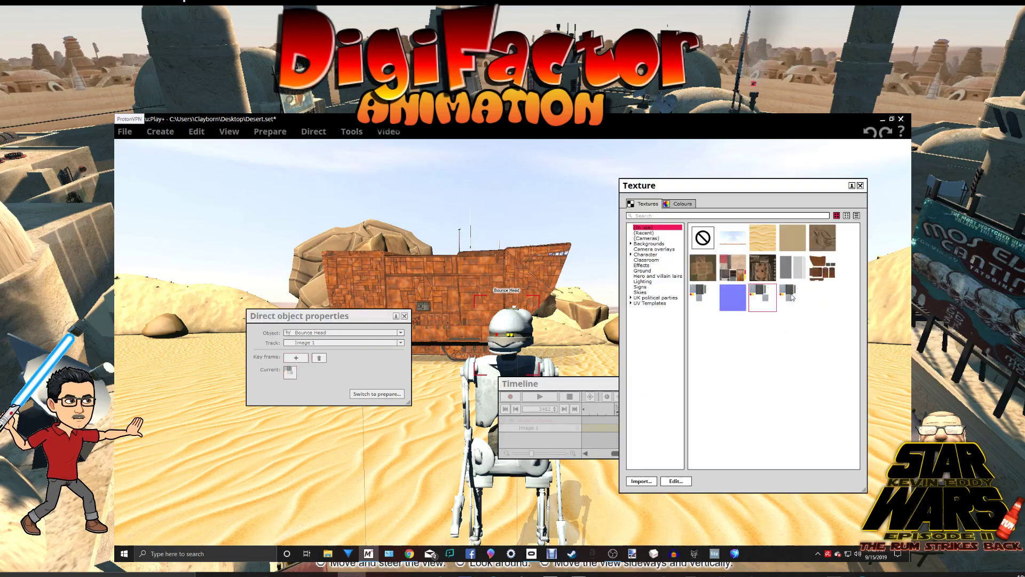
pyautogui.click(860, 185)
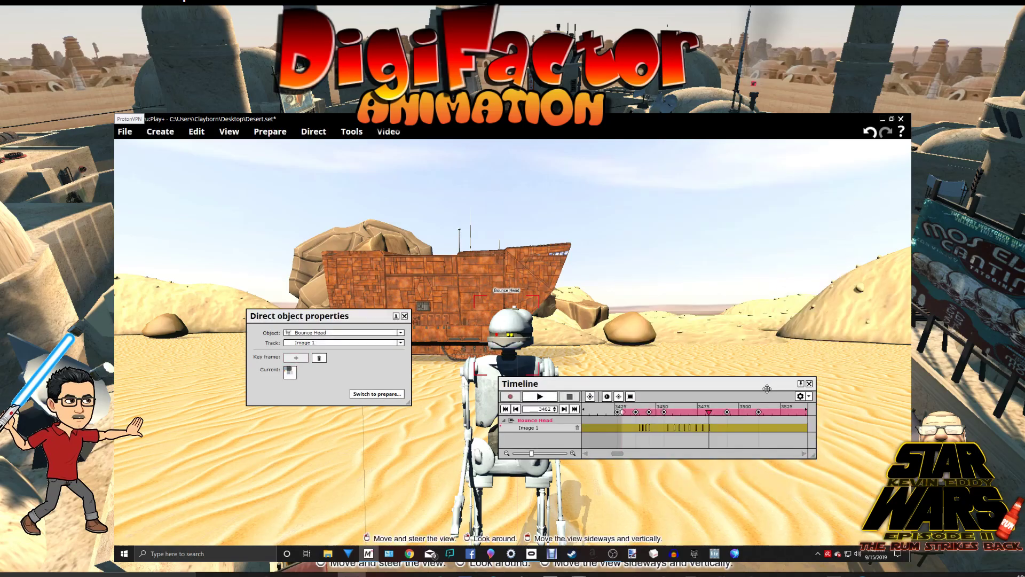
# - Add an Image 1 key frame at frame 3486 and swap the head to the other Bouncer Droid texture
pyautogui.moveTo(711, 413); pyautogui.dragTo(716, 413)
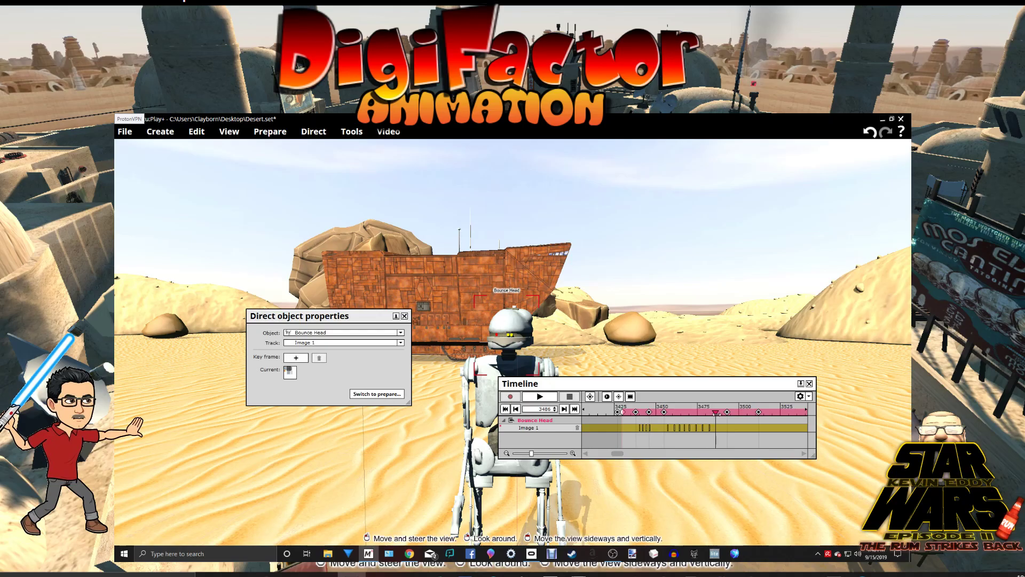
pyautogui.click(297, 357)
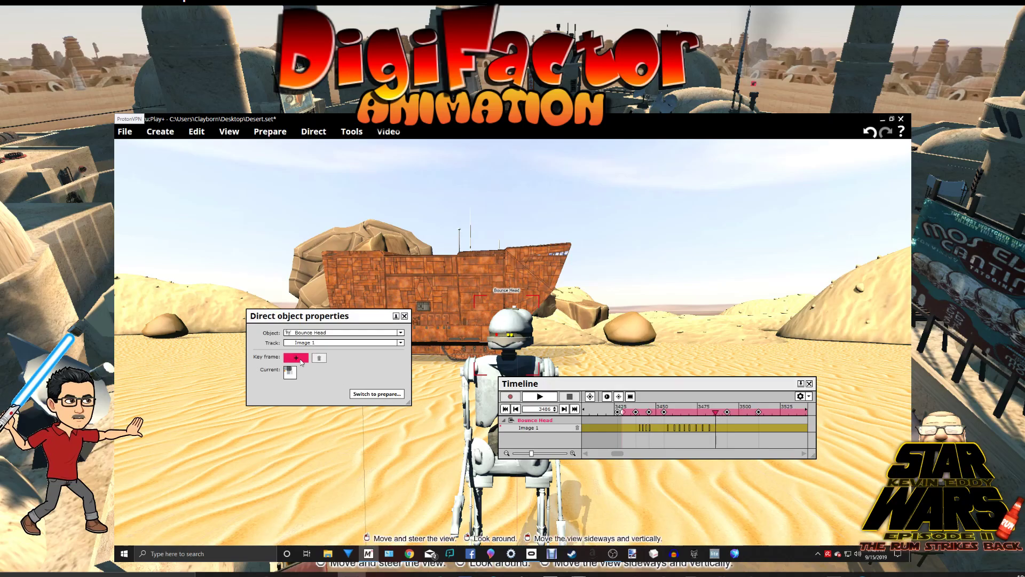
pyautogui.click(290, 372)
pyautogui.click(794, 298)
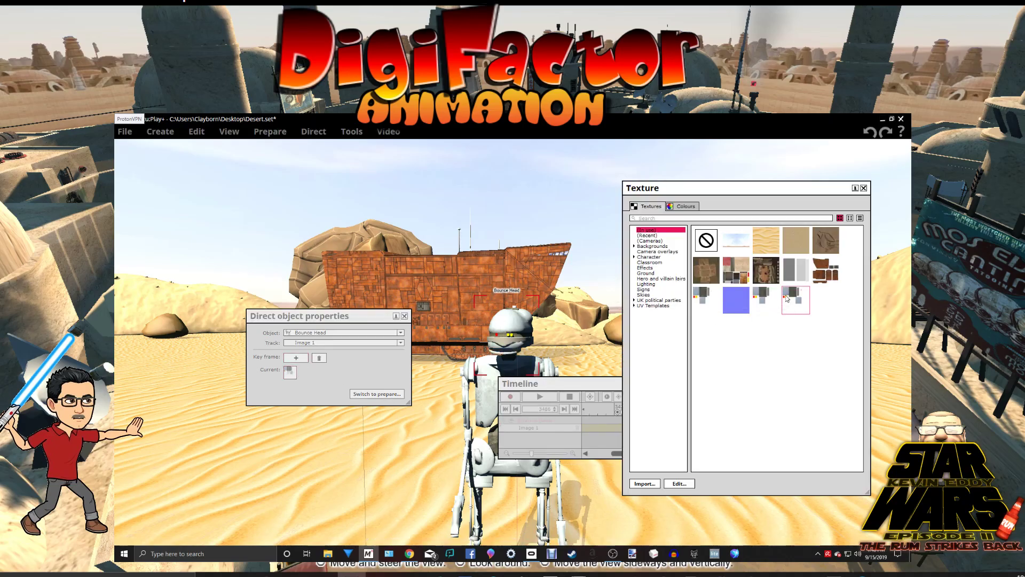
pyautogui.click(864, 188)
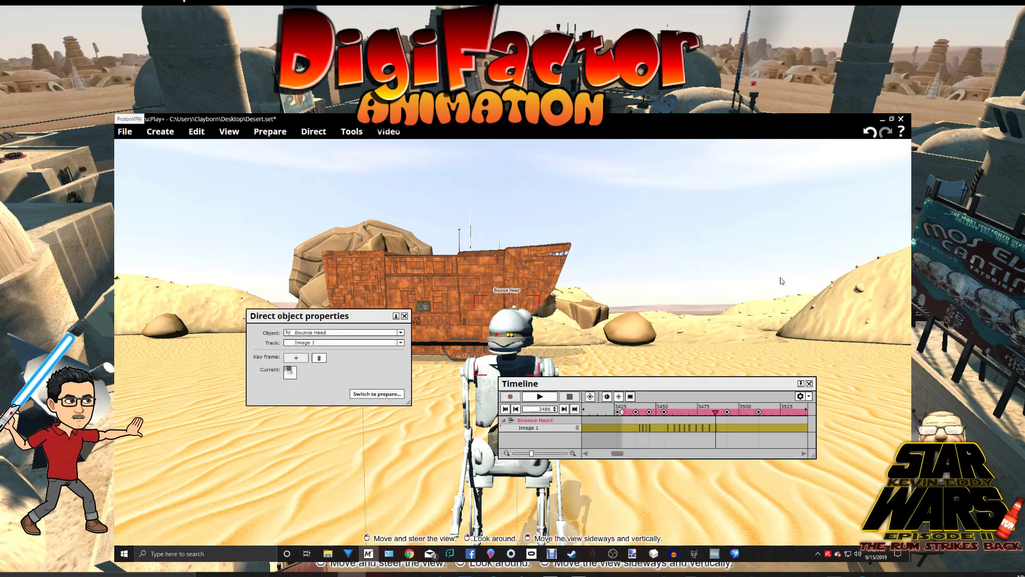
# - Add an Image 1 key frame at frame 3489 and swap the head to the other Bouncer Droid texture
pyautogui.moveTo(716, 413); pyautogui.dragTo(720, 412)
pyautogui.click(297, 358)
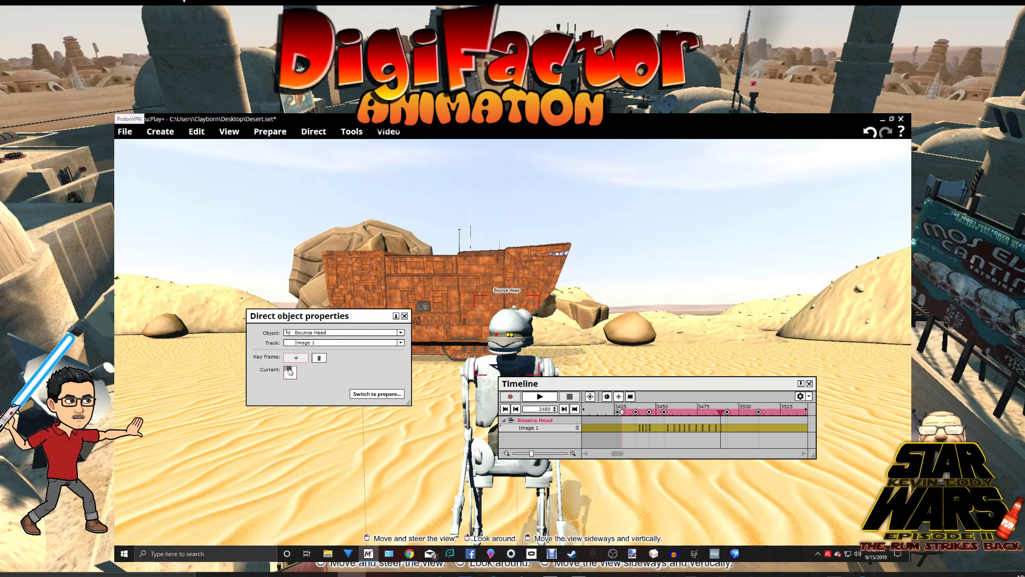
pyautogui.click(289, 372)
pyautogui.click(820, 326)
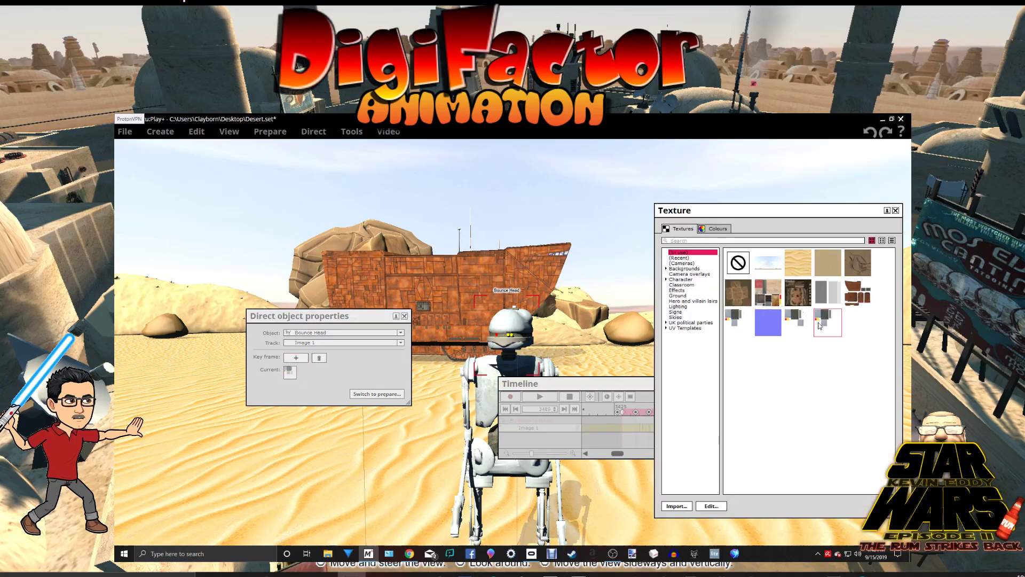
pyautogui.click(895, 211)
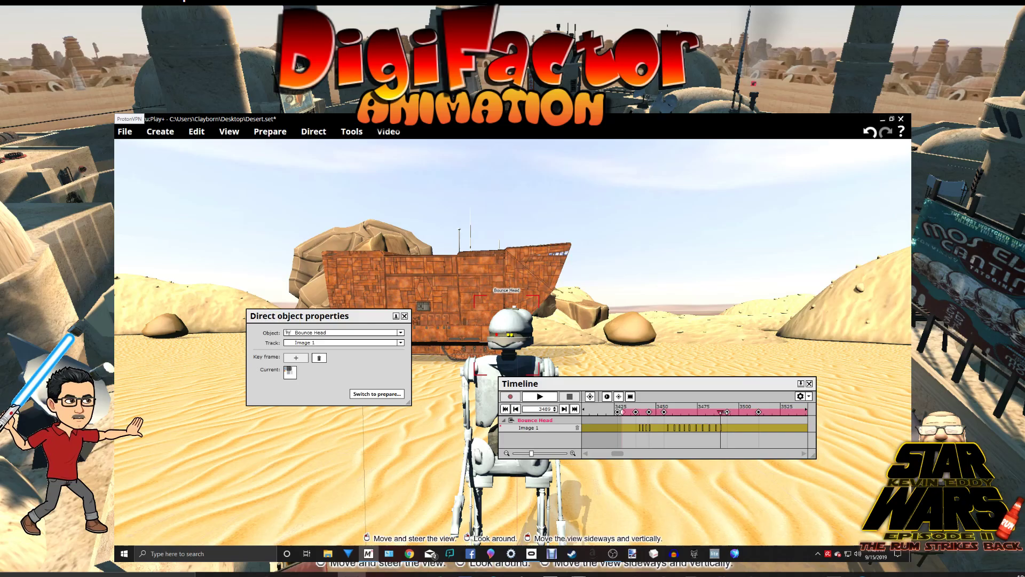
# - Add an Image 1 key frame at frame 3491 and swap the head to the other Bouncer Droid texture
pyautogui.moveTo(720, 413); pyautogui.dragTo(726, 412)
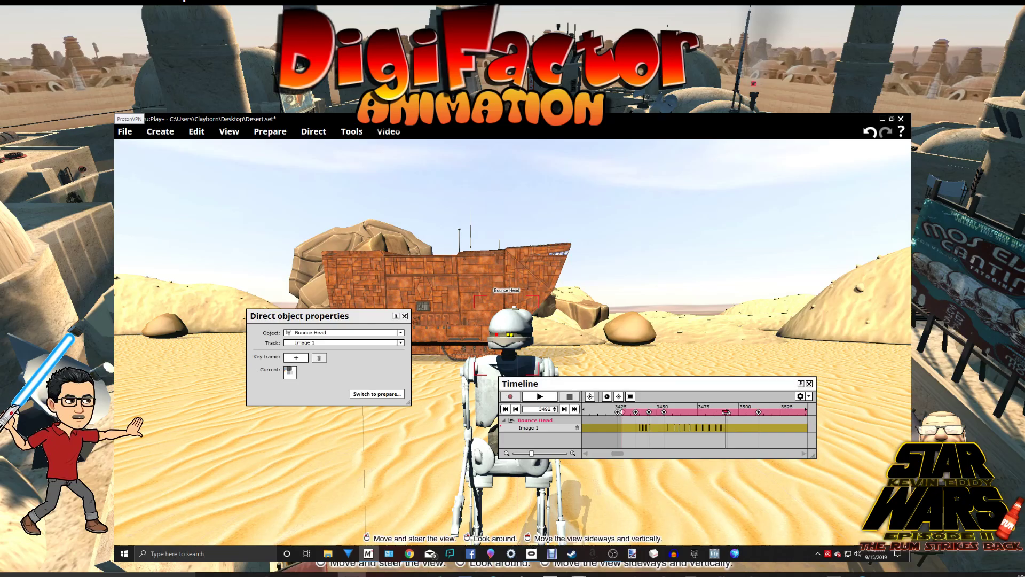
pyautogui.moveTo(727, 412); pyautogui.dragTo(724, 413)
pyautogui.click(296, 358)
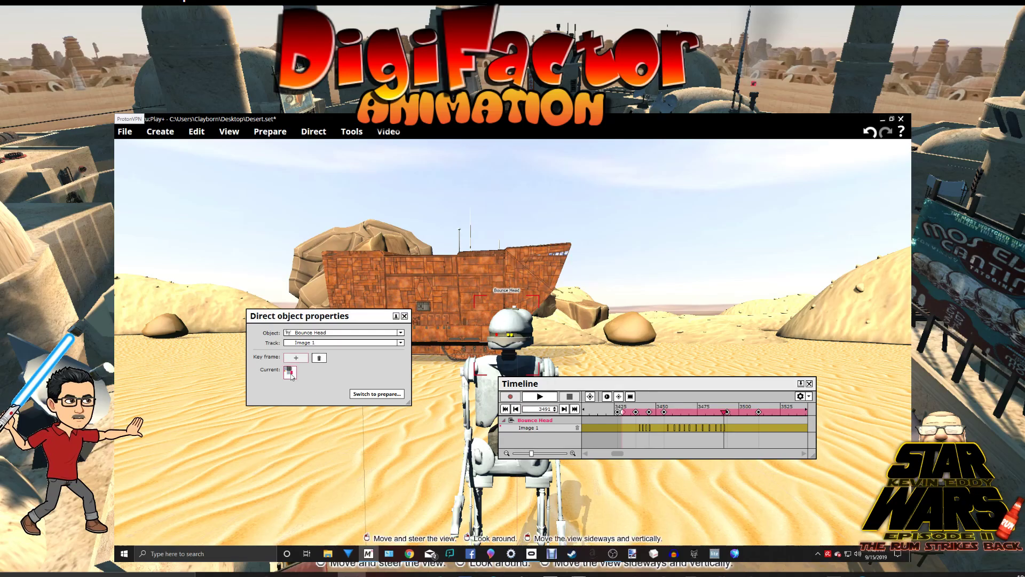
pyautogui.click(290, 373)
pyautogui.click(823, 318)
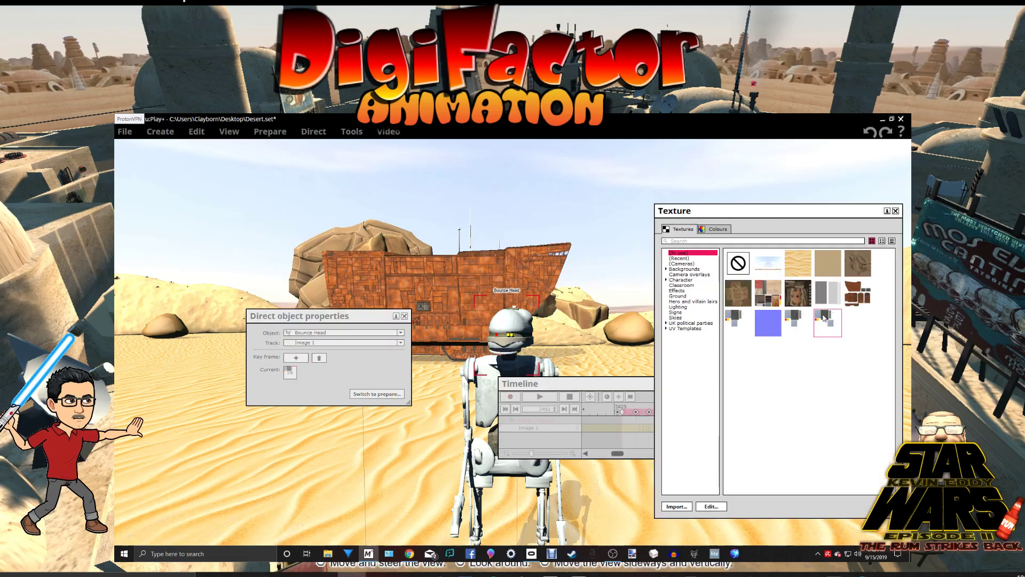
pyautogui.click(895, 210)
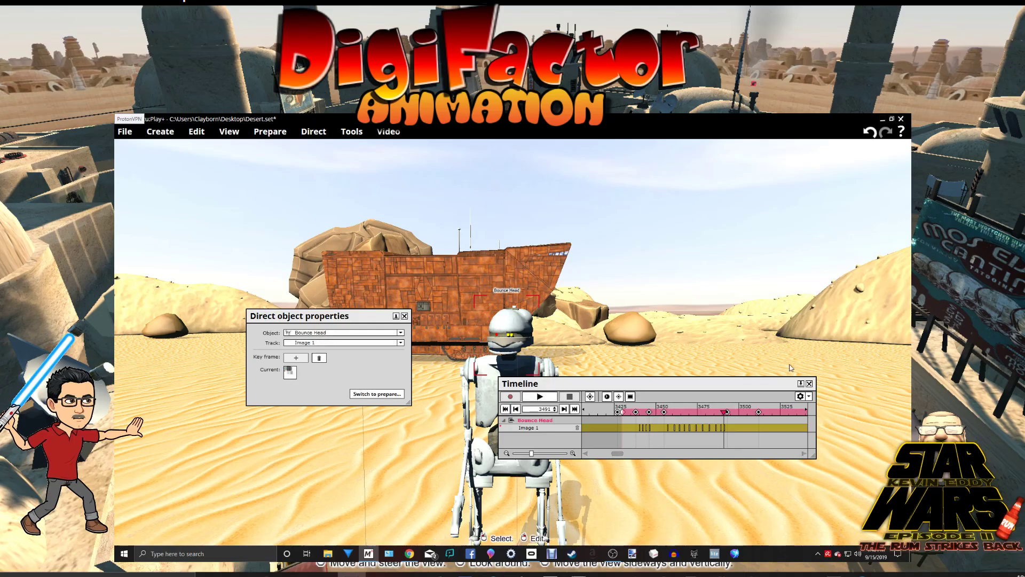
# - Add an Image 1 key frame at frame 3493 and swap the head to the other Bouncer Droid texture
pyautogui.moveTo(725, 414); pyautogui.dragTo(727, 416)
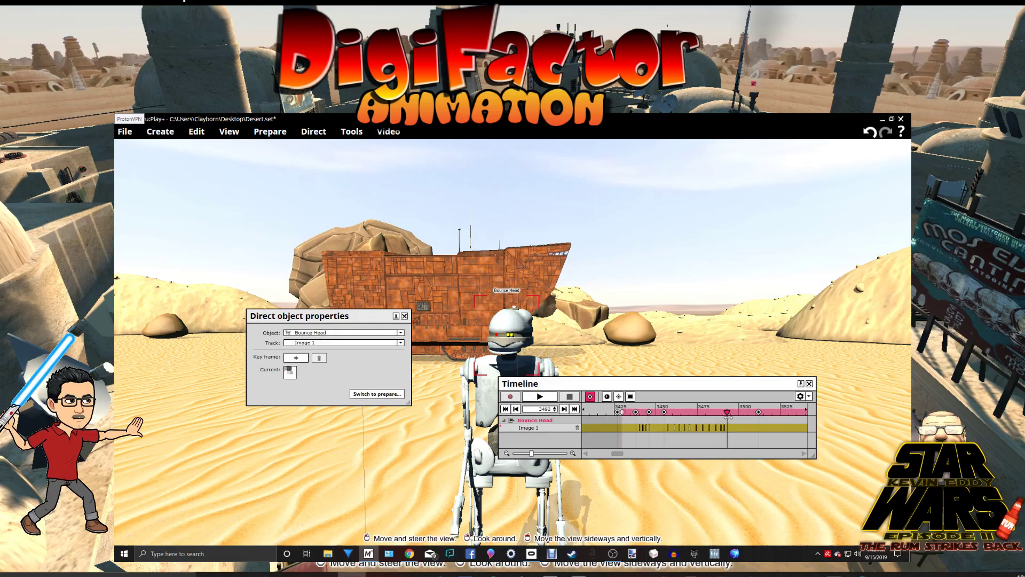
pyautogui.click(302, 358)
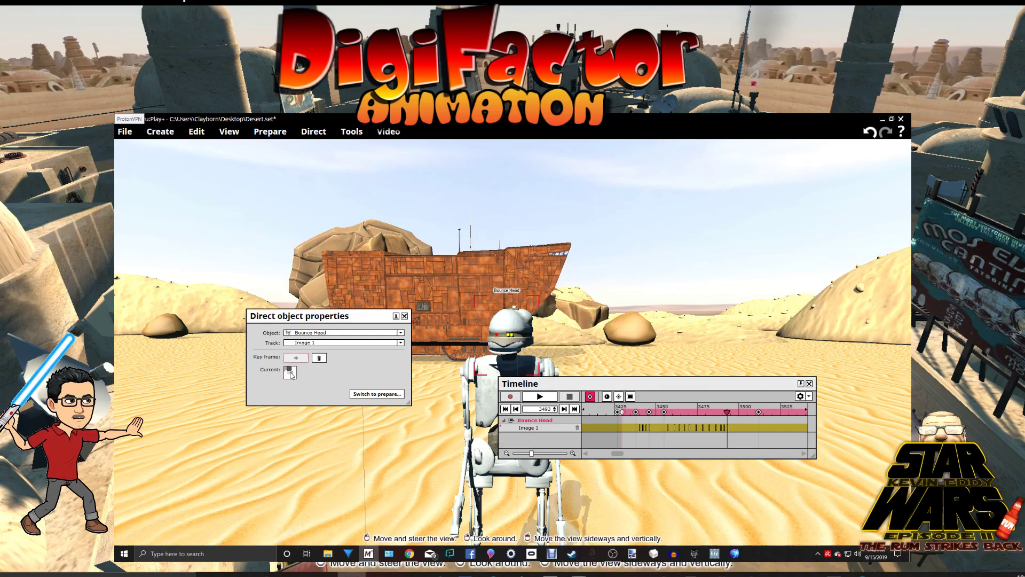
pyautogui.click(289, 372)
pyautogui.click(824, 321)
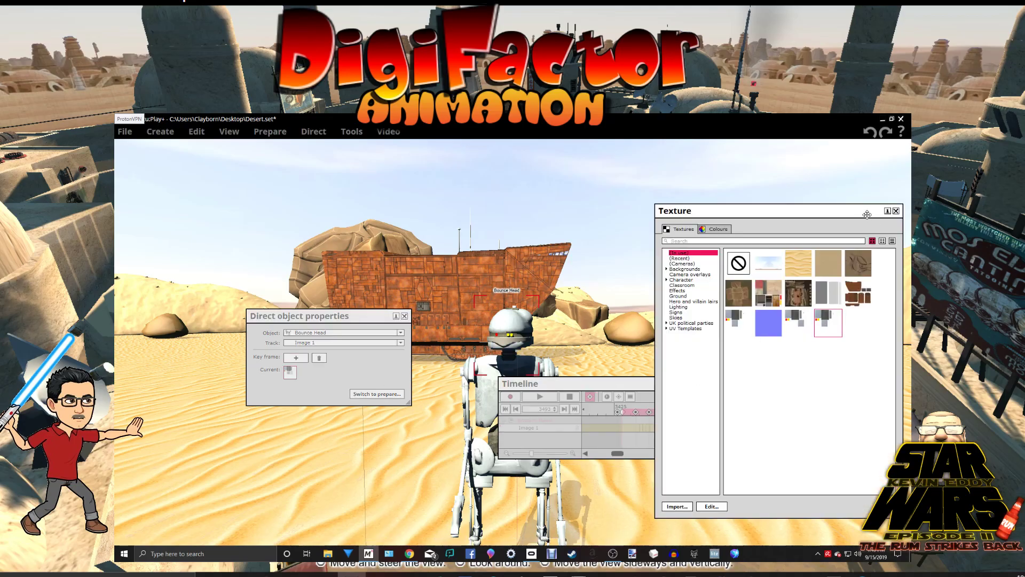
pyautogui.moveTo(866, 214); pyautogui.dragTo(821, 217)
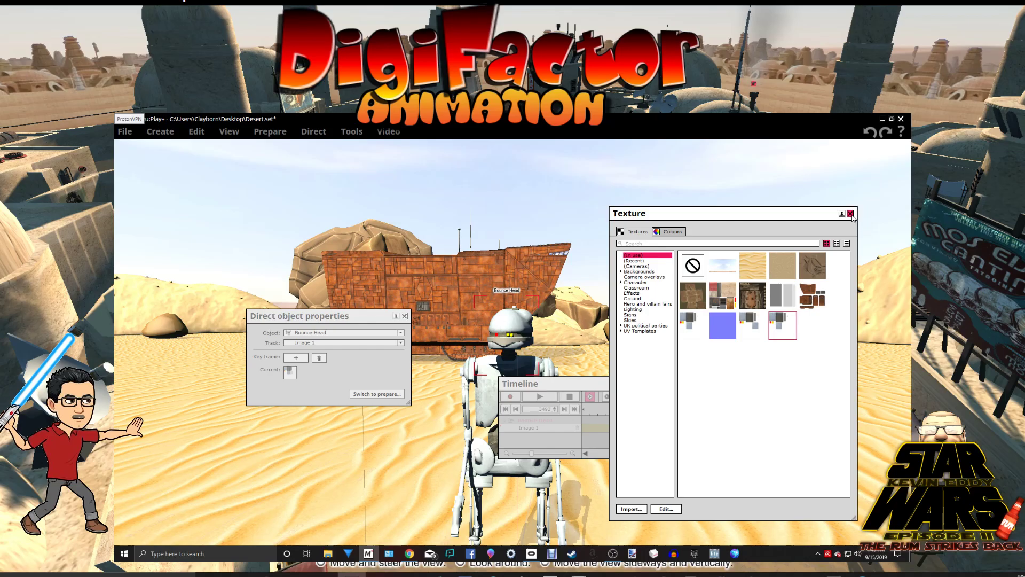
pyautogui.click(851, 214)
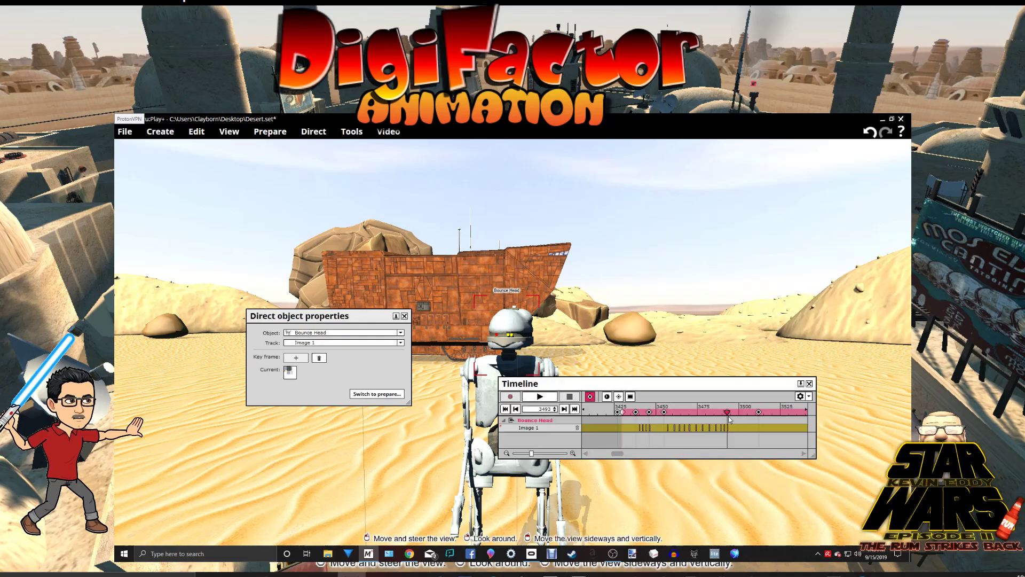
# - Add an Image 1 key frame at frame 3513 and swap the head to the other Bouncer Droid texture
pyautogui.moveTo(727, 412); pyautogui.dragTo(762, 418)
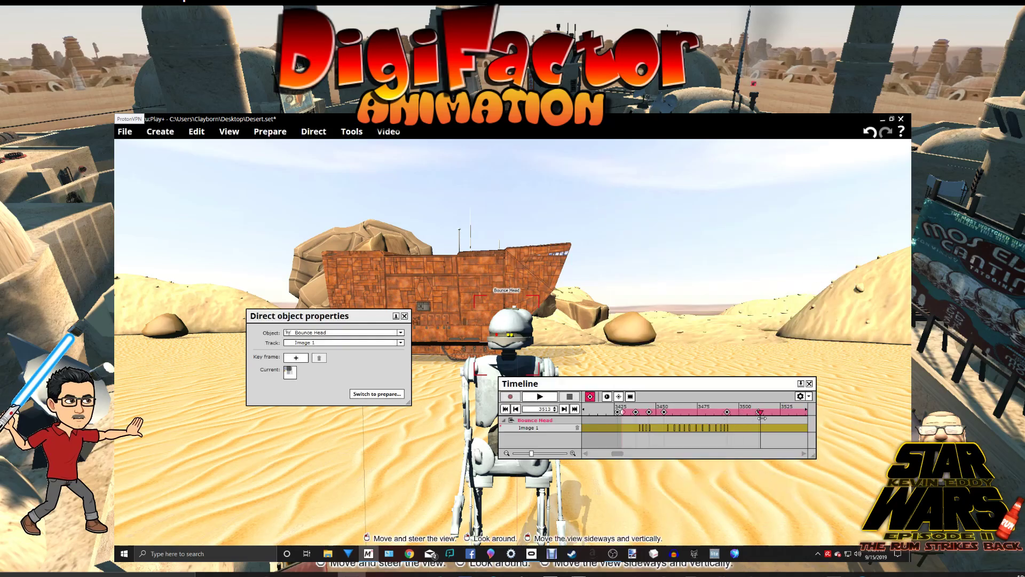
pyautogui.click(741, 454)
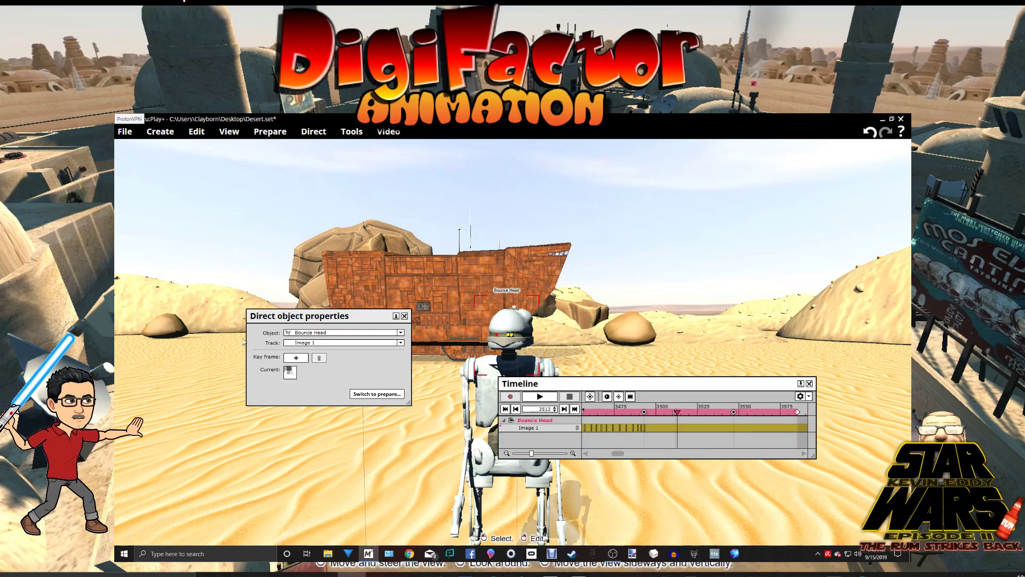
pyautogui.click(295, 357)
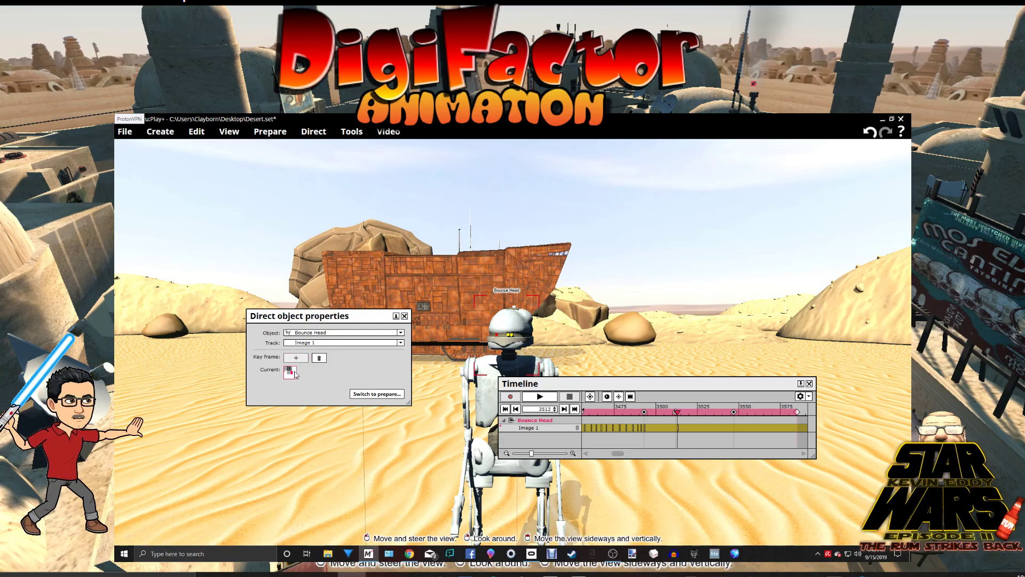
pyautogui.click(291, 371)
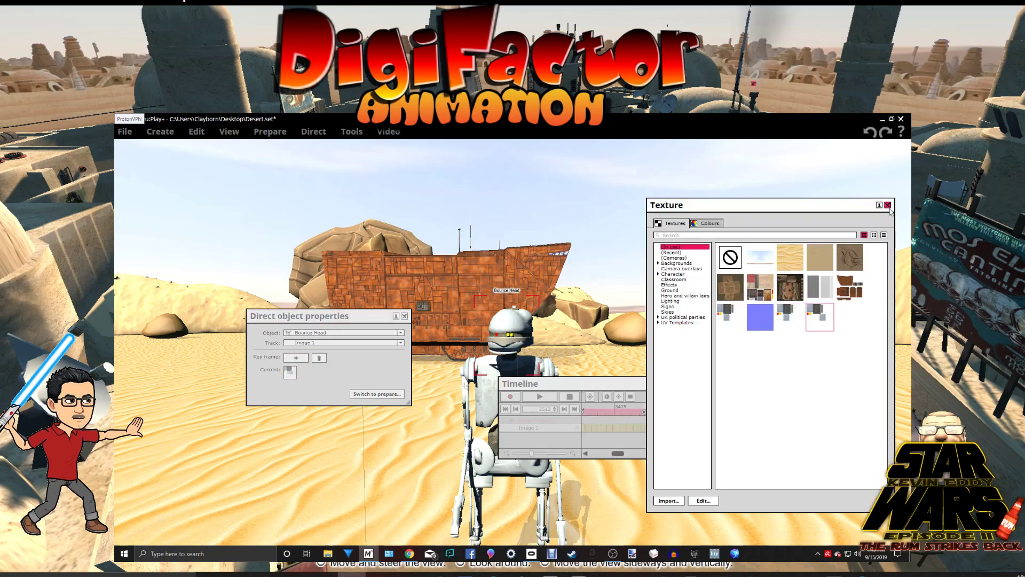
pyautogui.click(887, 205)
# - Add an Image 1 key frame at frame 3517 and swap the head to the other Bouncer Droid texture
pyautogui.moveTo(677, 419); pyautogui.dragTo(684, 420)
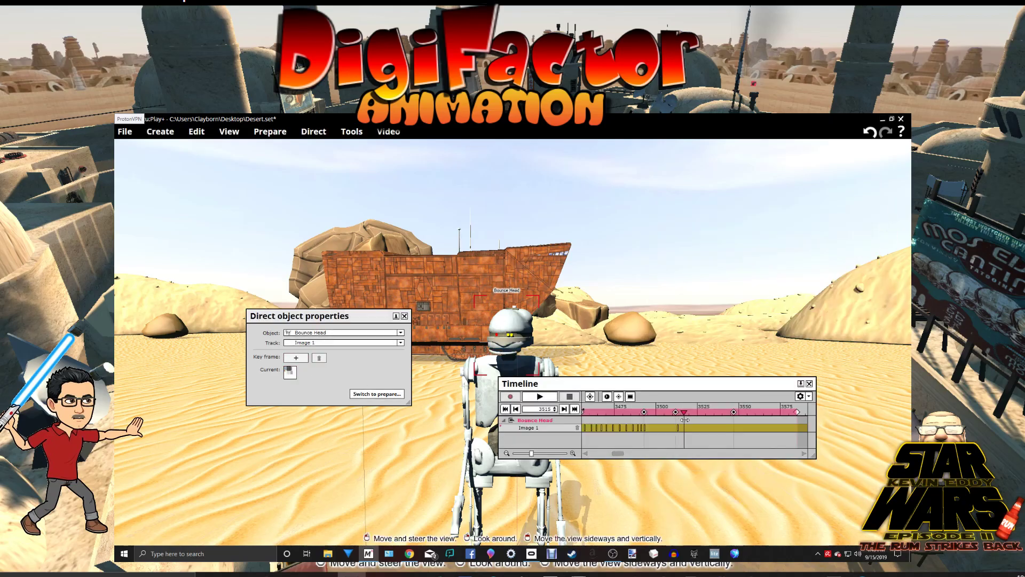
pyautogui.click(296, 357)
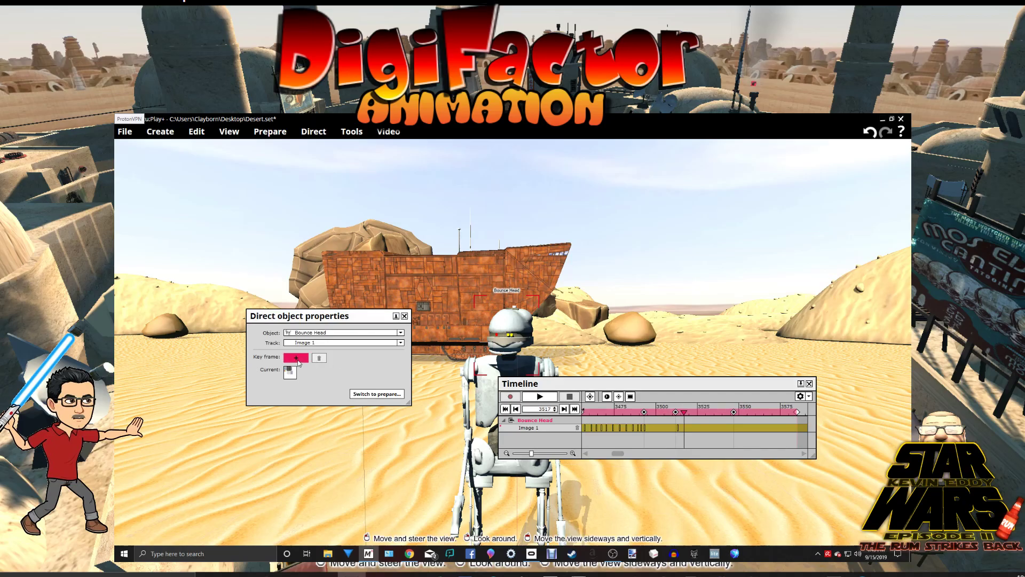
pyautogui.click(289, 373)
pyautogui.click(819, 316)
pyautogui.click(891, 207)
# - Add an Image 1 key frame at frame 3521 and swap the head to the other Bouncer Droid texture
pyautogui.moveTo(684, 416); pyautogui.dragTo(692, 415)
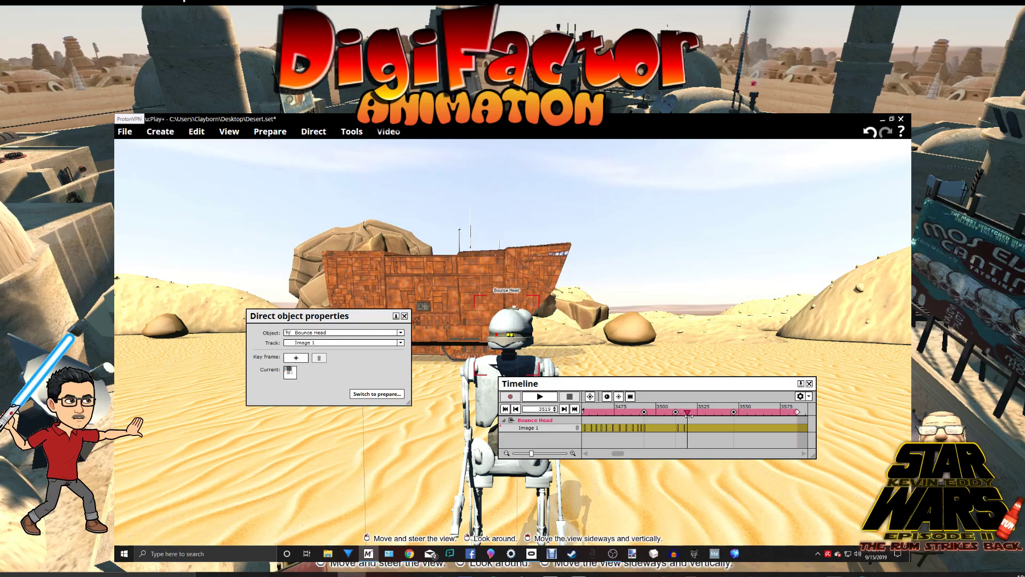
pyautogui.click(296, 358)
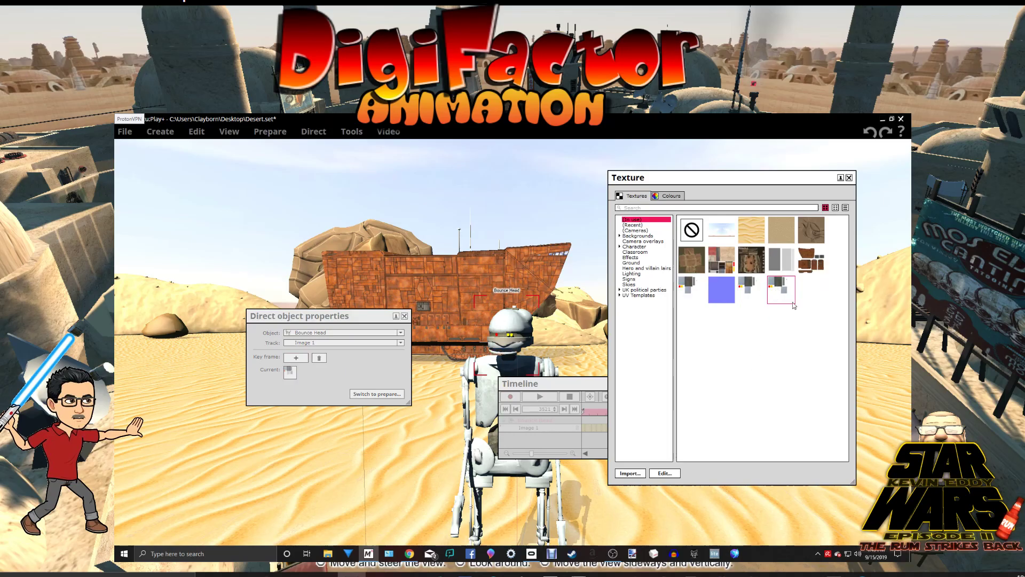
pyautogui.click(849, 178)
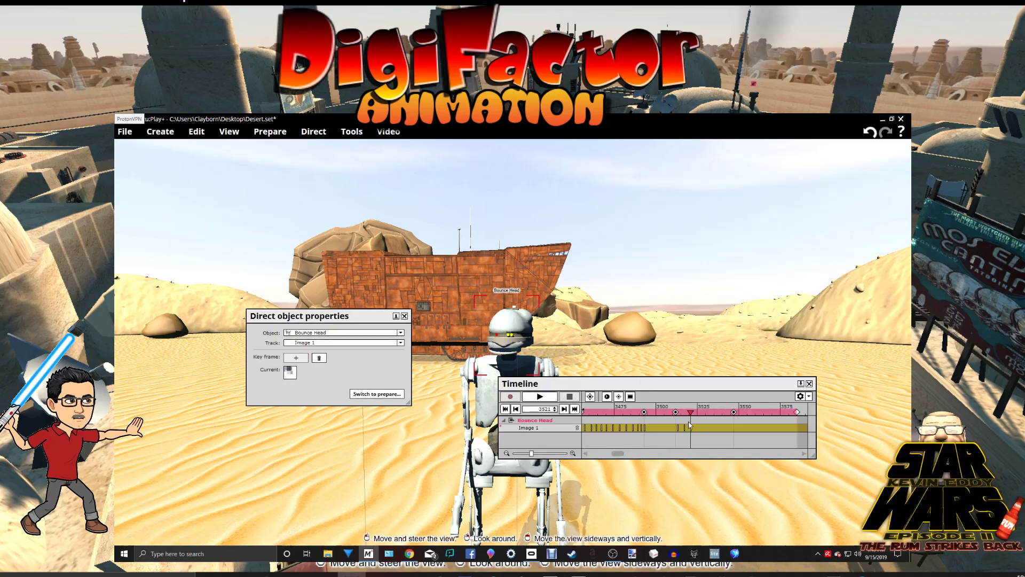
# - Add an Image 1 key frame at frame 3525 and swap the head to the other Bouncer Droid texture
pyautogui.moveTo(690, 420); pyautogui.dragTo(699, 423)
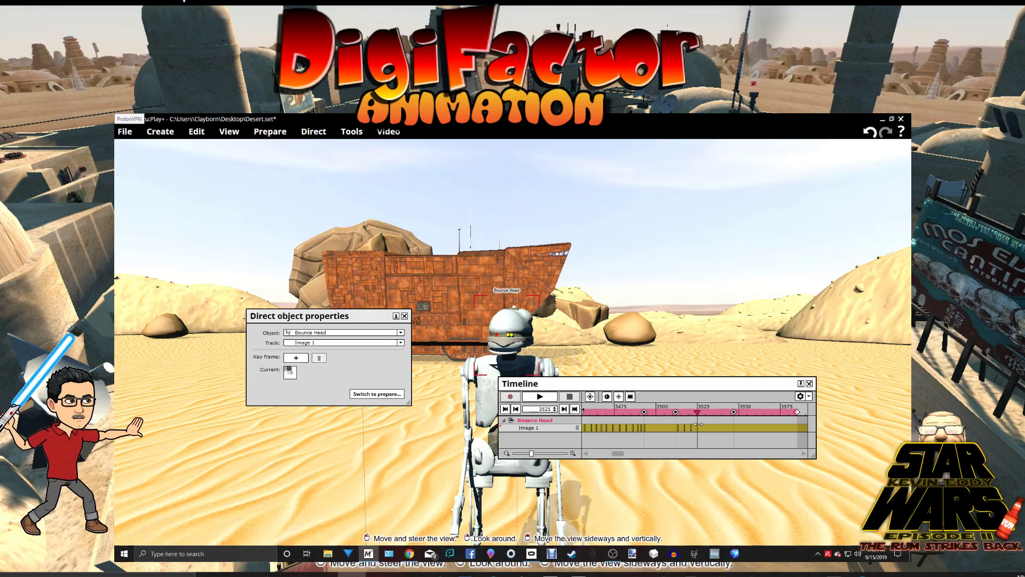
pyautogui.moveTo(292, 371)
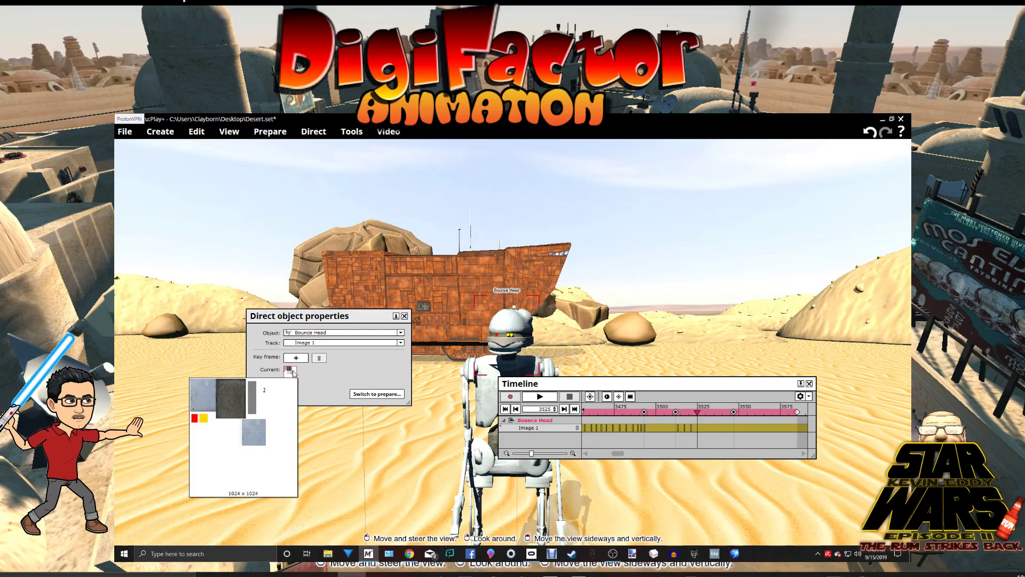
pyautogui.click(292, 373)
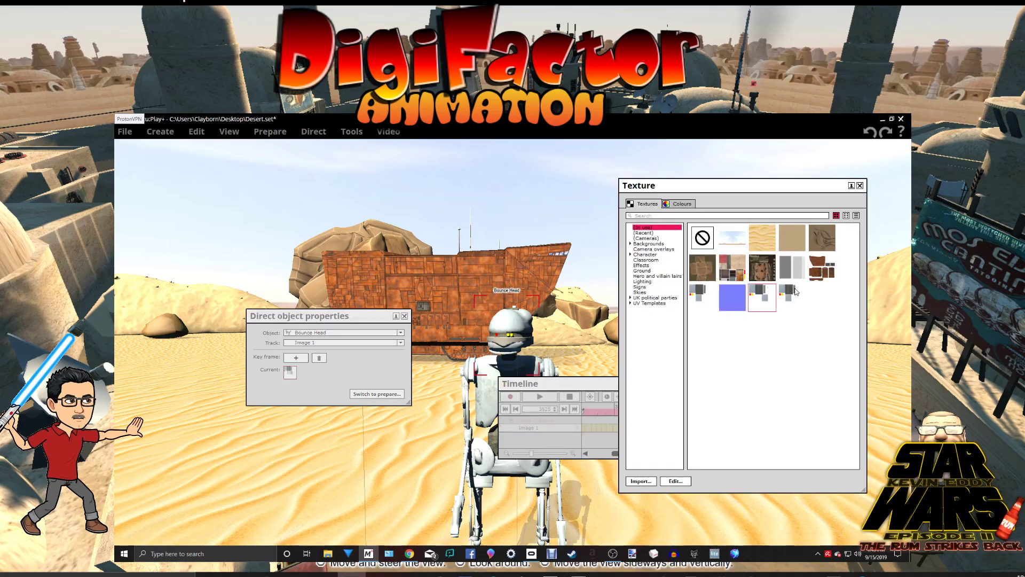
pyautogui.click(861, 186)
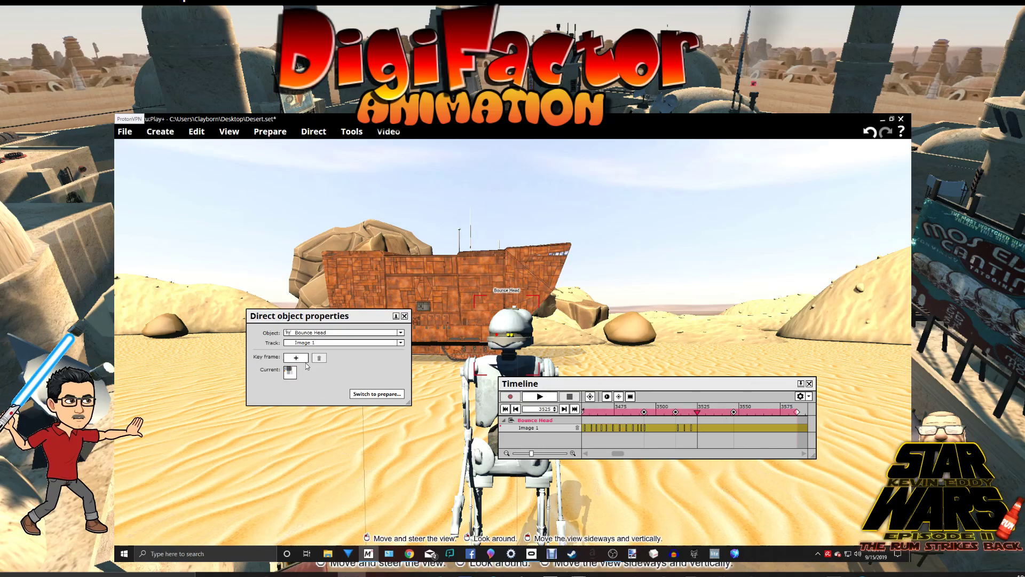
pyautogui.moveTo(290, 373)
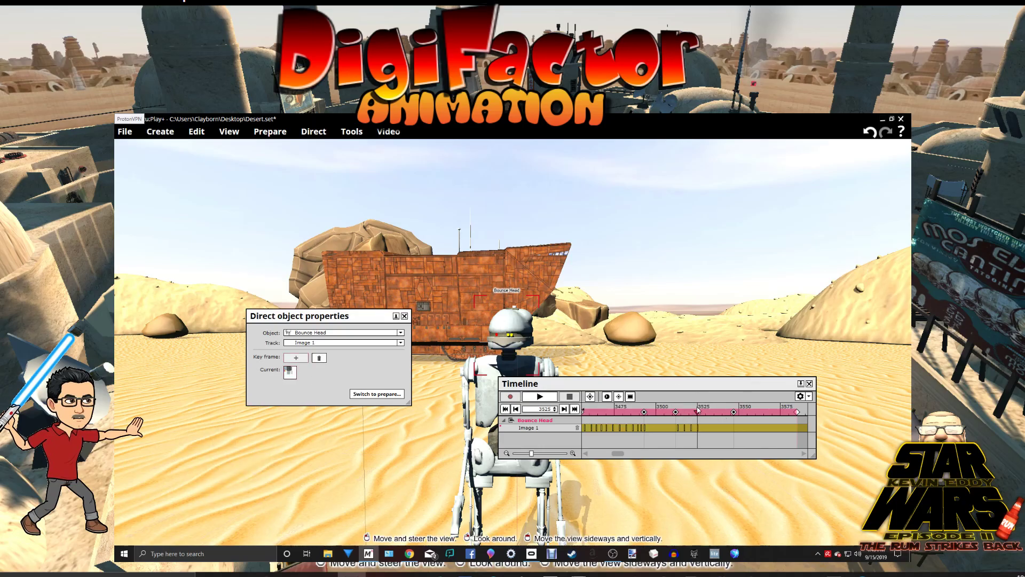
pyautogui.moveTo(698, 413); pyautogui.dragTo(697, 415)
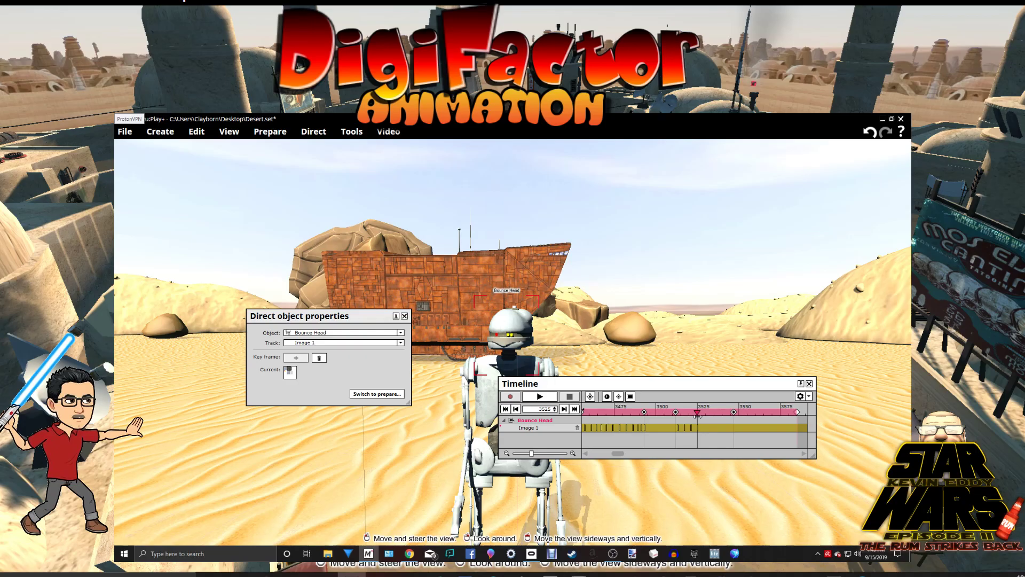
# - Add an Image 1 key frame at frame 3529 and swap the head to the other Bouncer Droid texture
pyautogui.moveTo(700, 416); pyautogui.dragTo(705, 416)
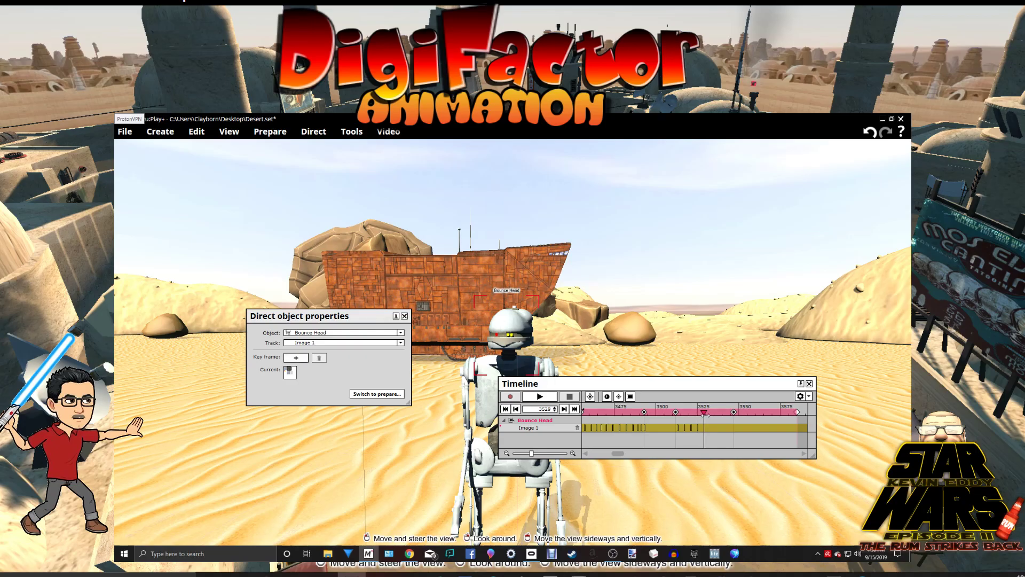
pyautogui.click(302, 364)
pyautogui.click(290, 372)
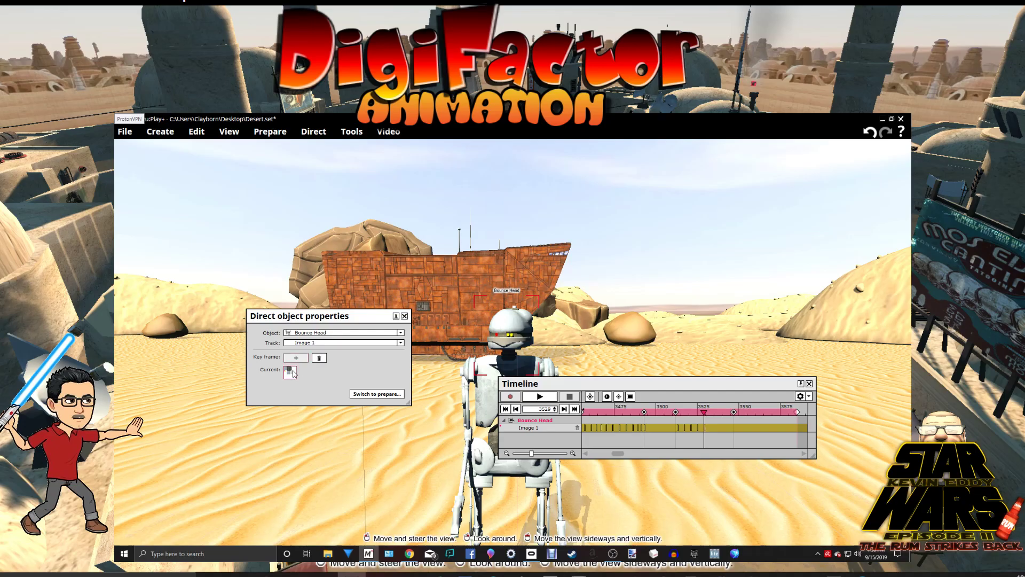
pyautogui.click(807, 306)
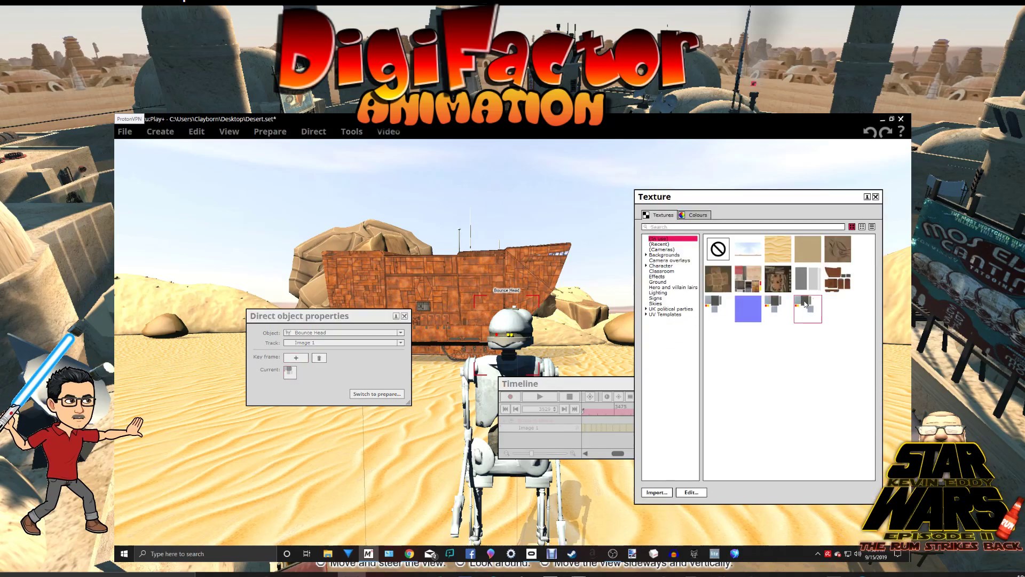
pyautogui.click(876, 197)
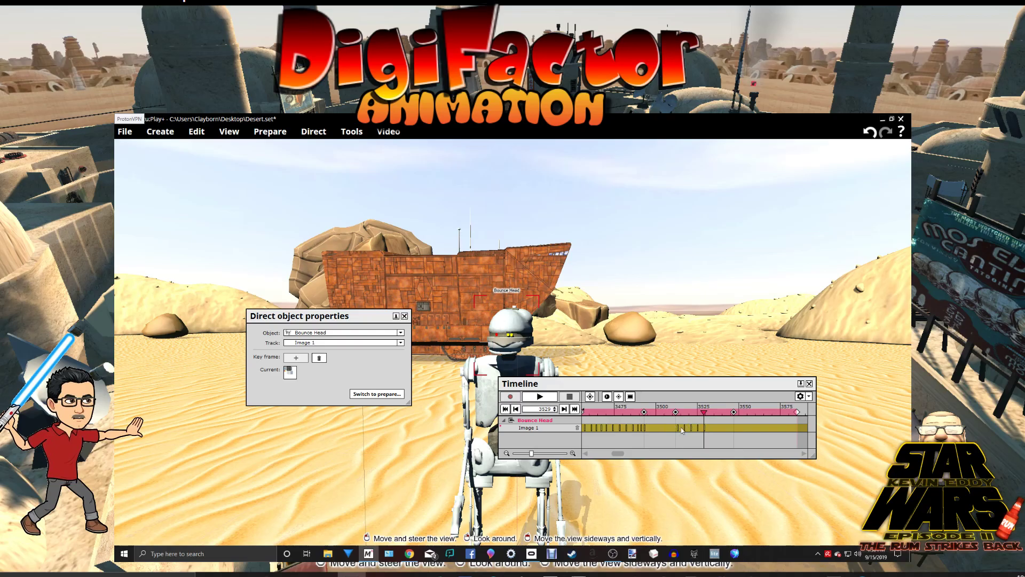
# - Add an Image 1 key frame at frame 3533 and swap the head to the other Bouncer Droid texture
pyautogui.click(713, 413)
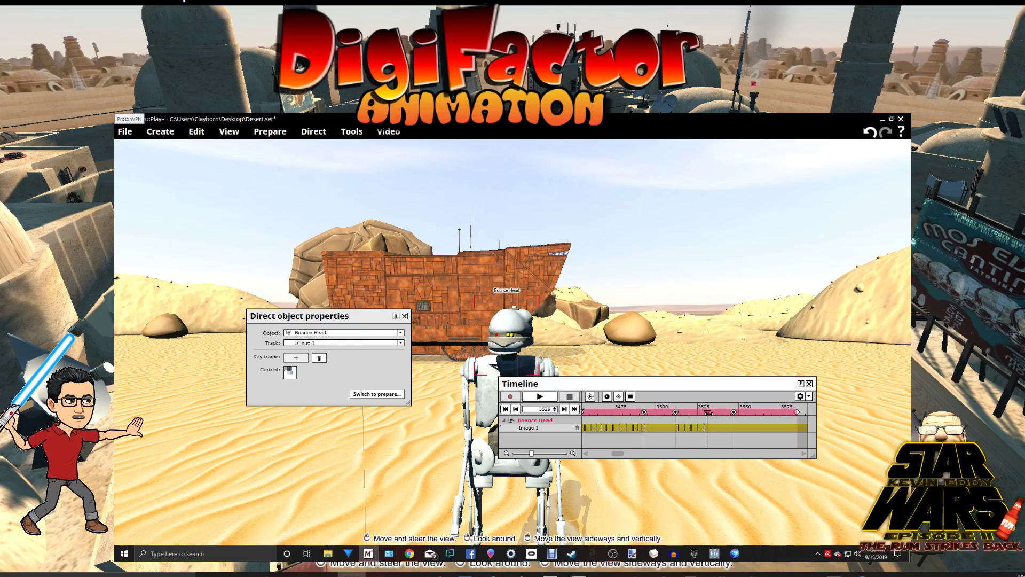
pyautogui.moveTo(712, 413); pyautogui.dragTo(711, 412)
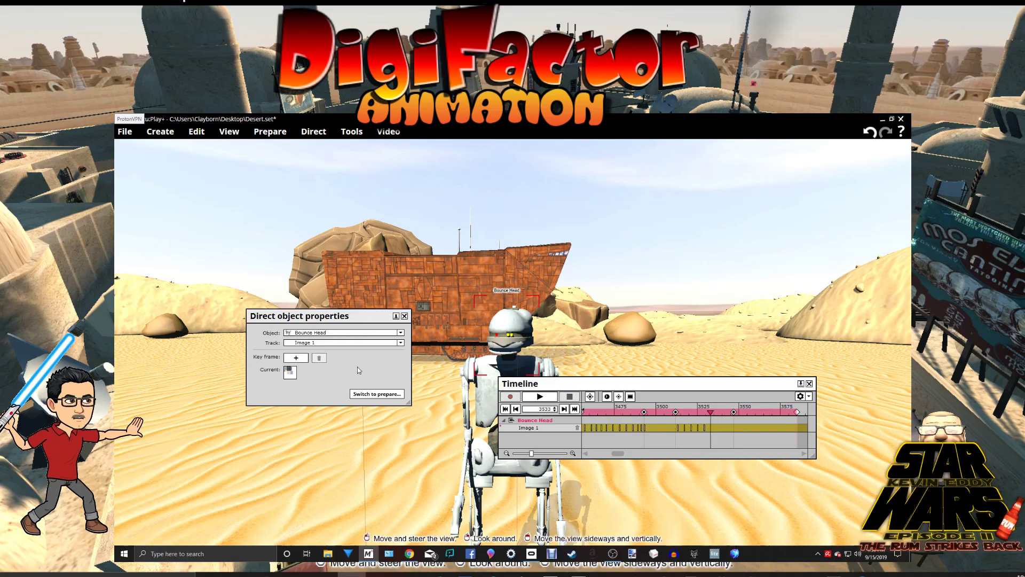
pyautogui.click(299, 357)
pyautogui.click(291, 373)
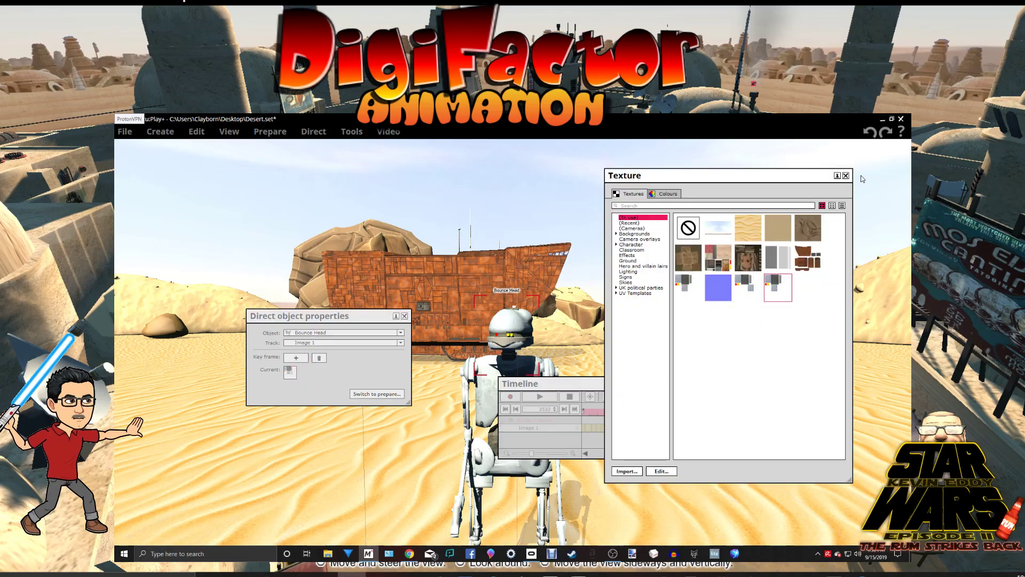
pyautogui.click(846, 175)
# - Add an Image 1 key frame at frame 3537 and swap the head to the other Bouncer Droid texture
pyautogui.click(717, 412)
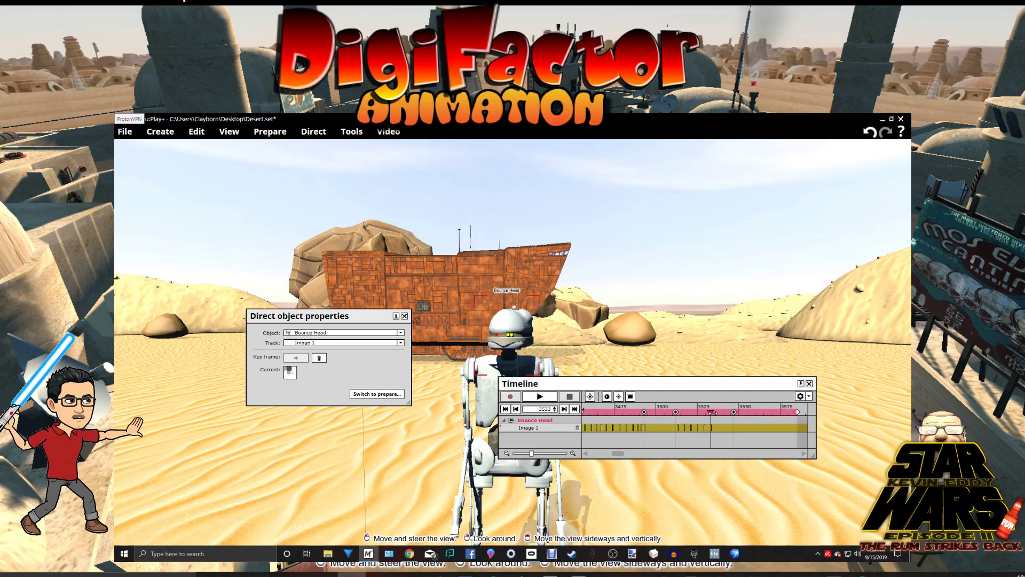
pyautogui.click(291, 373)
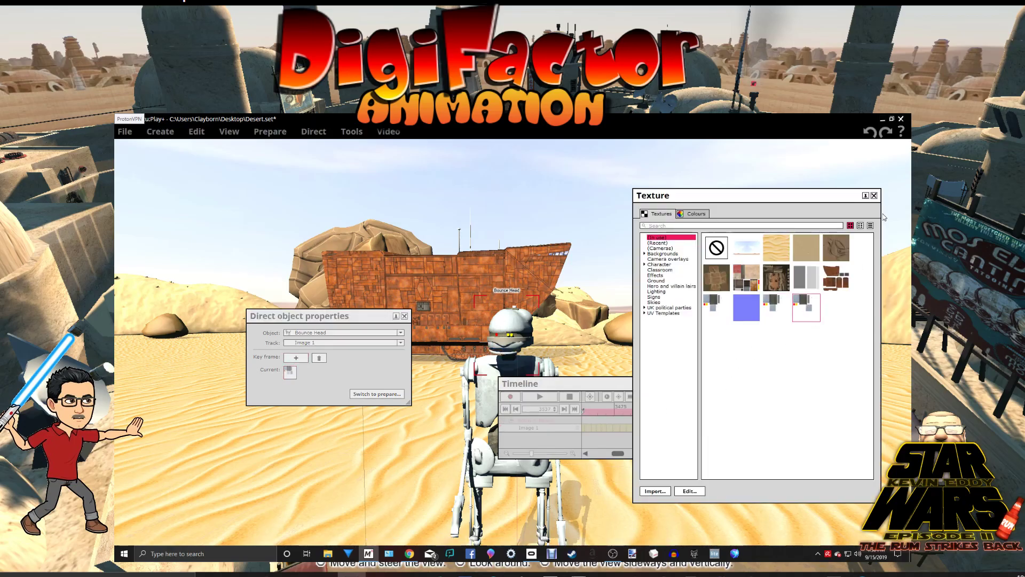
pyautogui.click(874, 196)
# - Add an Image 1 key frame at frame 3540 and swap the head to the other Bouncer Droid texture
pyautogui.moveTo(717, 412); pyautogui.dragTo(722, 413)
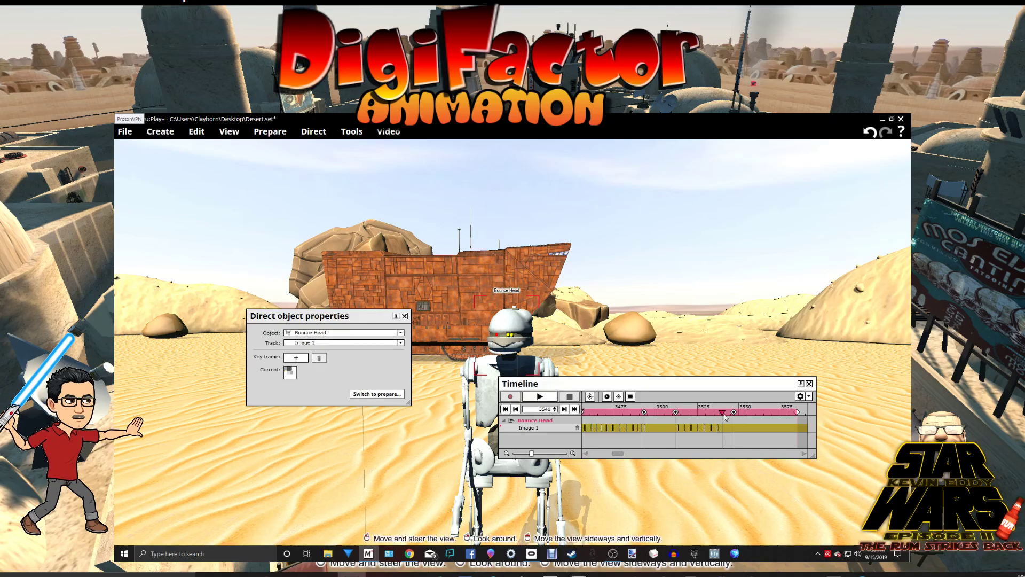
pyautogui.click(296, 358)
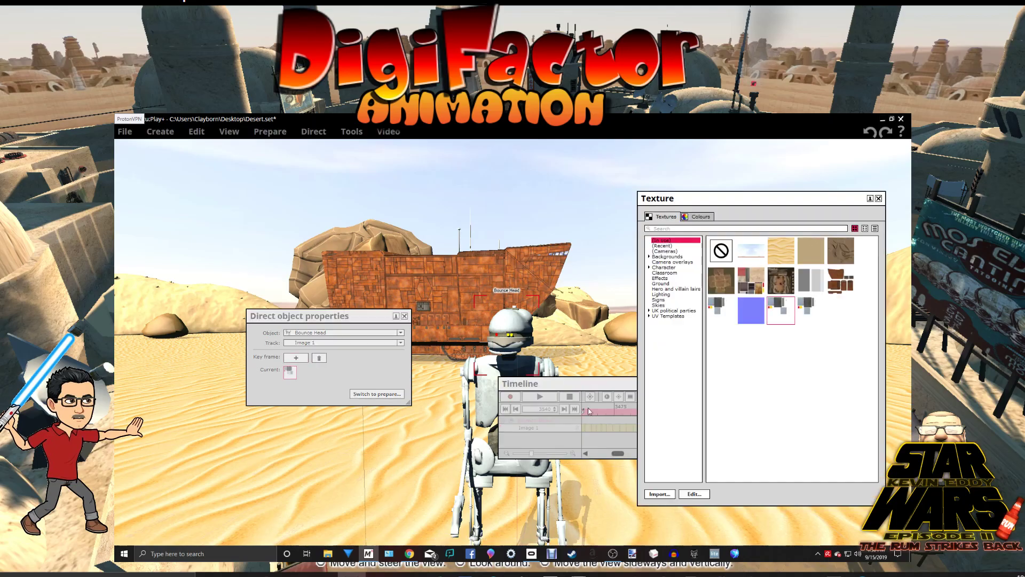
pyautogui.click(879, 198)
# - Add an Image 1 key frame at frame 3543 and swap the head to the other Bouncer Droid texture
pyautogui.moveTo(722, 412); pyautogui.dragTo(727, 414)
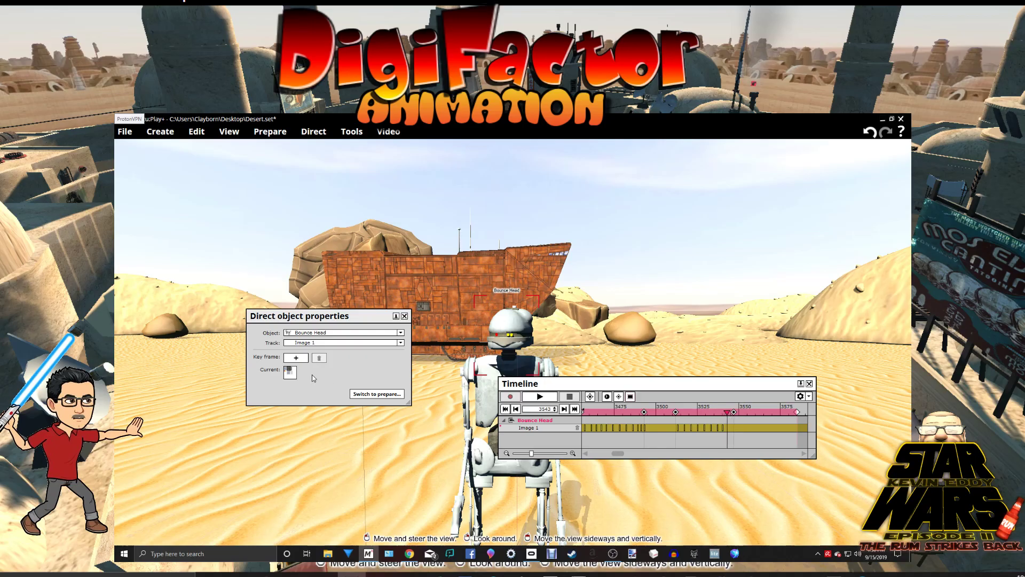
pyautogui.click(296, 357)
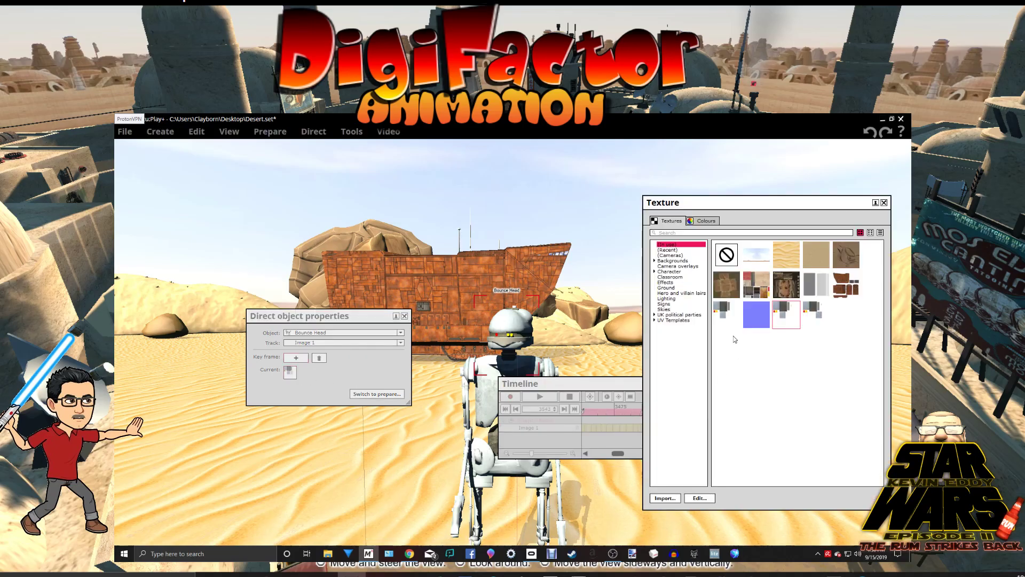
pyautogui.click(815, 318)
pyautogui.click(883, 203)
# - Add an Image 1 key frame at frame 3546 and swap the head to the other Bouncer Droid texture
pyautogui.click(731, 414)
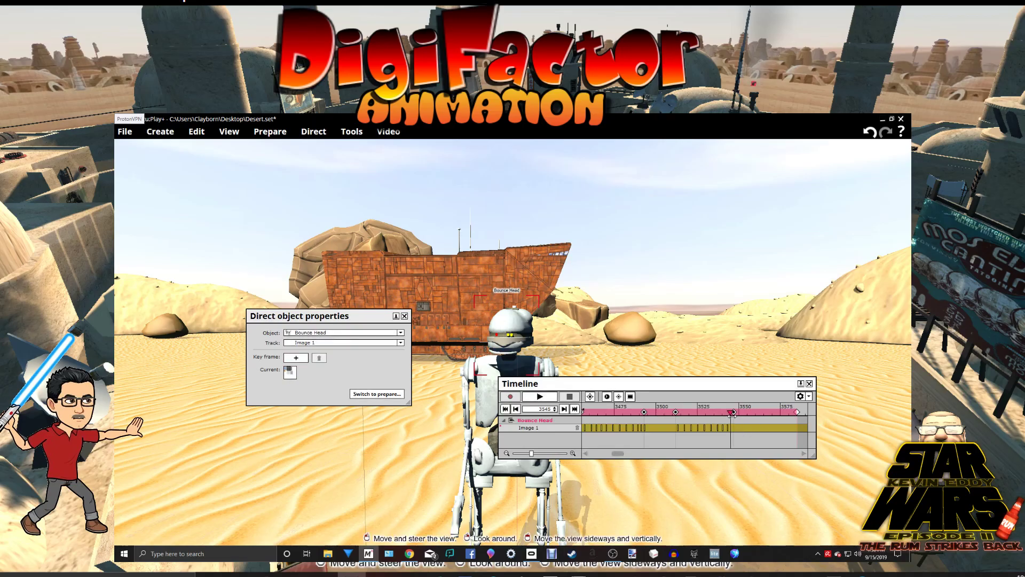
pyautogui.moveTo(732, 415); pyautogui.dragTo(733, 414)
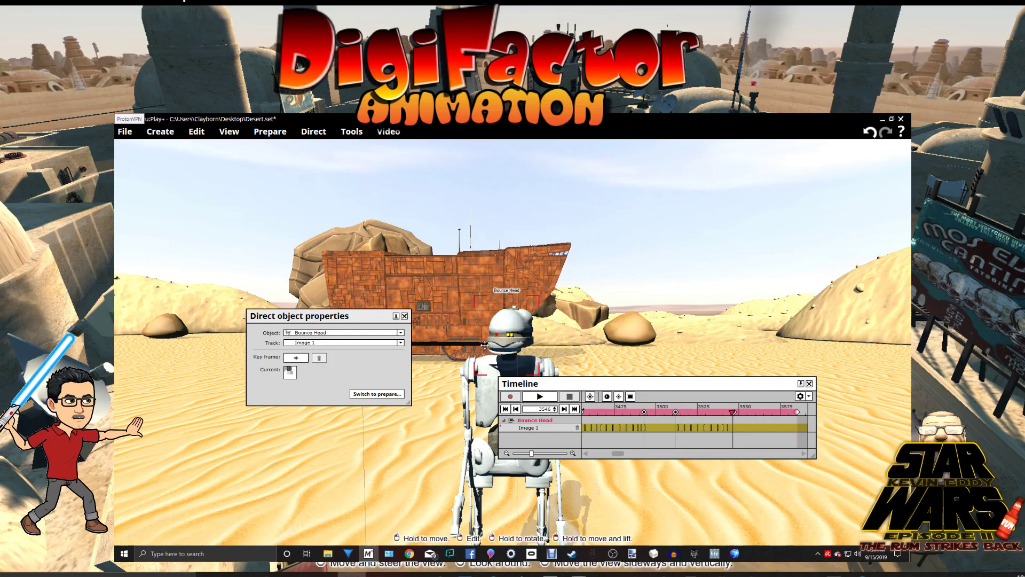
pyautogui.click(295, 358)
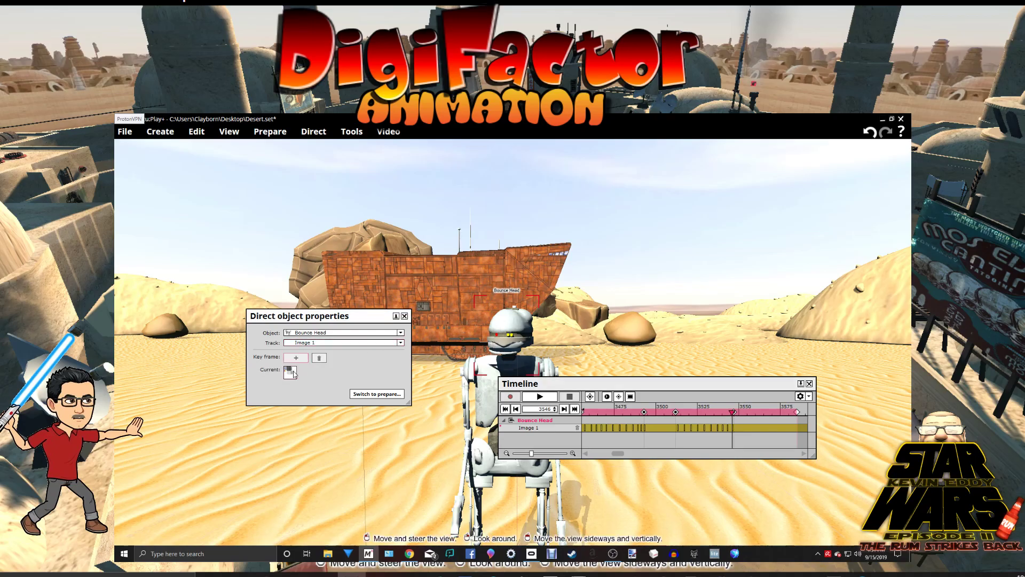
pyautogui.click(292, 372)
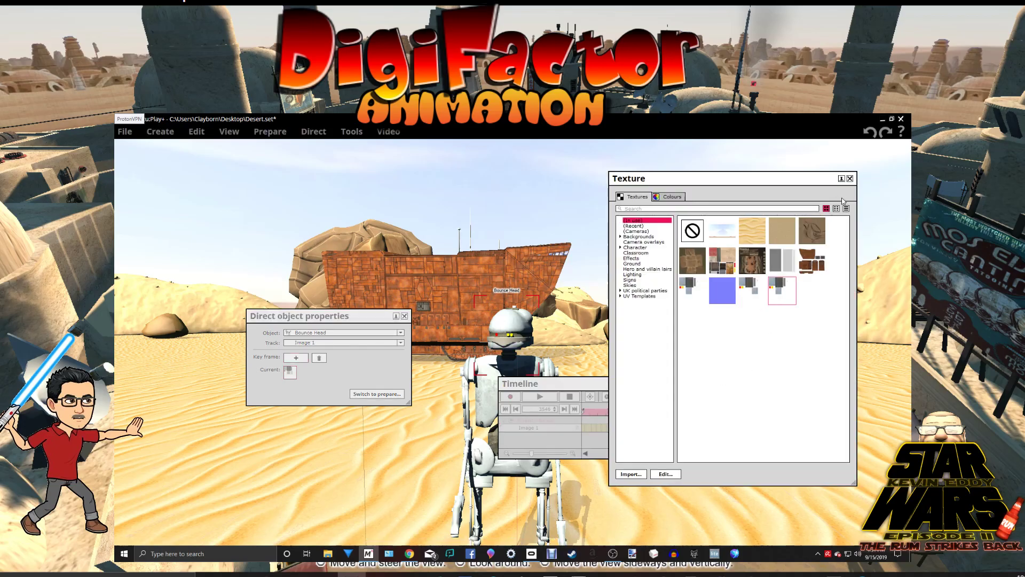
pyautogui.click(849, 179)
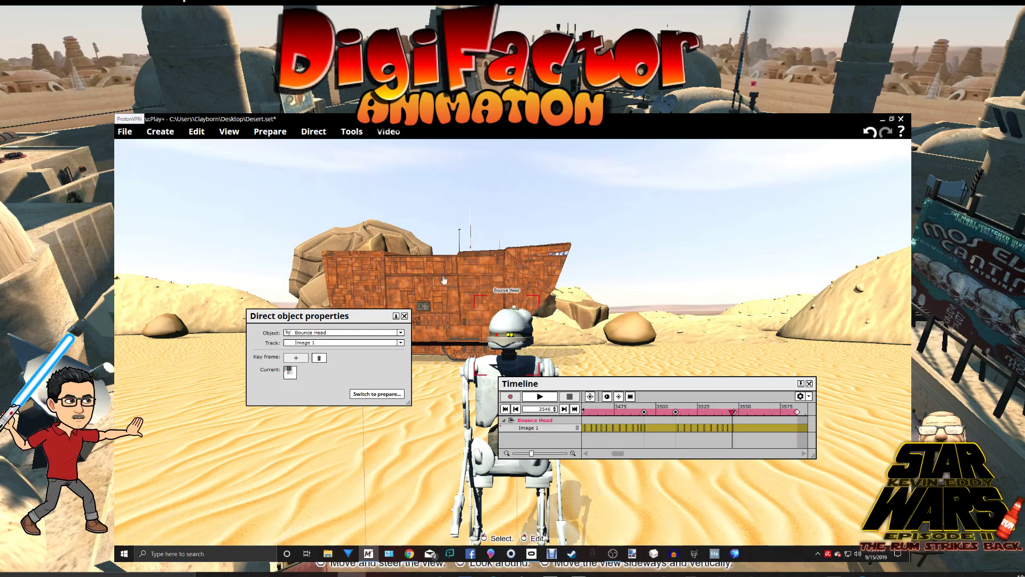
# - Show the sound effects track with the head's tracks in the timeline and play the scene from frame 3440
pyautogui.click(352, 131)
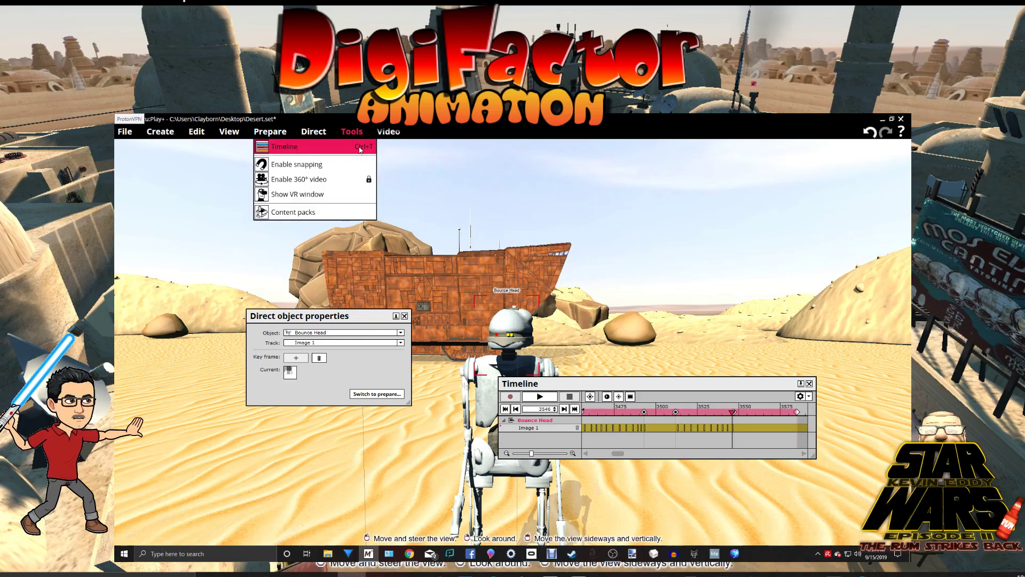
pyautogui.click(360, 148)
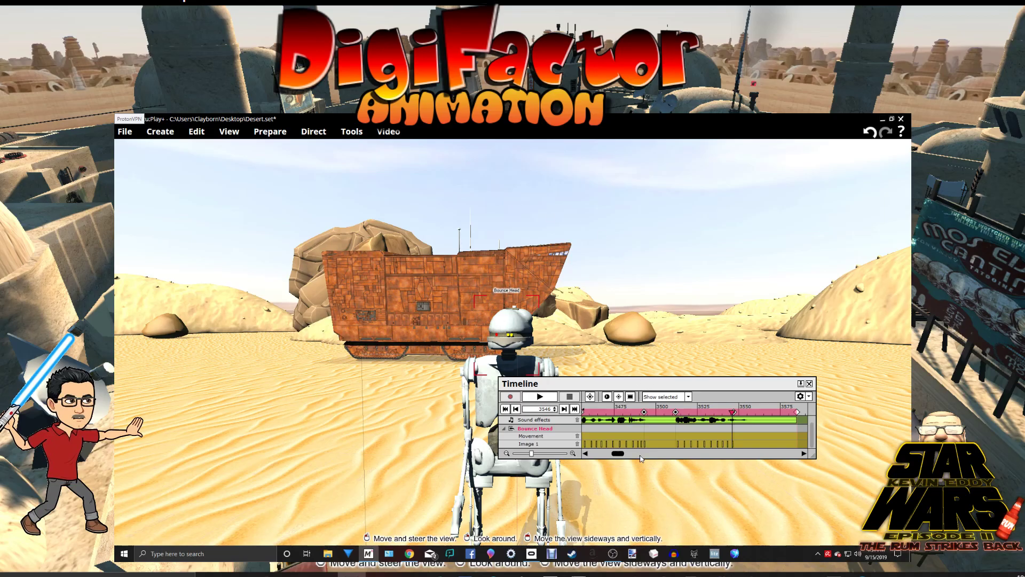
pyautogui.scroll(2, 640, 458)
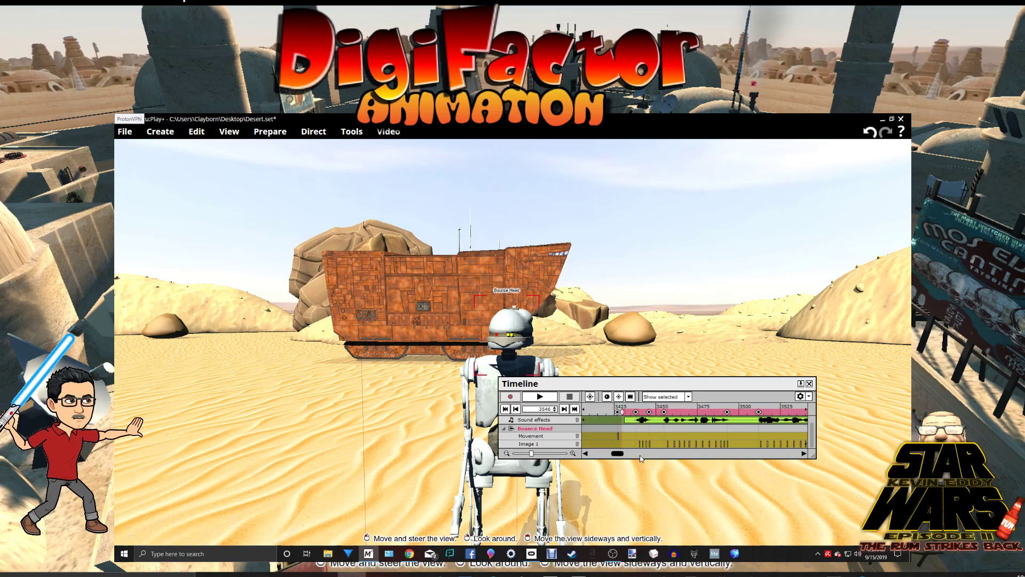
pyautogui.click(641, 412)
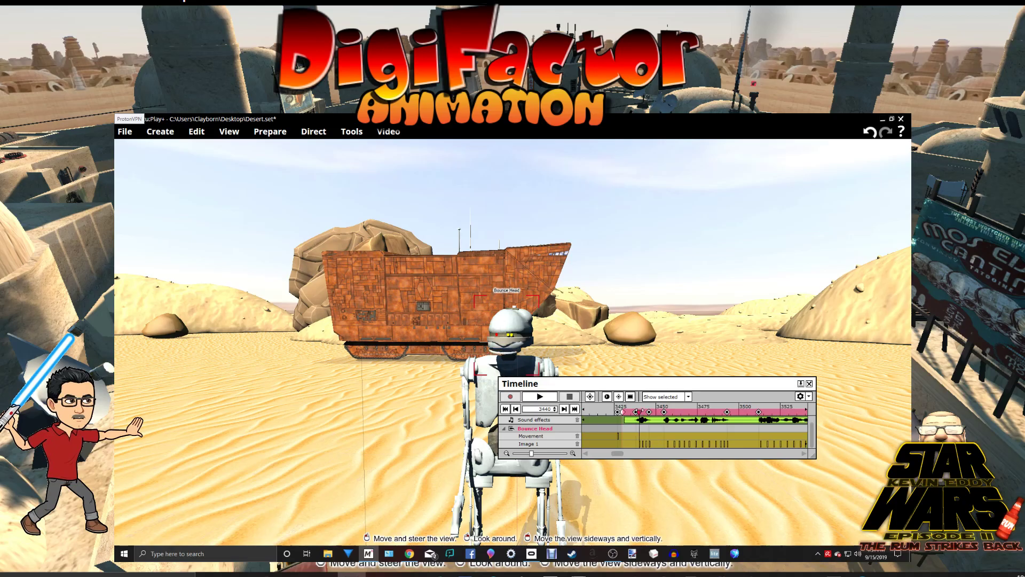
pyautogui.moveTo(641, 382); pyautogui.dragTo(640, 395)
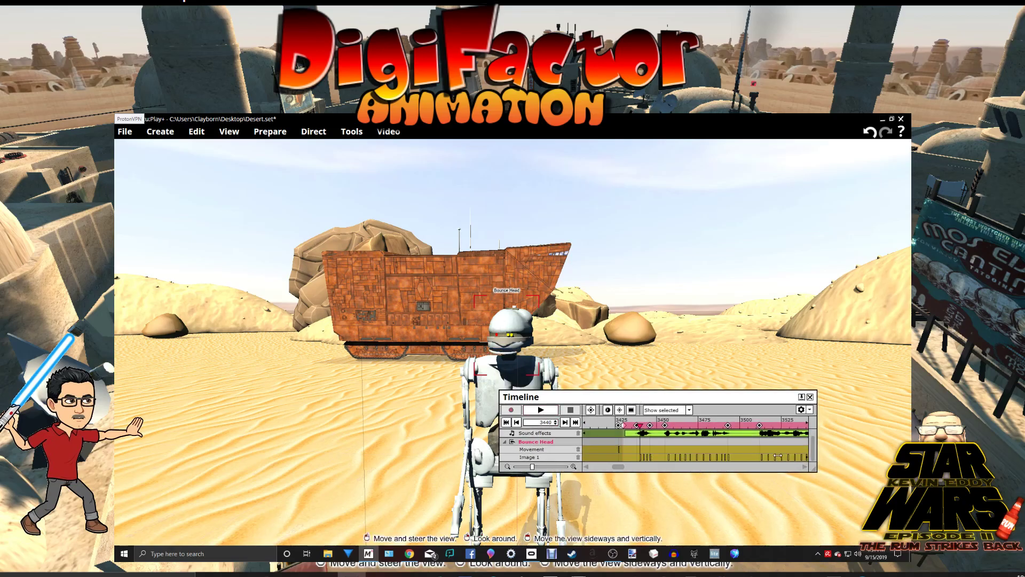
pyautogui.click(539, 409)
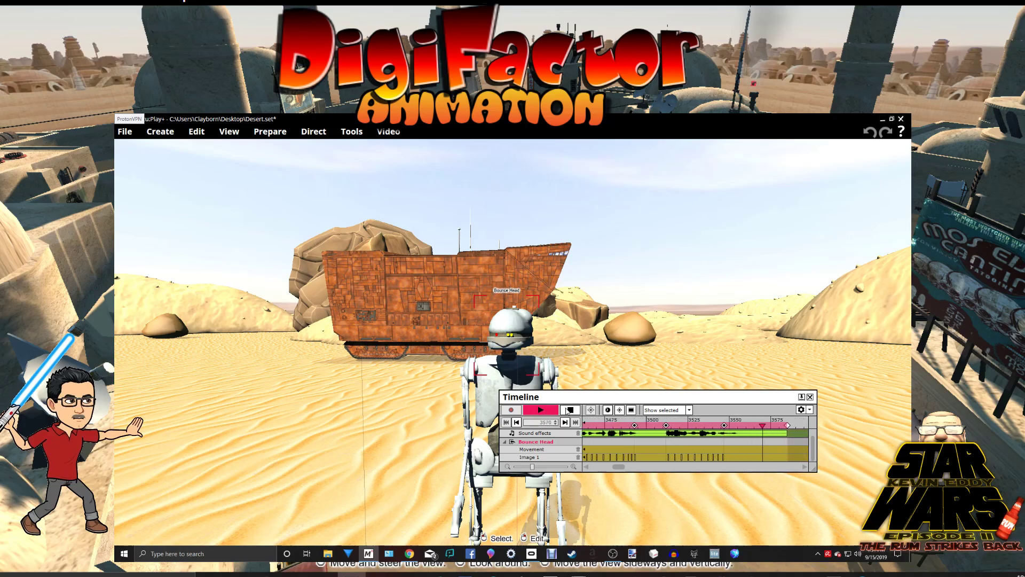
pyautogui.click(569, 410)
# - Replay the head's flashing lights from frame 3440 in a close side view, and inspect the droid from its other side
pyautogui.moveTo(619, 467); pyautogui.dragTo(619, 467)
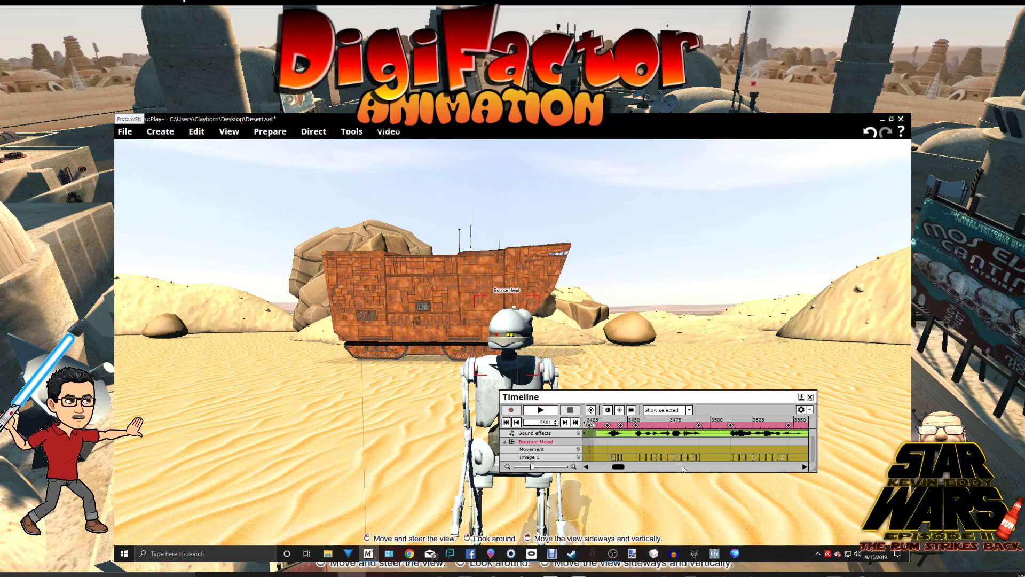
pyautogui.moveTo(675, 367); pyautogui.dragTo(732, 321)
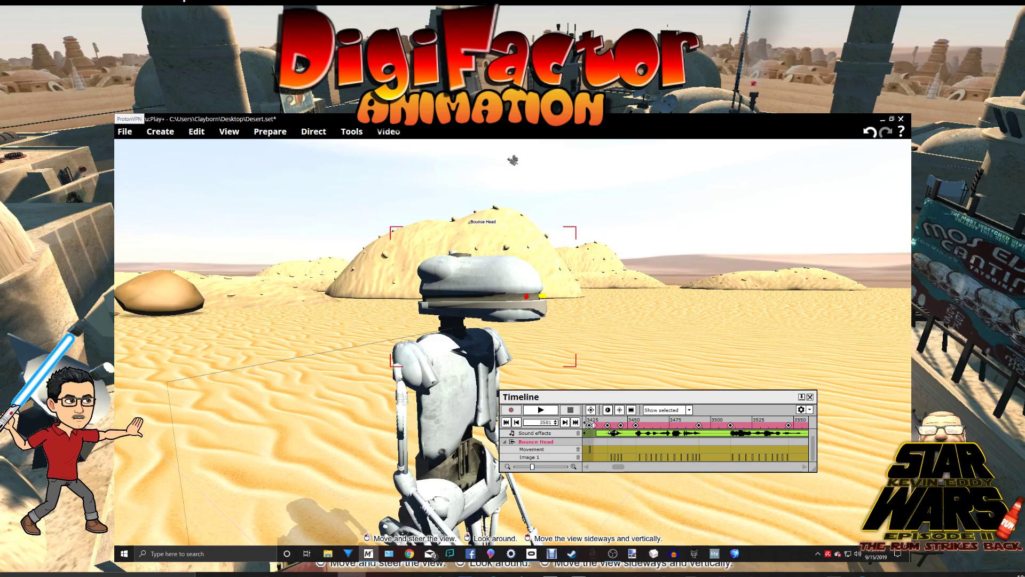
pyautogui.click(612, 432)
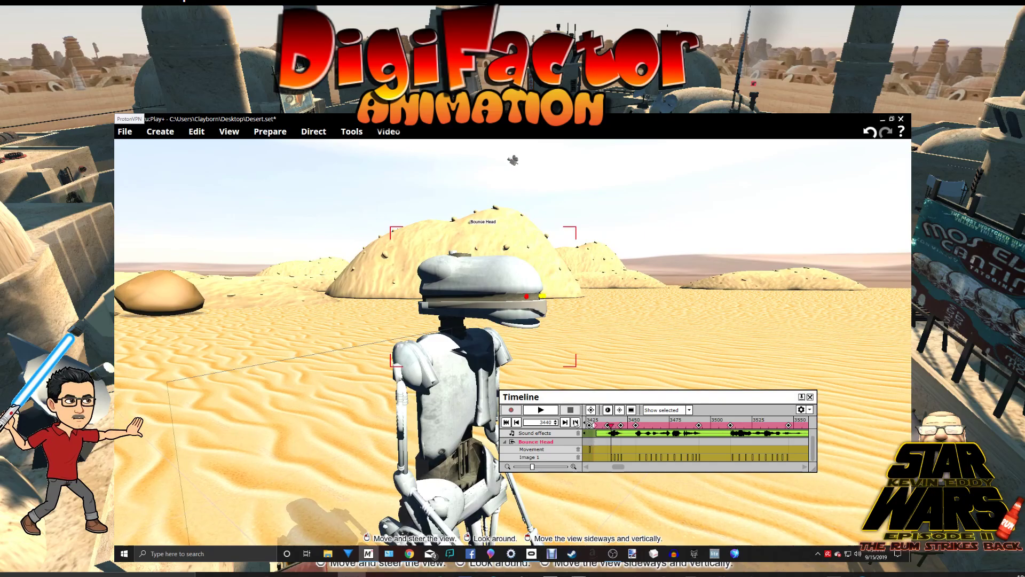
pyautogui.click(542, 410)
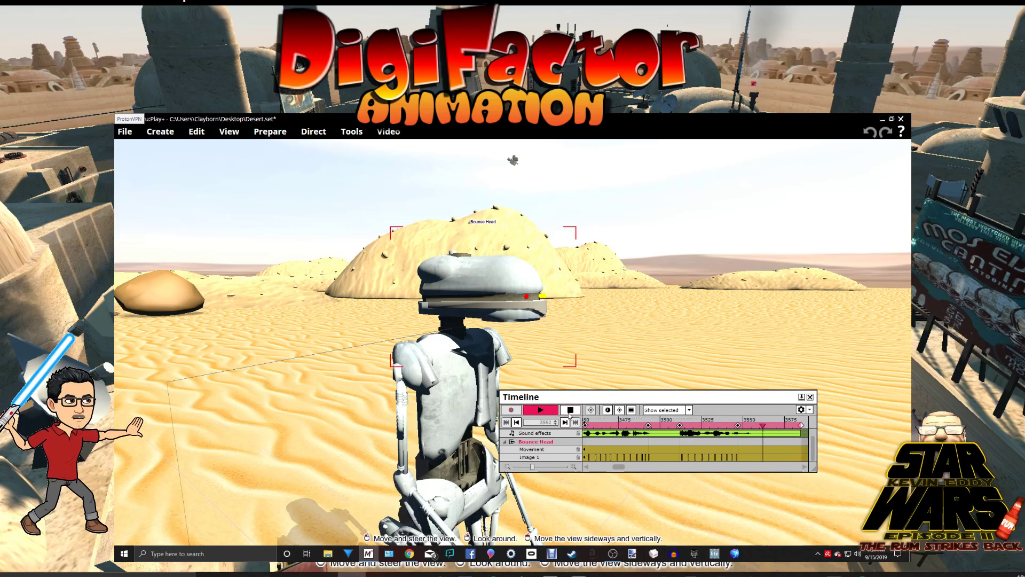
pyautogui.click(570, 410)
pyautogui.moveTo(694, 375); pyautogui.dragTo(534, 398, button='right')
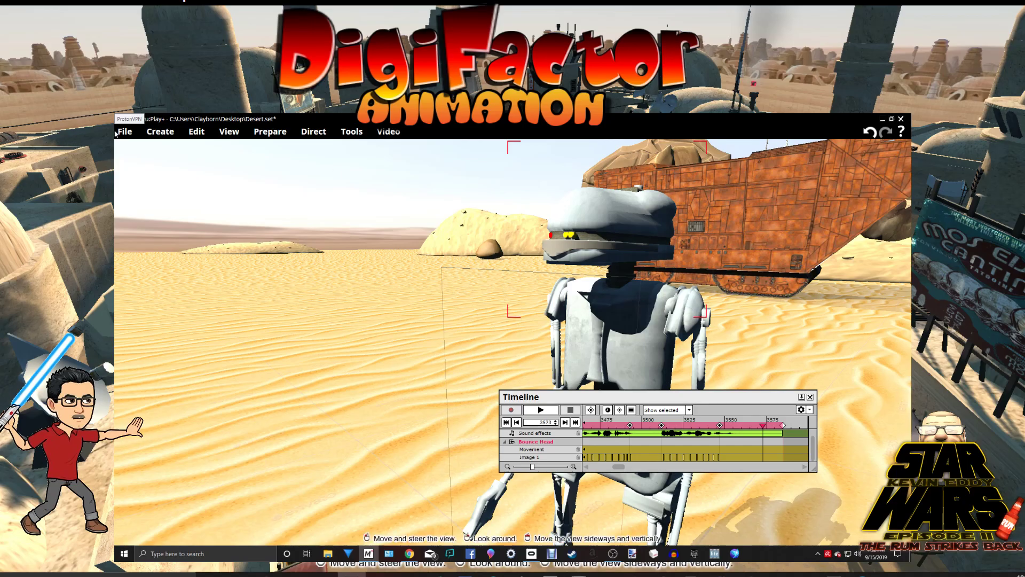
pyautogui.click(161, 131)
pyautogui.click(148, 260)
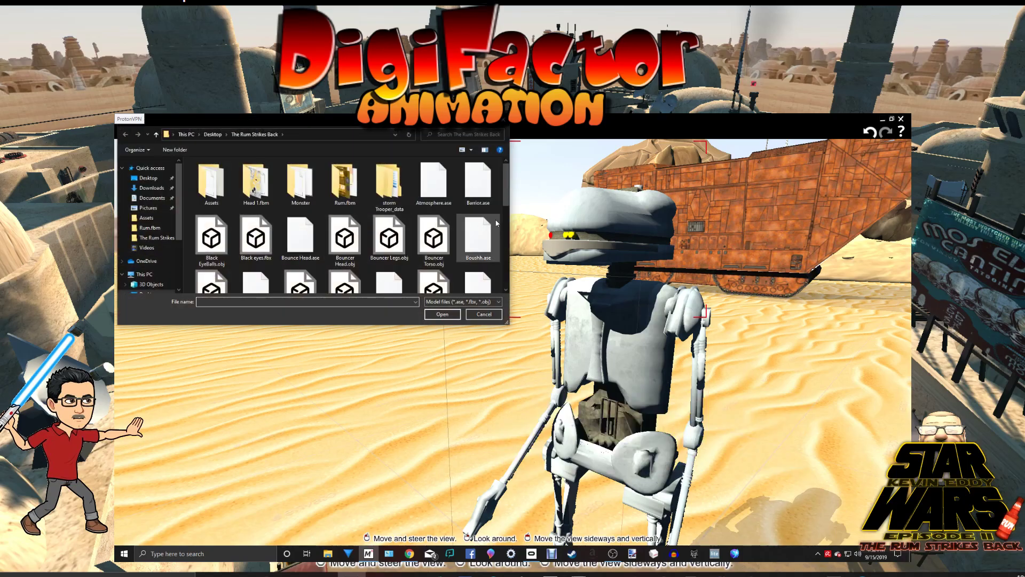
pyautogui.click(485, 315)
# - Choose Bounce Head.ase from The Rum Strikes Back folder as the model to import
pyautogui.moveTo(454, 363); pyautogui.dragTo(370, 415)
pyautogui.click(160, 132)
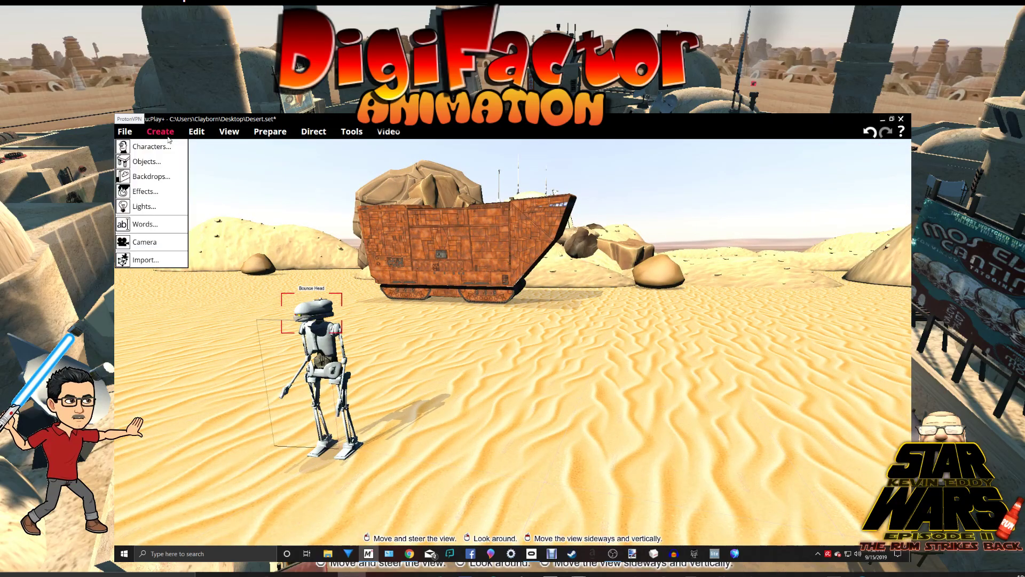
pyautogui.click(144, 258)
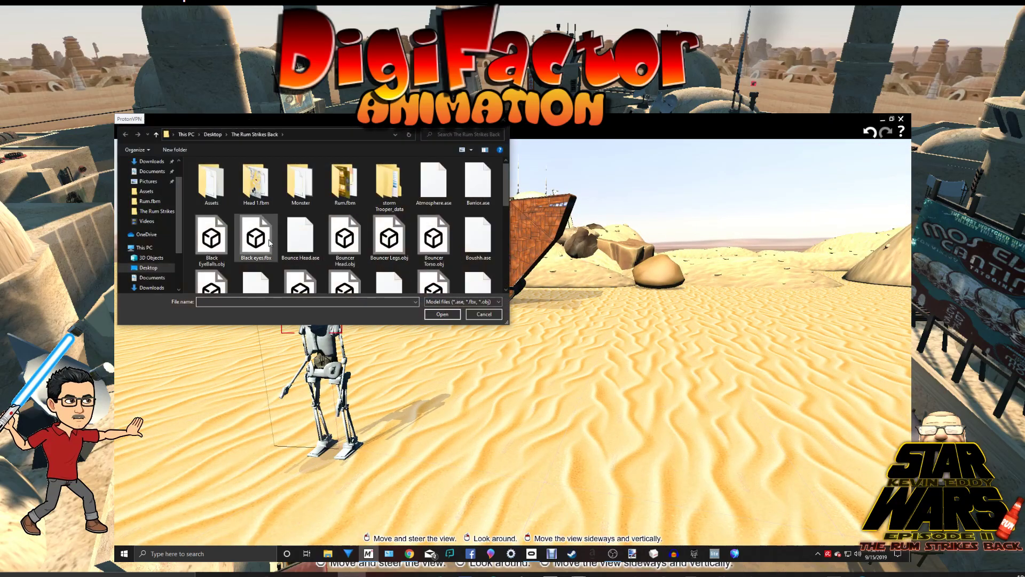
pyautogui.click(300, 238)
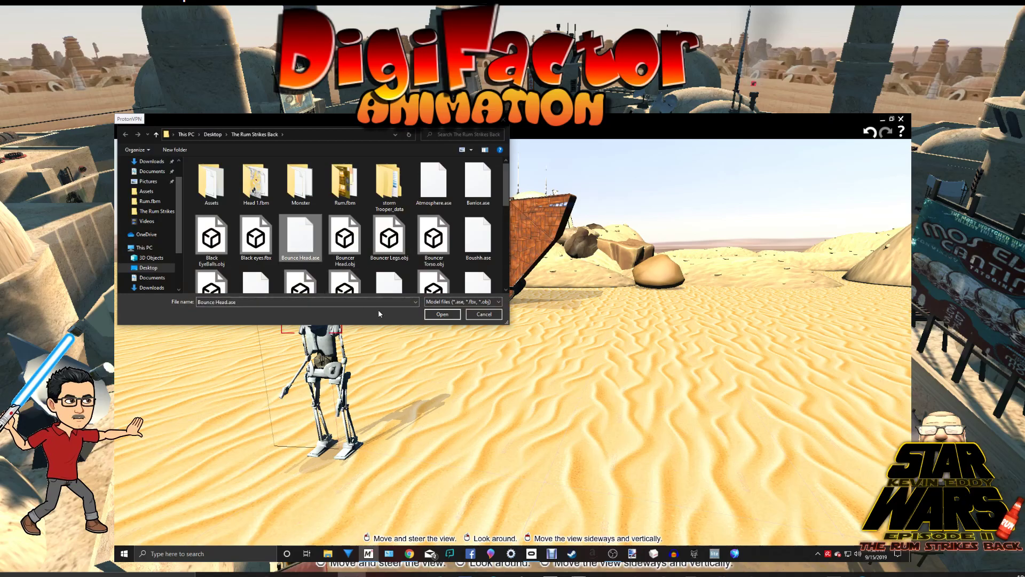
pyautogui.click(439, 314)
# - Import the head model with alpha mapped to Opacity and opacity mask and Double sided facing
pyautogui.moveTo(508, 303); pyautogui.dragTo(554, 247)
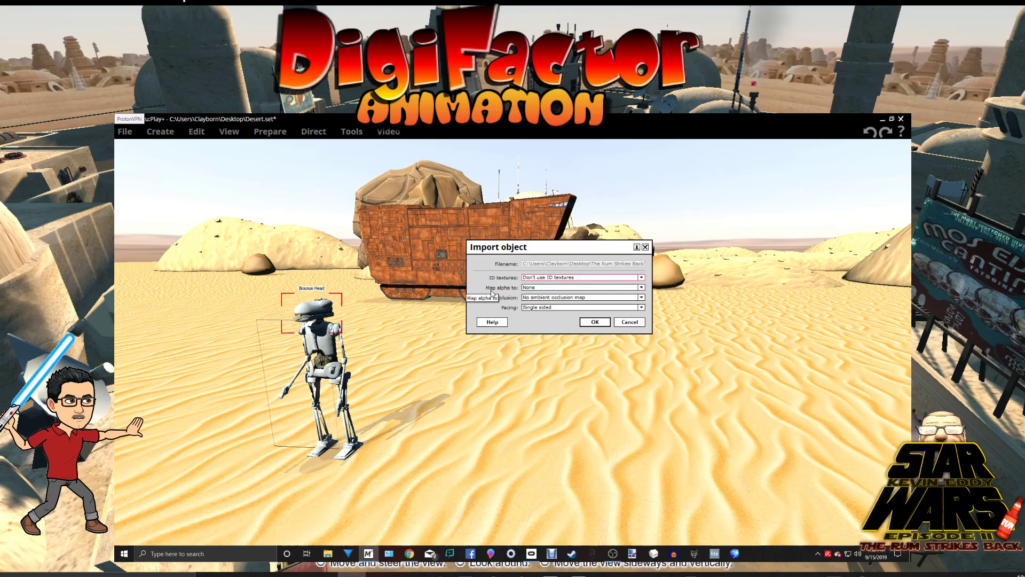
pyautogui.click(537, 289)
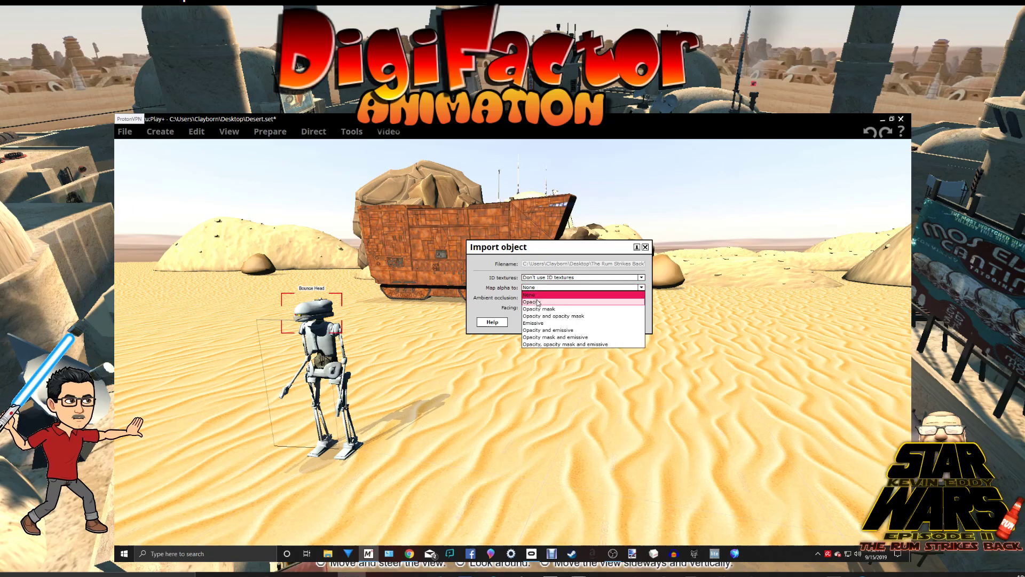
pyautogui.click(575, 316)
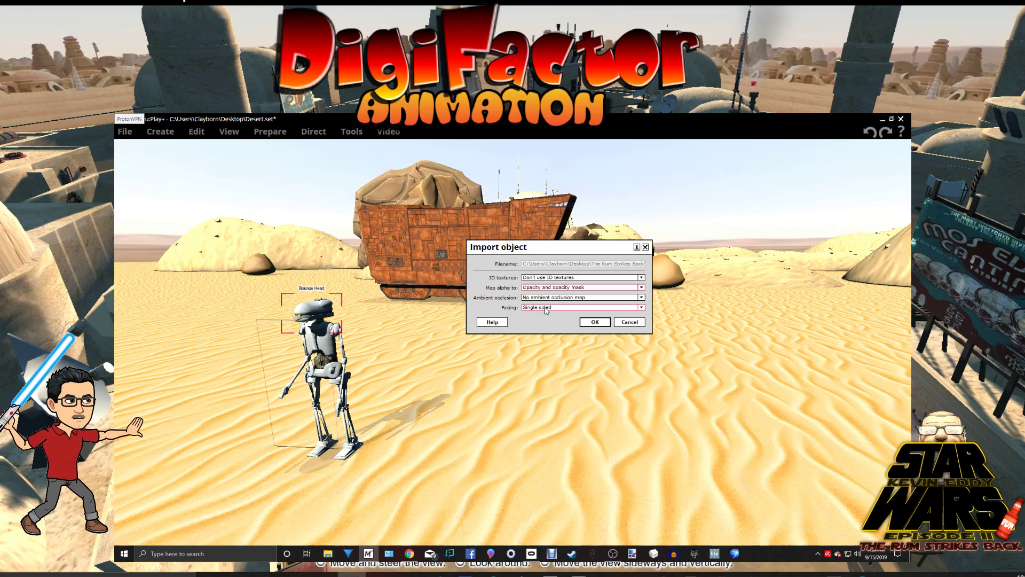
pyautogui.click(546, 308)
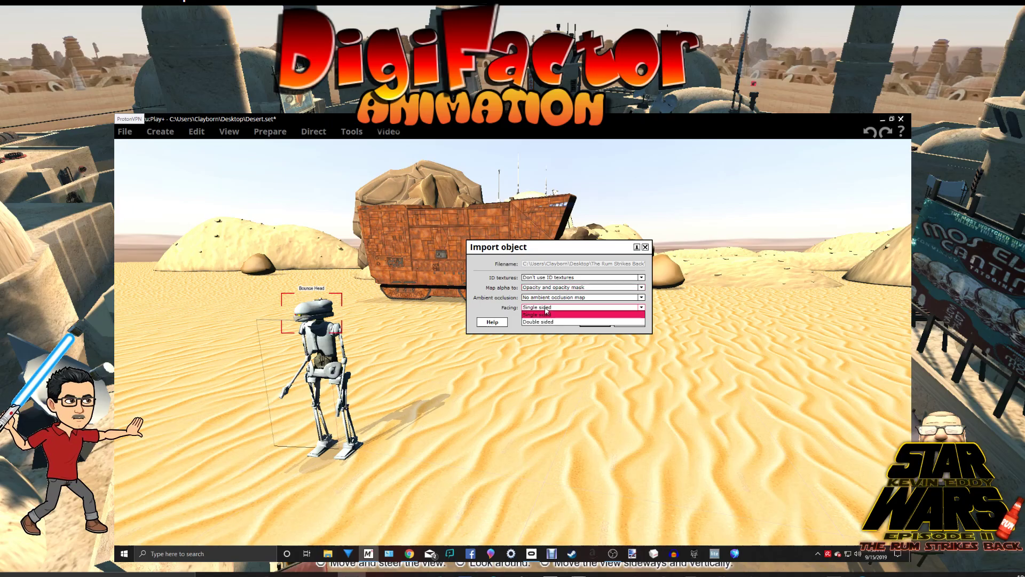
pyautogui.click(550, 322)
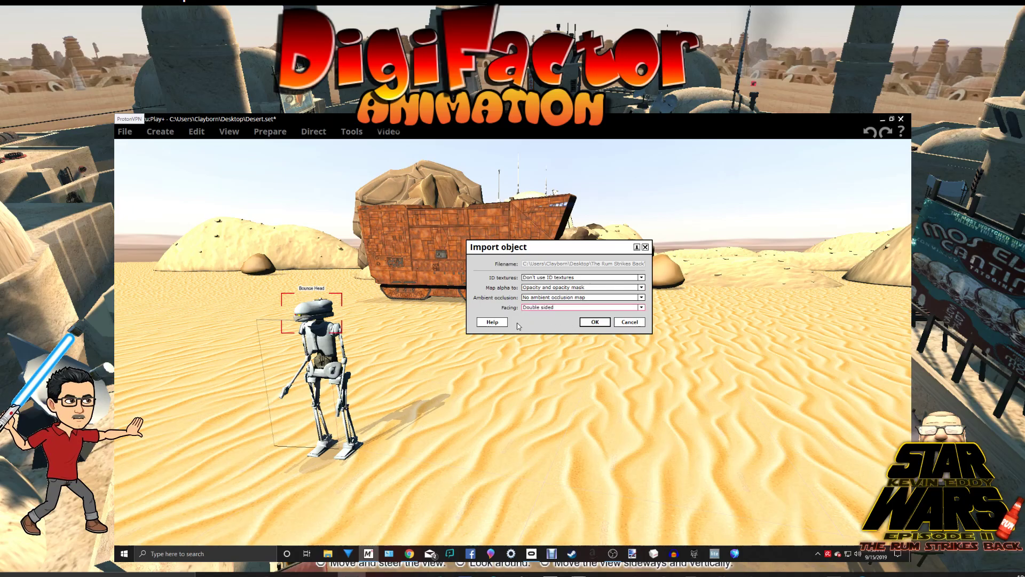
pyautogui.click(586, 323)
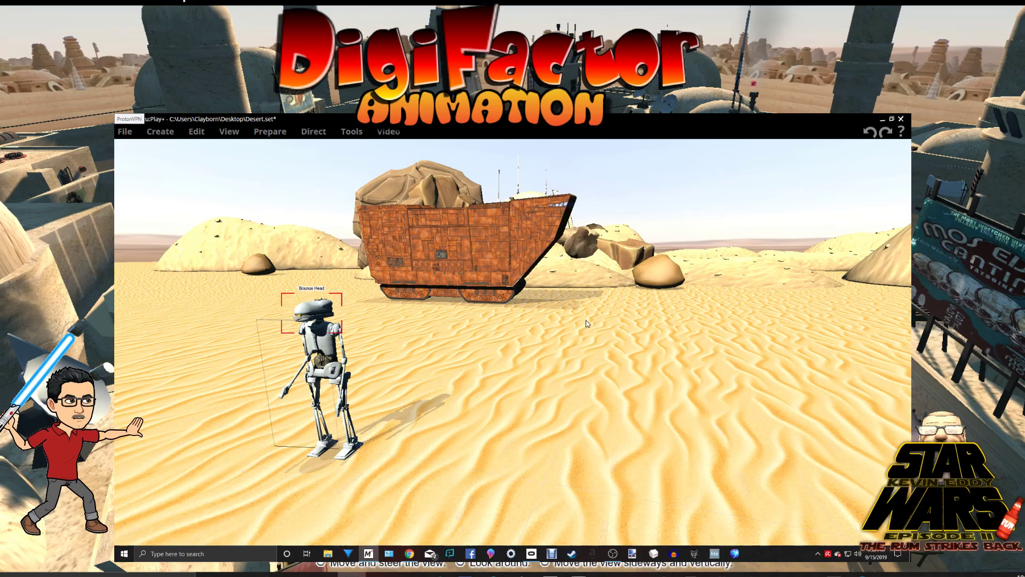
# - Show the Physics settings in the properties of the imported Bounce Head model, then close them
pyautogui.scroll(5, 574, 398)
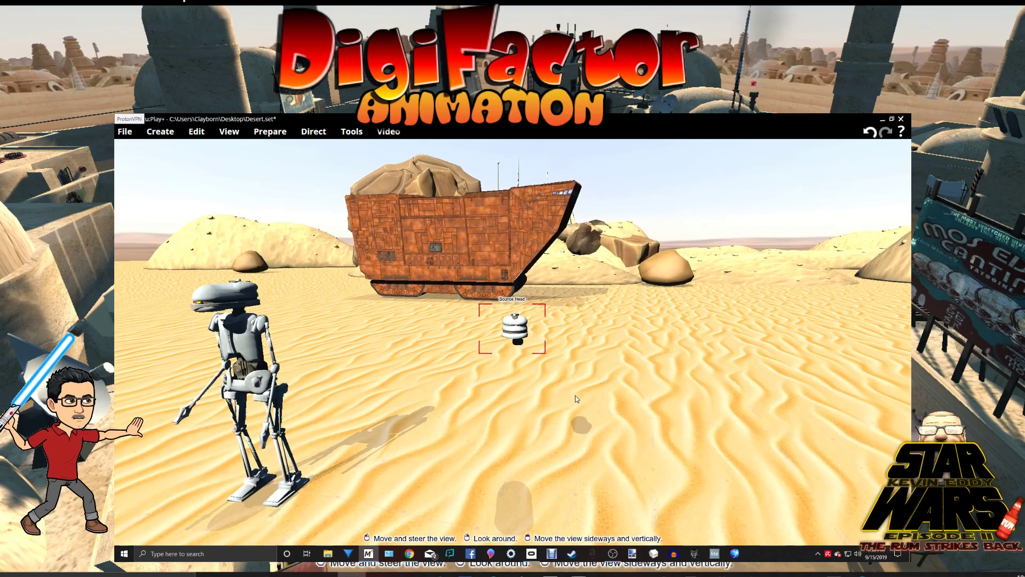
pyautogui.rightClick(513, 329)
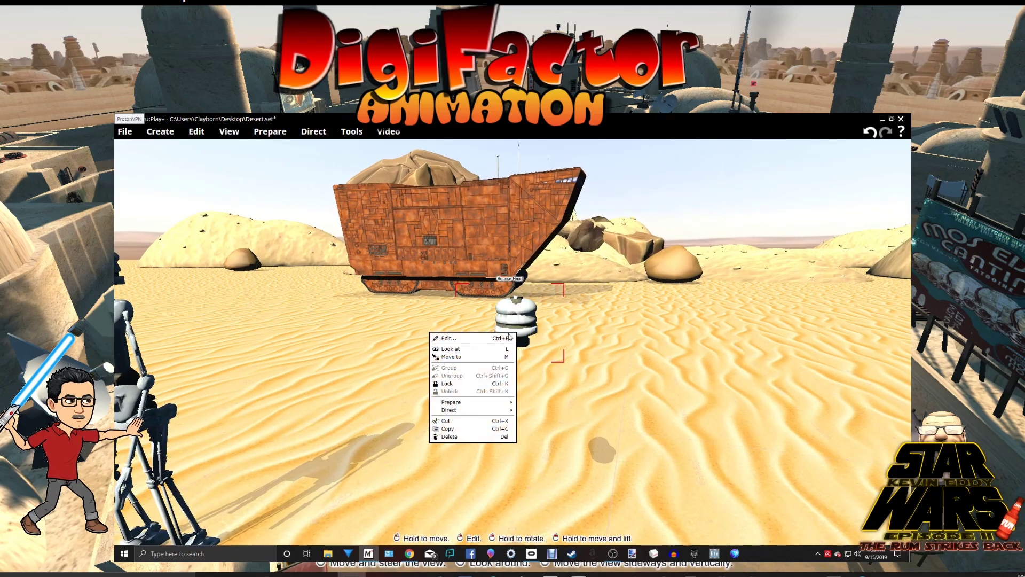
pyautogui.click(507, 338)
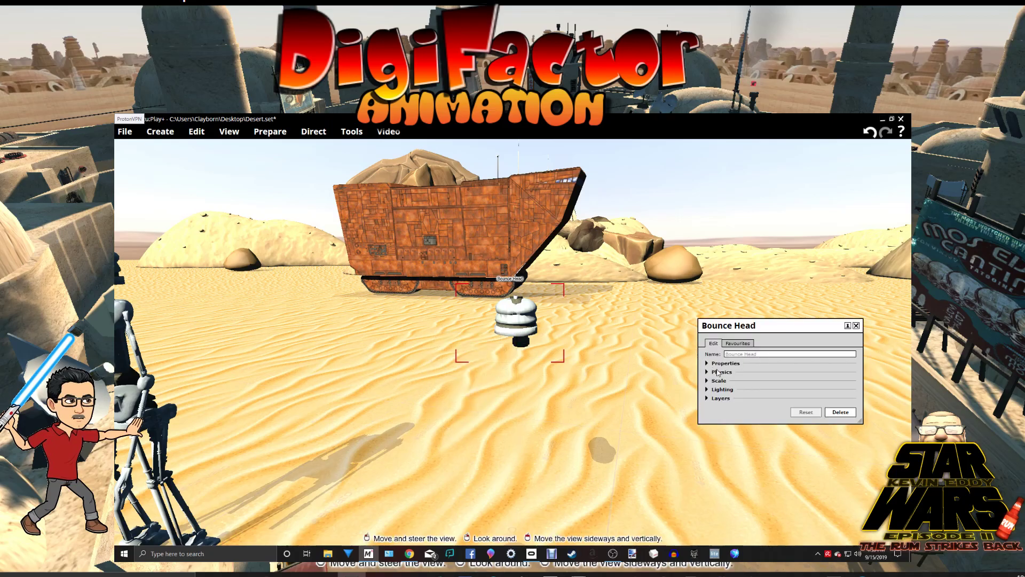
pyautogui.click(718, 372)
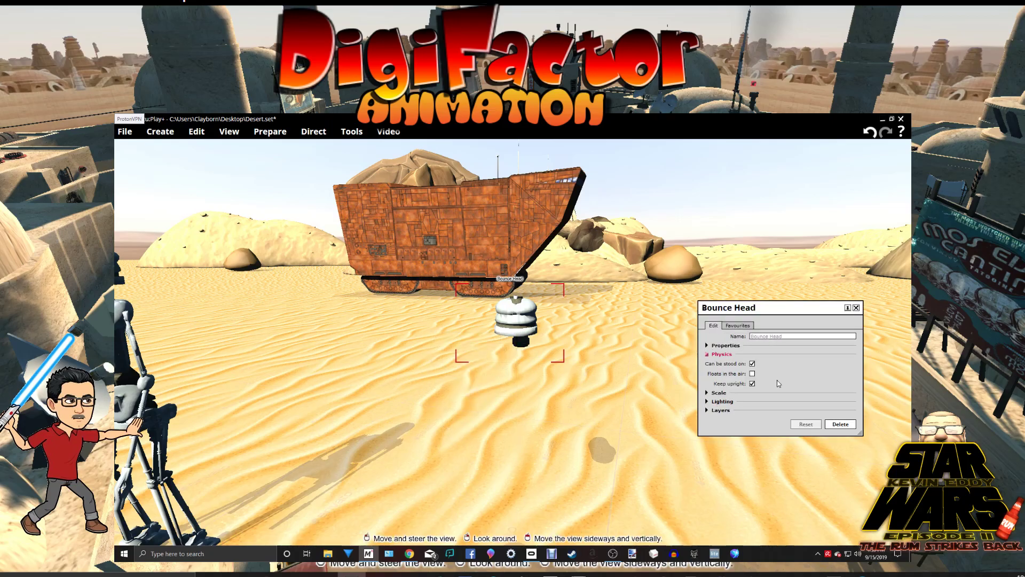
pyautogui.click(856, 308)
# - Turn the imported head to face the same way as the droid's head and compare the two
pyautogui.moveTo(509, 319); pyautogui.dragTo(491, 329, button='right')
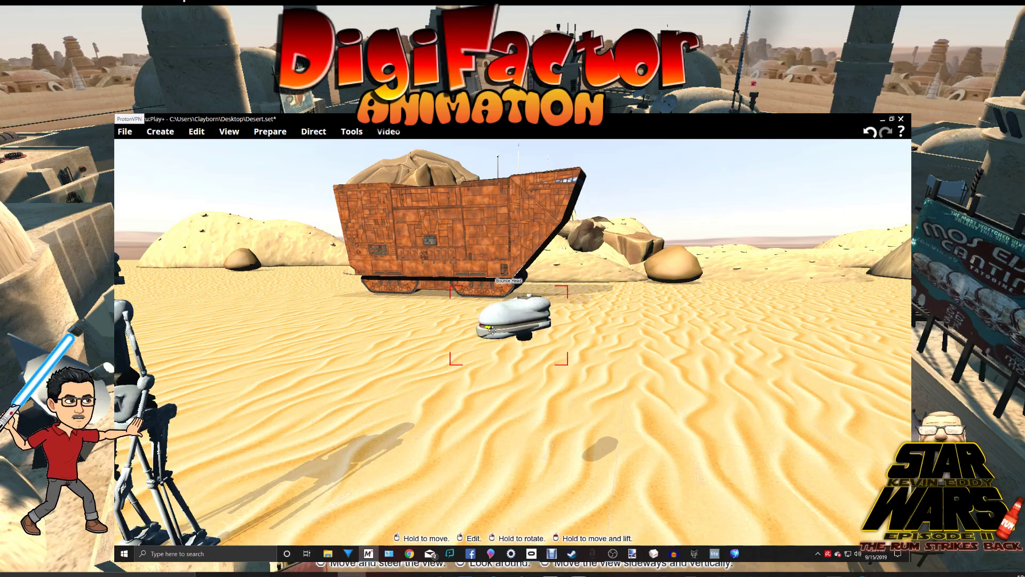
pyautogui.moveTo(508, 373); pyautogui.dragTo(506, 400)
pyautogui.moveTo(243, 337); pyautogui.dragTo(236, 342, button='right')
pyautogui.click(332, 352)
pyautogui.moveTo(317, 356); pyautogui.dragTo(269, 289)
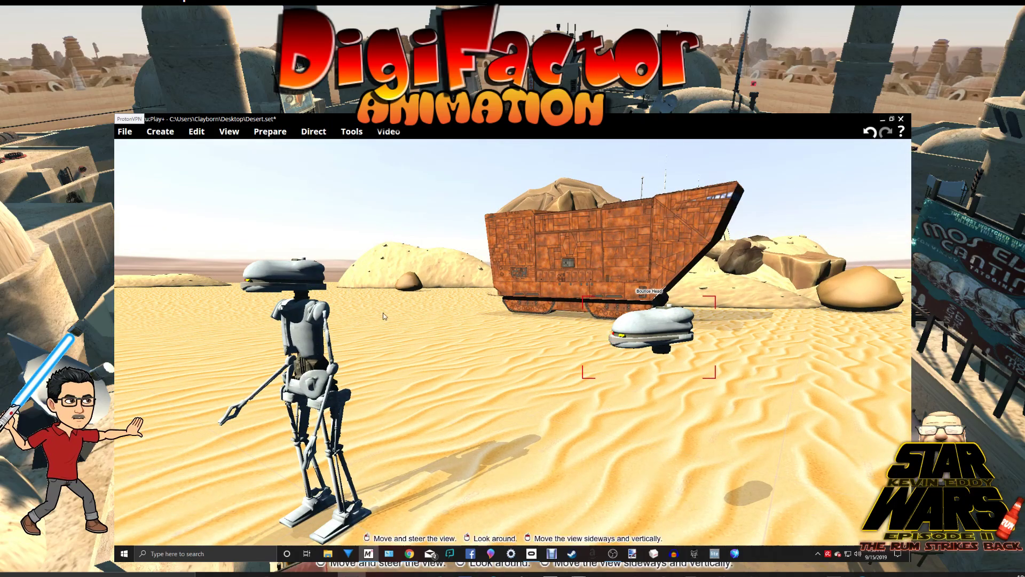
pyautogui.moveTo(580, 350); pyautogui.dragTo(732, 357, button='right')
pyautogui.moveTo(511, 368); pyautogui.dragTo(511, 454)
# - Import the Bounce Head model a second time with alpha mapped to None
pyautogui.click(197, 137)
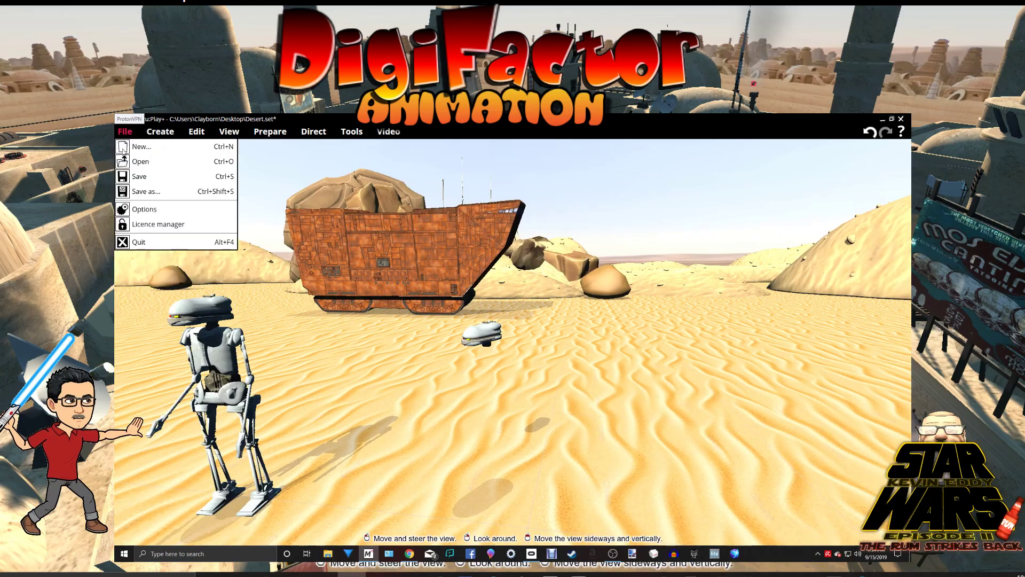
pyautogui.moveTo(202, 133)
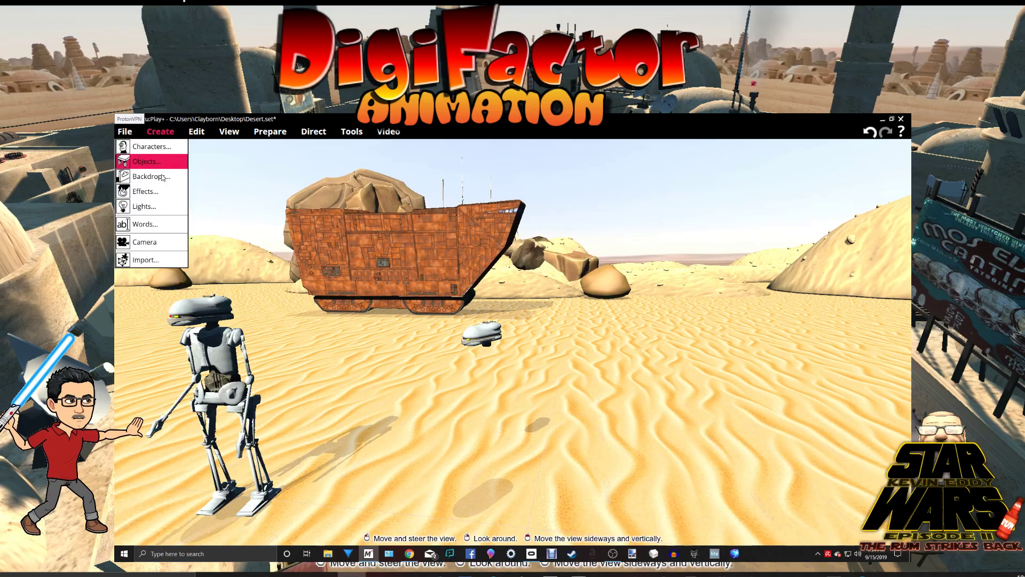
pyautogui.click(150, 259)
pyautogui.click(306, 246)
pyautogui.click(449, 315)
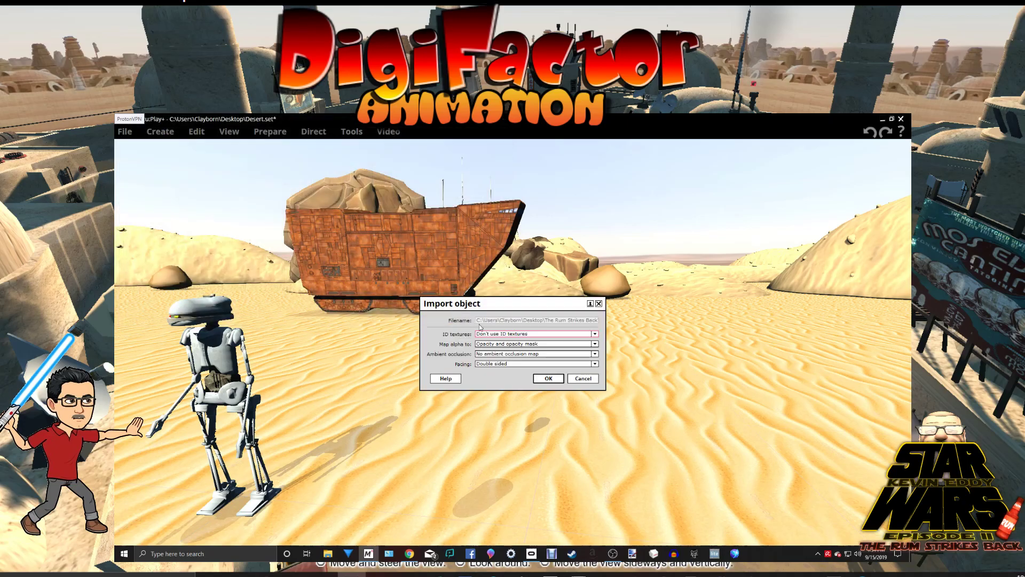
pyautogui.click(507, 343)
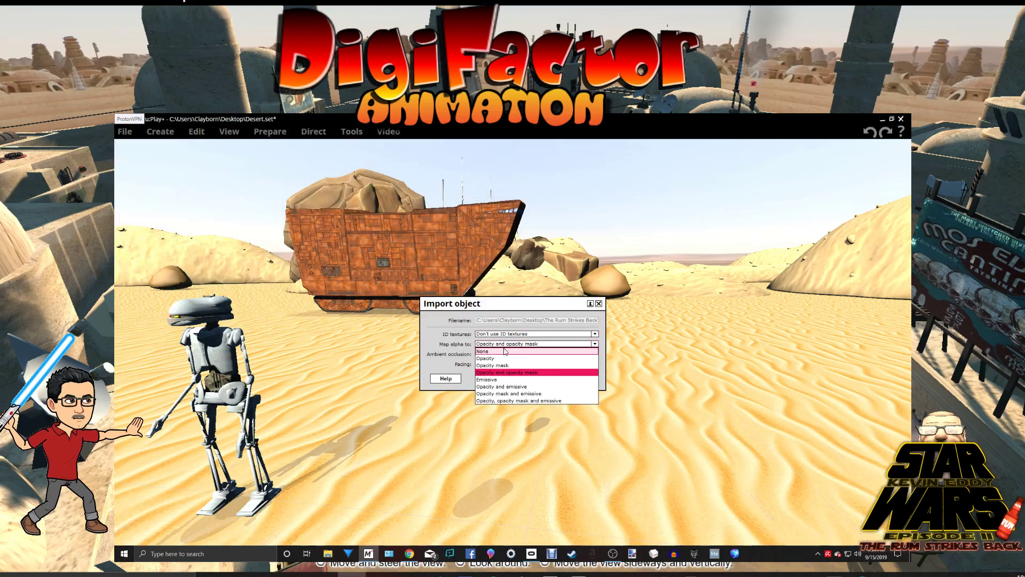
pyautogui.click(505, 351)
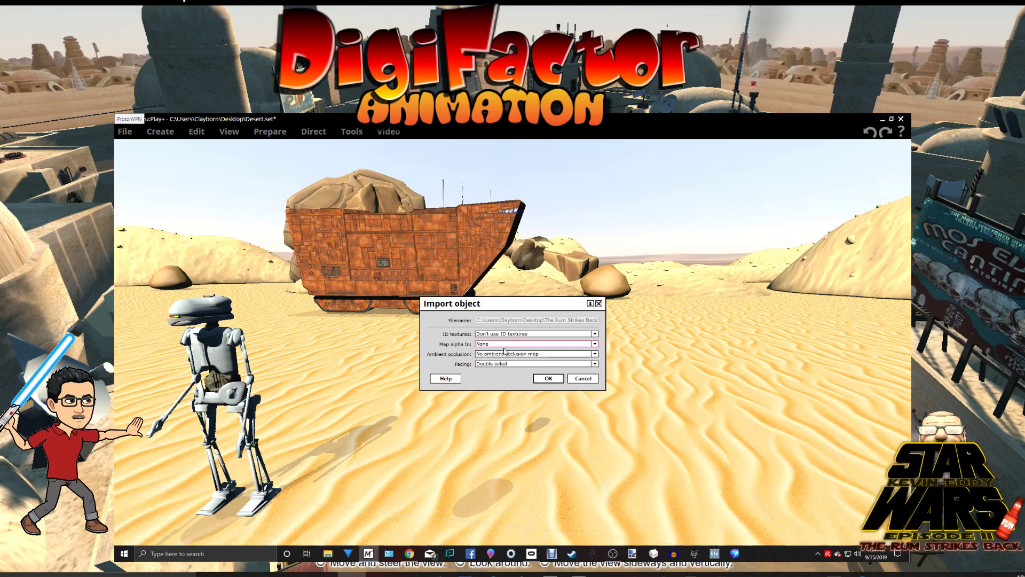
pyautogui.moveTo(501, 298); pyautogui.dragTo(661, 215)
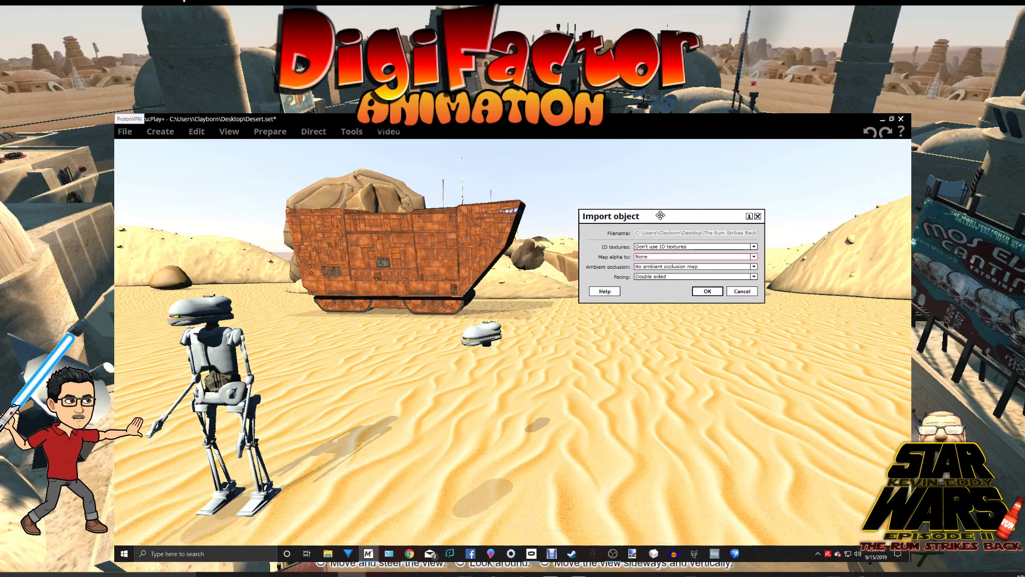
pyautogui.click(706, 292)
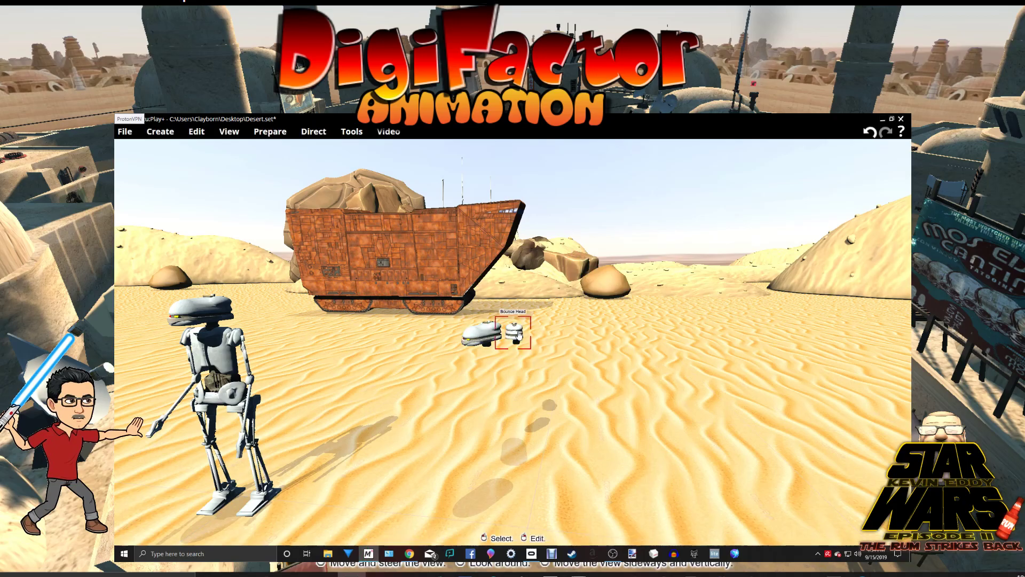
# - Show the Physics settings of the second imported head and close its properties
pyautogui.rightClick(515, 335)
pyautogui.click(514, 344)
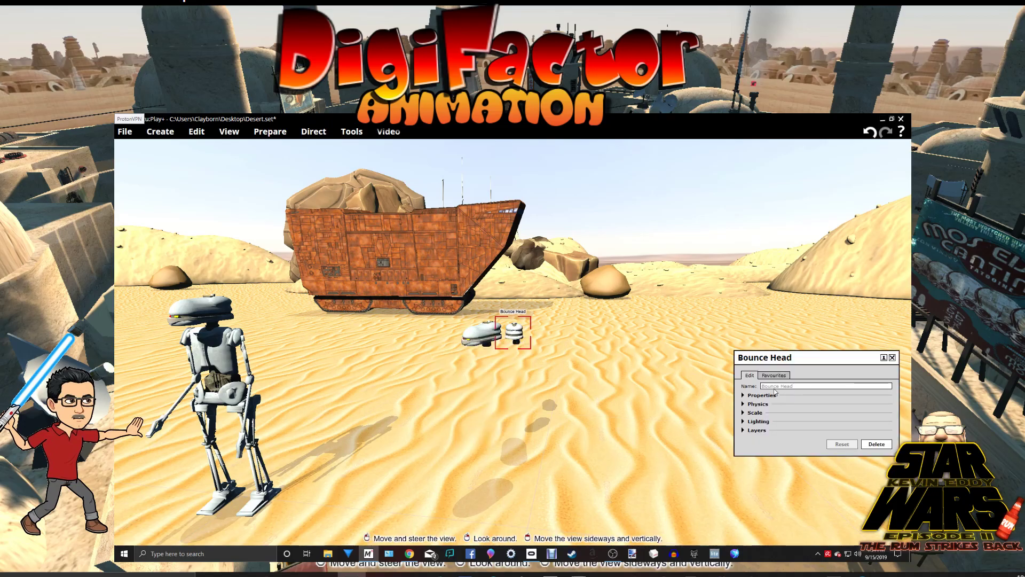
pyautogui.click(757, 403)
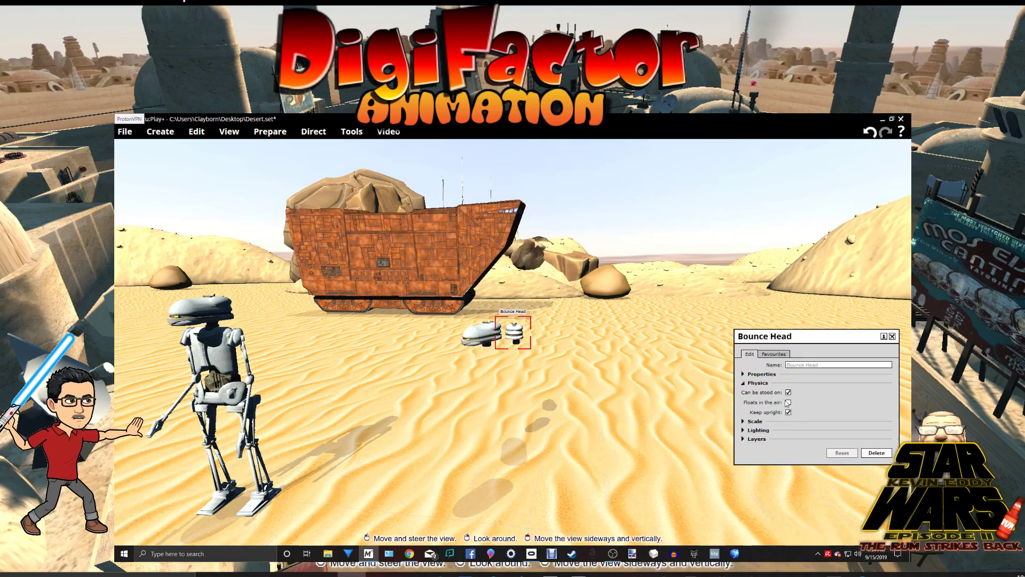
pyautogui.click(892, 336)
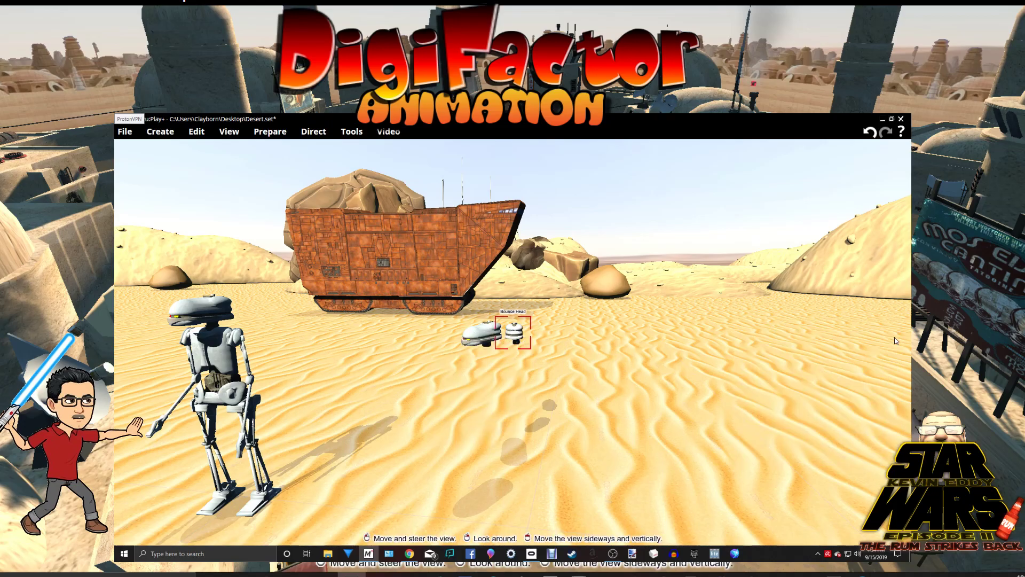
# - Move the second imported head away from the first, turn it, and compare both heads up close
pyautogui.moveTo(521, 343); pyautogui.dragTo(577, 352)
pyautogui.moveTo(571, 339); pyautogui.dragTo(572, 326, button='right')
pyautogui.moveTo(577, 362); pyautogui.dragTo(399, 276)
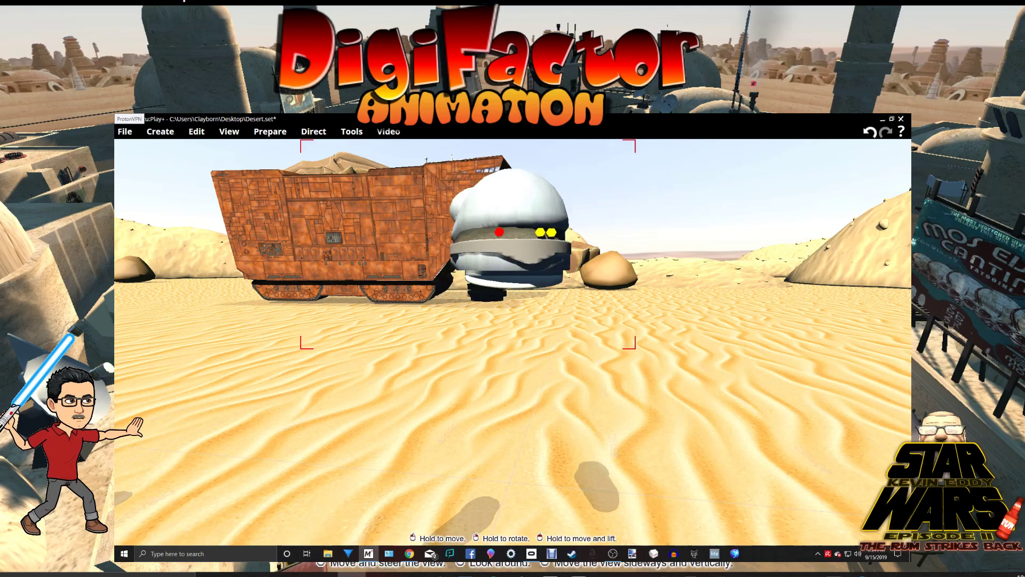
pyautogui.moveTo(347, 395); pyautogui.dragTo(310, 395)
pyautogui.moveTo(392, 408); pyautogui.dragTo(441, 378)
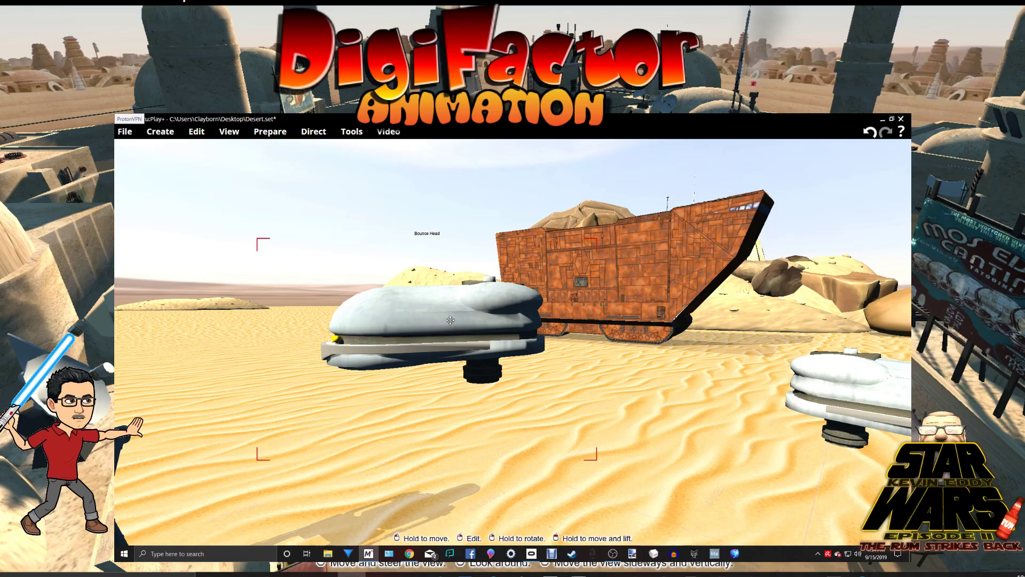
# - Delete both imported Bounce Head models from the desert scene
pyautogui.rightClick(370, 329)
pyautogui.moveTo(418, 407)
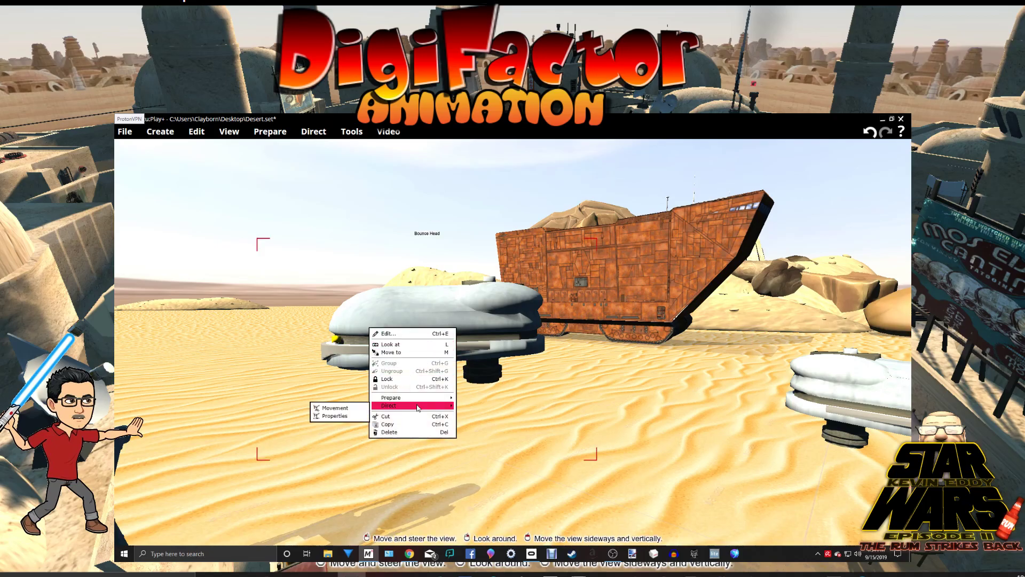
pyautogui.click(415, 432)
pyautogui.moveTo(466, 431)
pyautogui.mouseDown()
pyautogui.moveTo(513, 425)
pyautogui.moveTo(465, 432)
pyautogui.mouseUp()
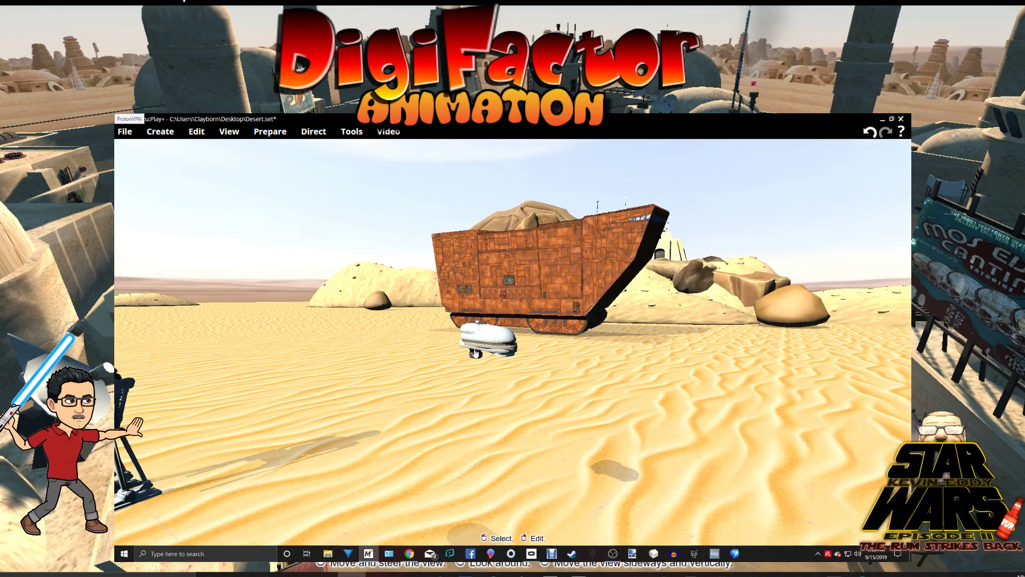
pyautogui.rightClick(480, 347)
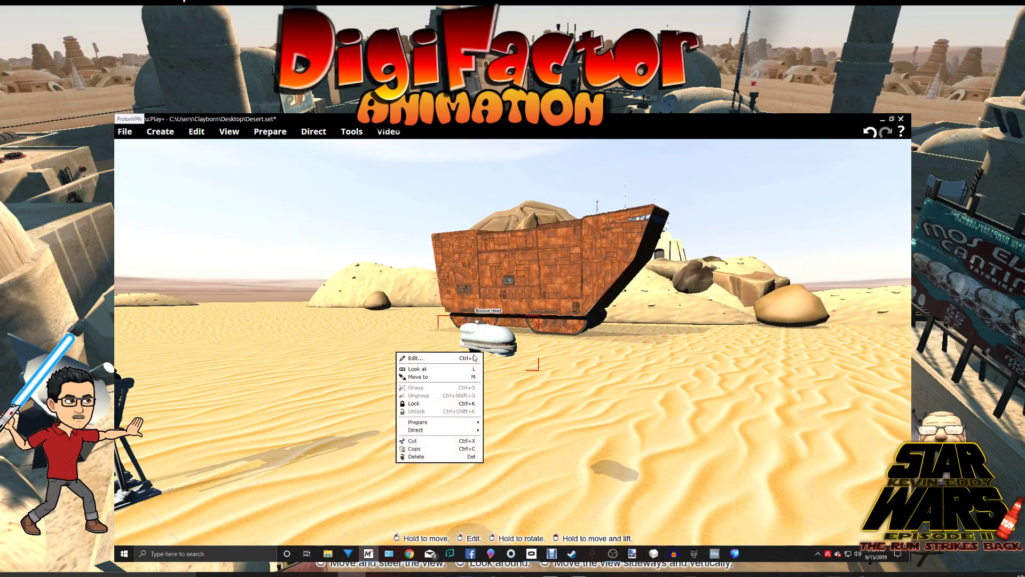
pyautogui.click(452, 458)
# - Start directing the movement of the droid's own Bounce Head, with the timeline shown
pyautogui.moveTo(566, 434); pyautogui.dragTo(552, 411)
pyautogui.moveTo(619, 319); pyautogui.dragTo(616, 332, button='right')
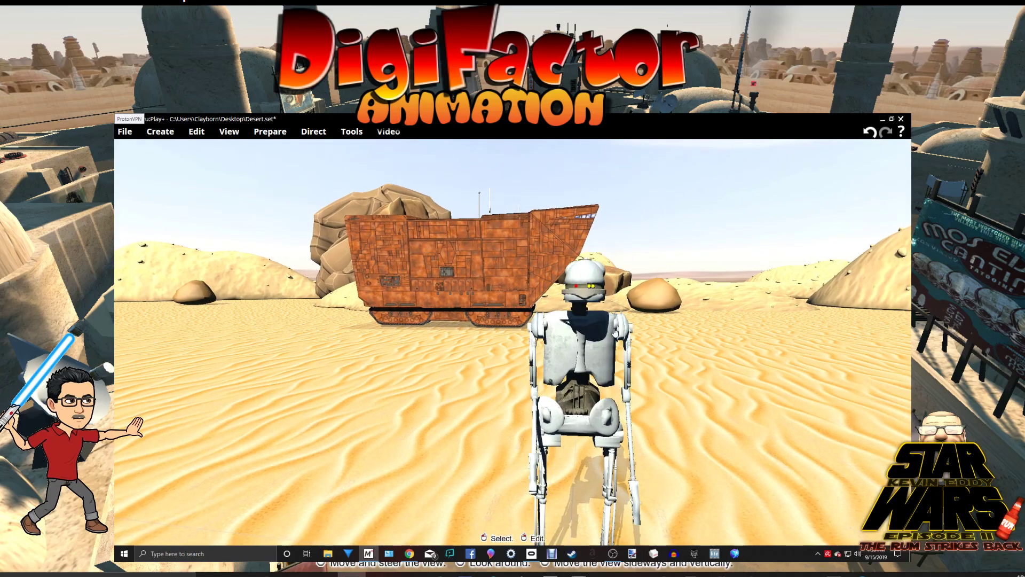
pyautogui.moveTo(651, 387)
pyautogui.mouseDown()
pyautogui.moveTo(671, 369)
pyautogui.moveTo(665, 375)
pyautogui.mouseUp()
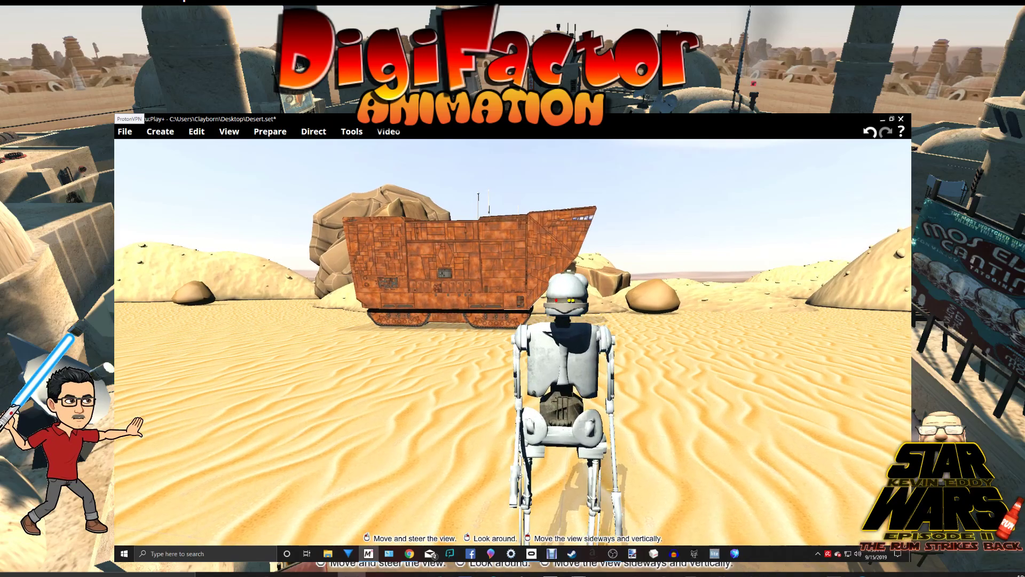
pyautogui.rightClick(573, 298)
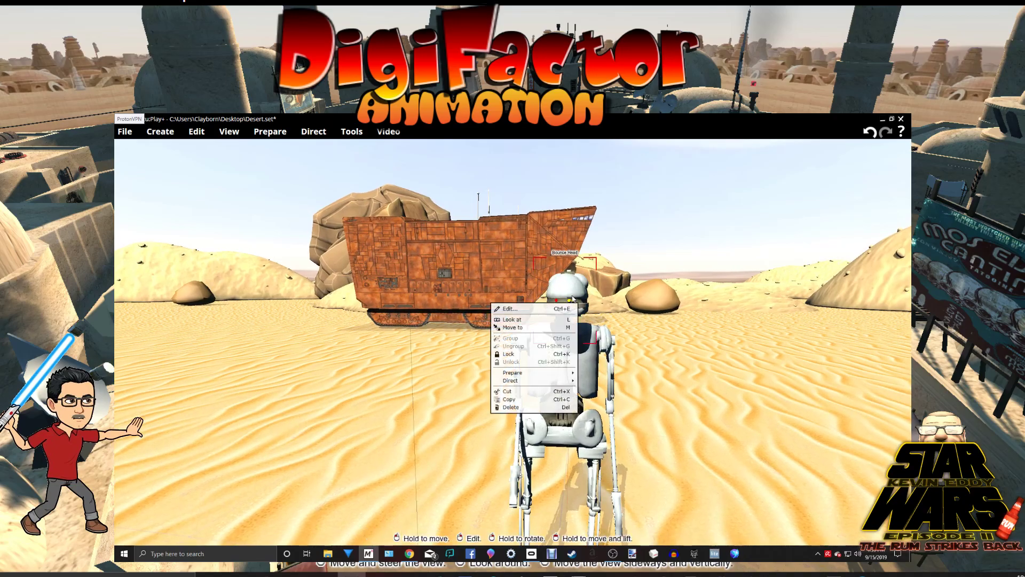
pyautogui.moveTo(542, 381)
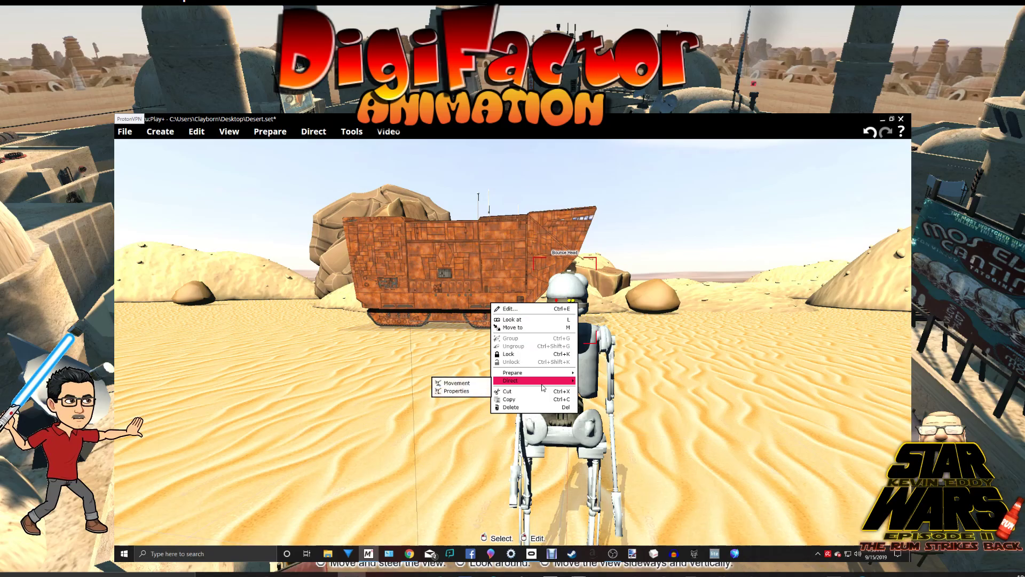
pyautogui.click(480, 383)
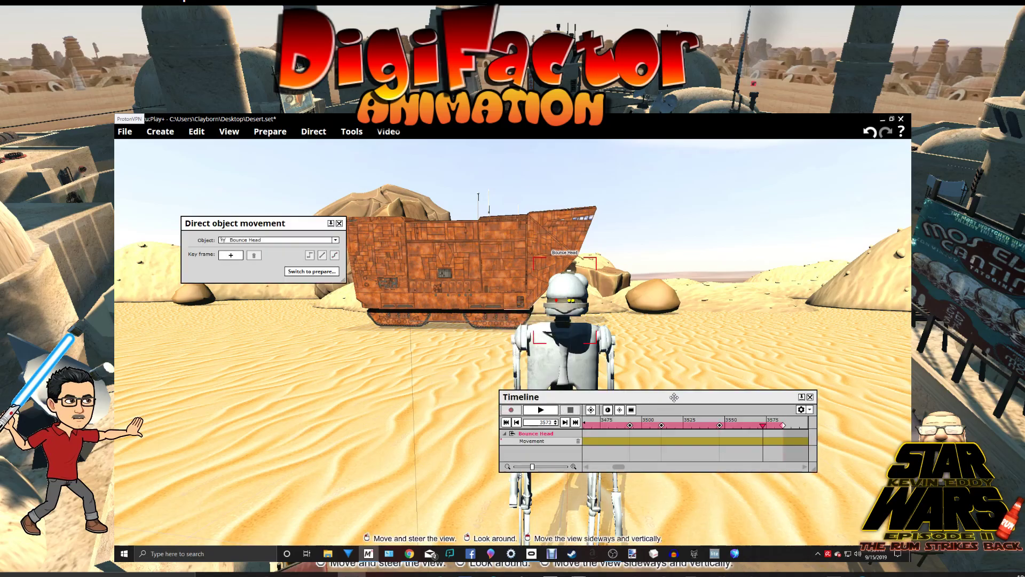
pyautogui.moveTo(679, 398); pyautogui.dragTo(689, 350)
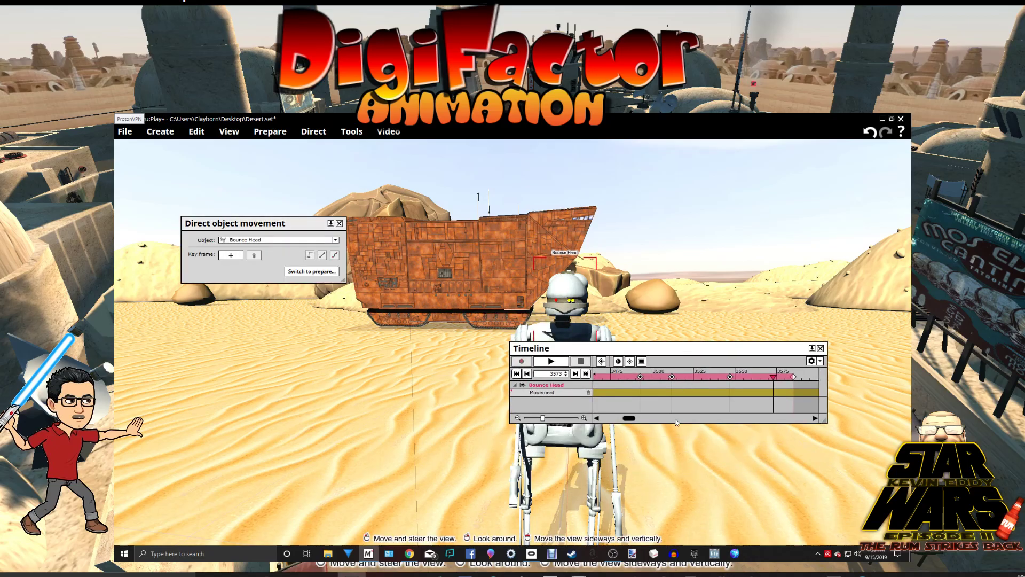
# - Add a movement key frame for the droid's head at frame 3432
pyautogui.scroll(3, 677, 421)
pyautogui.scroll(-2, 676, 421)
pyautogui.scroll(1, 677, 421)
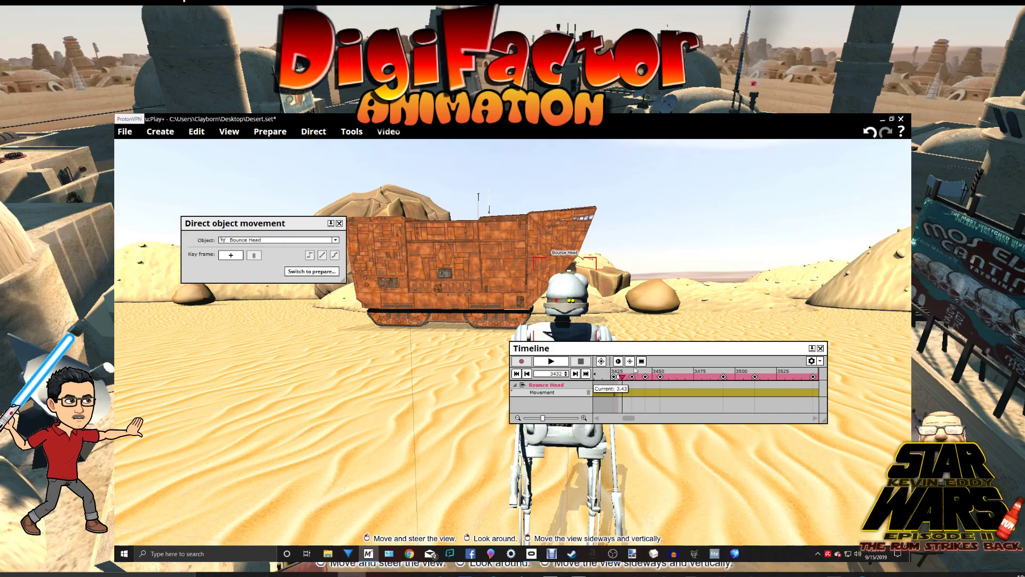
pyautogui.moveTo(645, 346); pyautogui.dragTo(290, 342)
pyautogui.moveTo(322, 446)
pyautogui.mouseDown()
pyautogui.moveTo(321, 473)
pyautogui.moveTo(291, 443)
pyautogui.moveTo(326, 444)
pyautogui.moveTo(318, 435)
pyautogui.mouseUp()
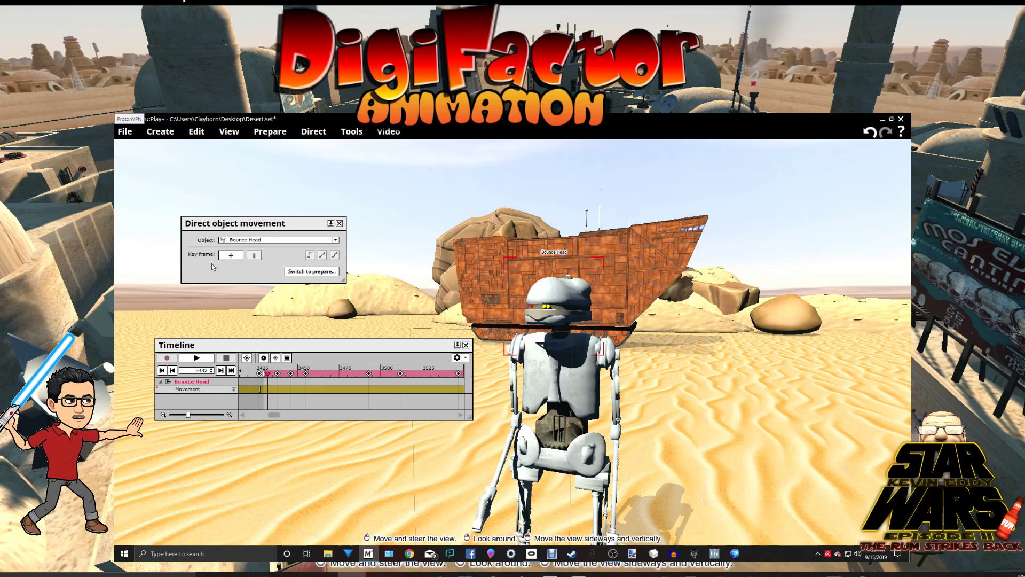
pyautogui.click(240, 256)
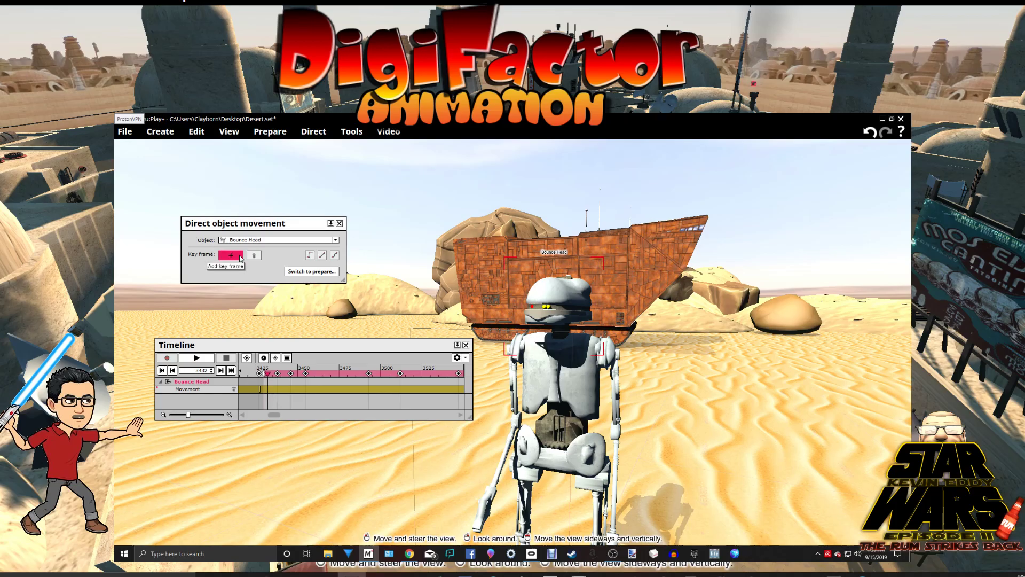
# - Add a movement key frame at frame 3463 and turn the head there to line up with the droid's body
pyautogui.moveTo(268, 372); pyautogui.dragTo(319, 373)
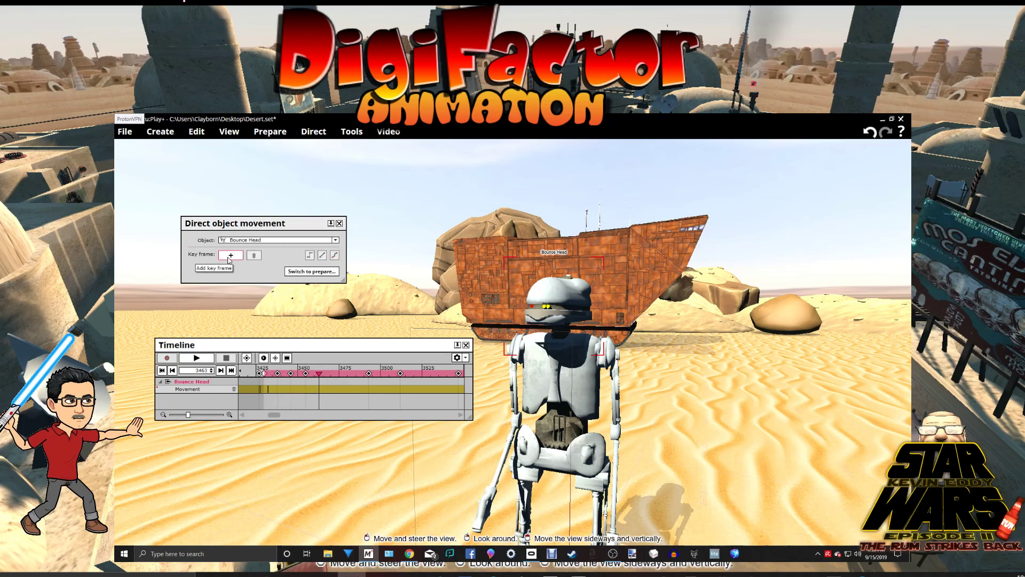
pyautogui.click(229, 257)
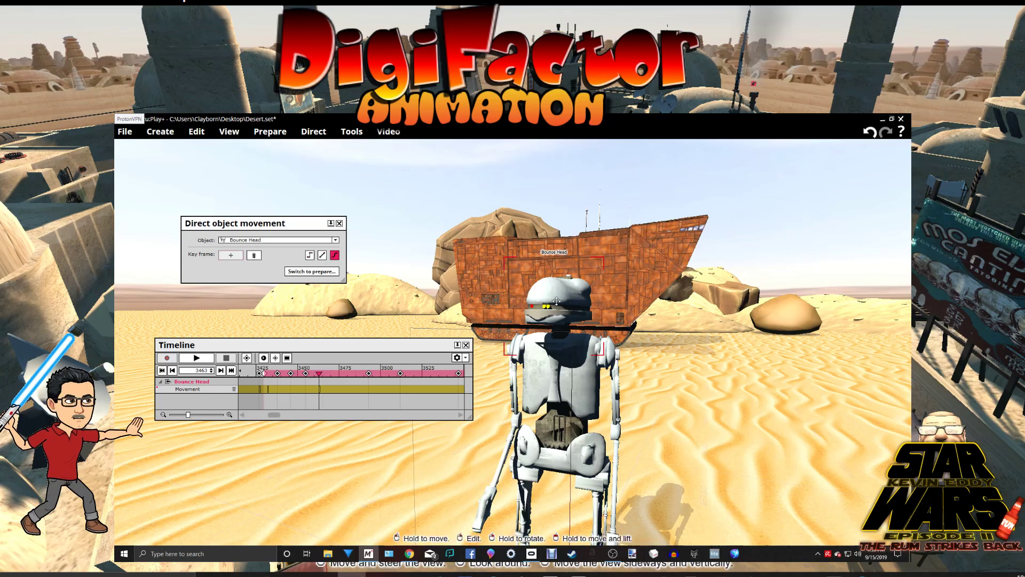
pyautogui.moveTo(557, 302); pyautogui.dragTo(568, 300, button='right')
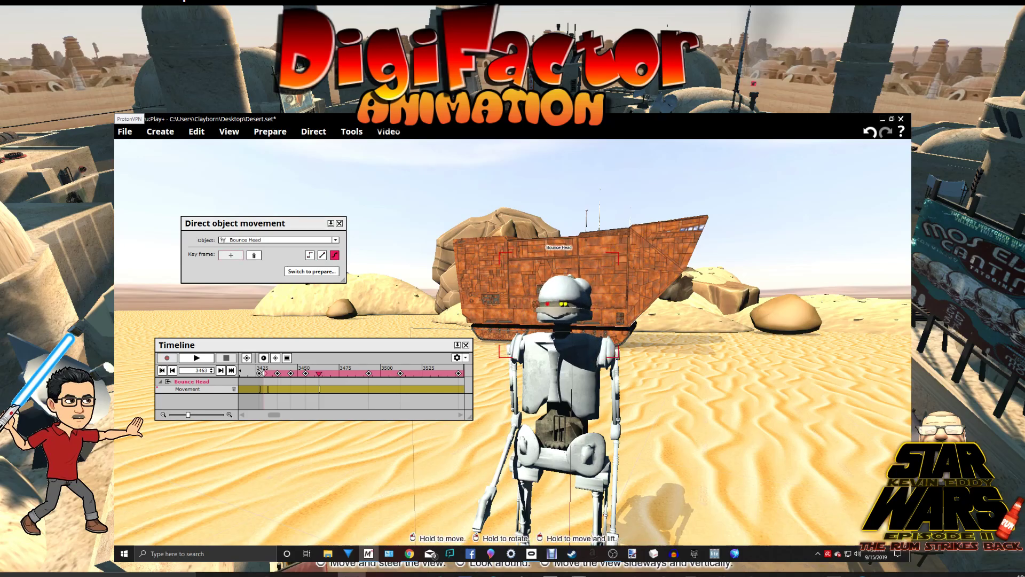
# - Add two hold key frames for the droid's head movement, at frames 3485 and 3490
pyautogui.moveTo(320, 375); pyautogui.dragTo(351, 380)
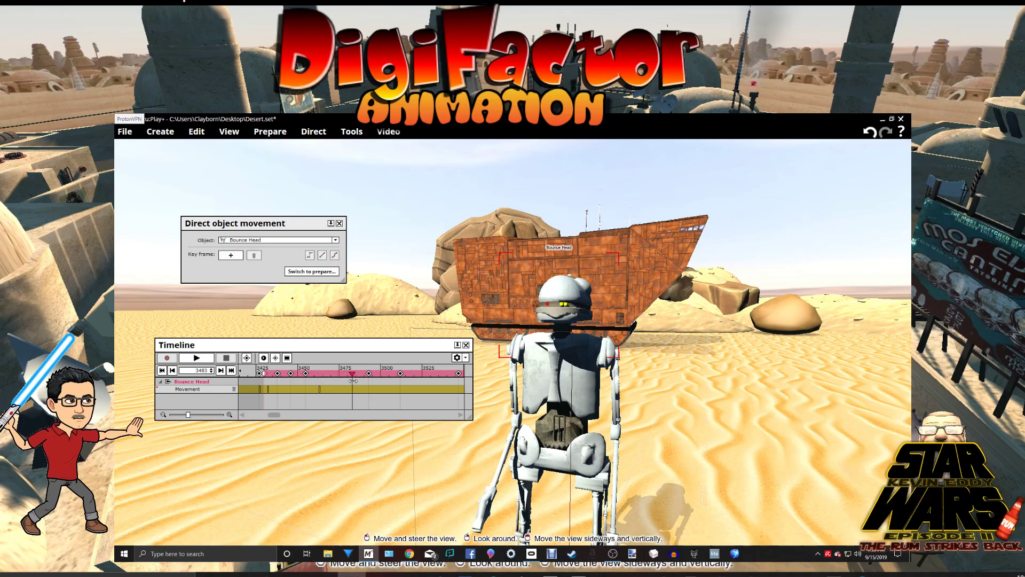
pyautogui.click(231, 255)
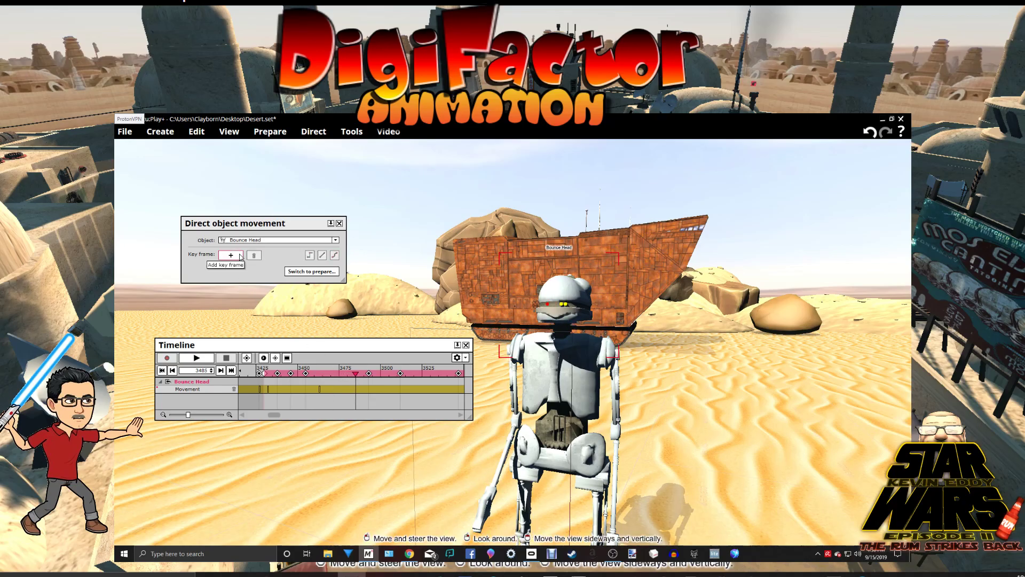
pyautogui.click(363, 373)
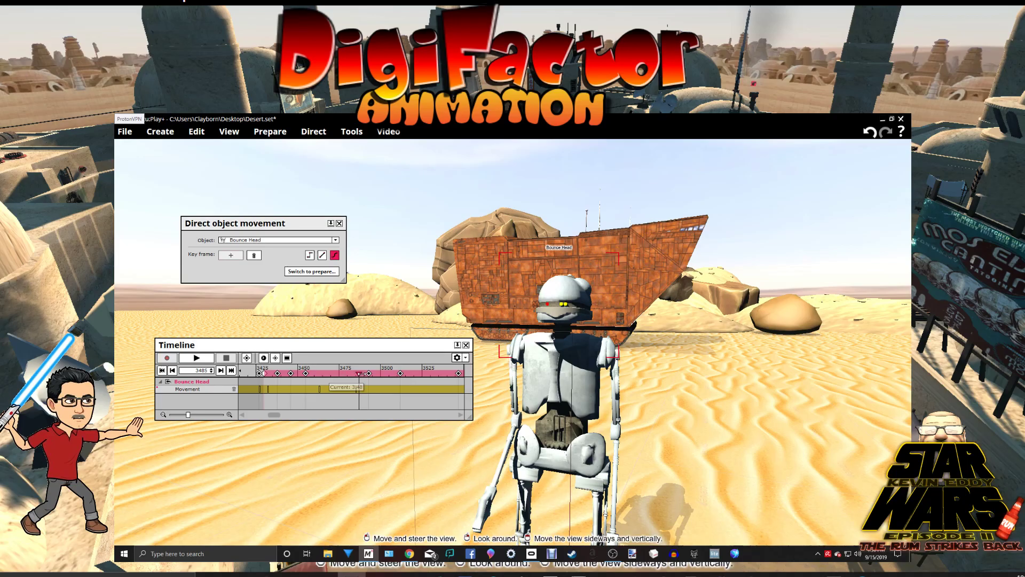
pyautogui.click(231, 256)
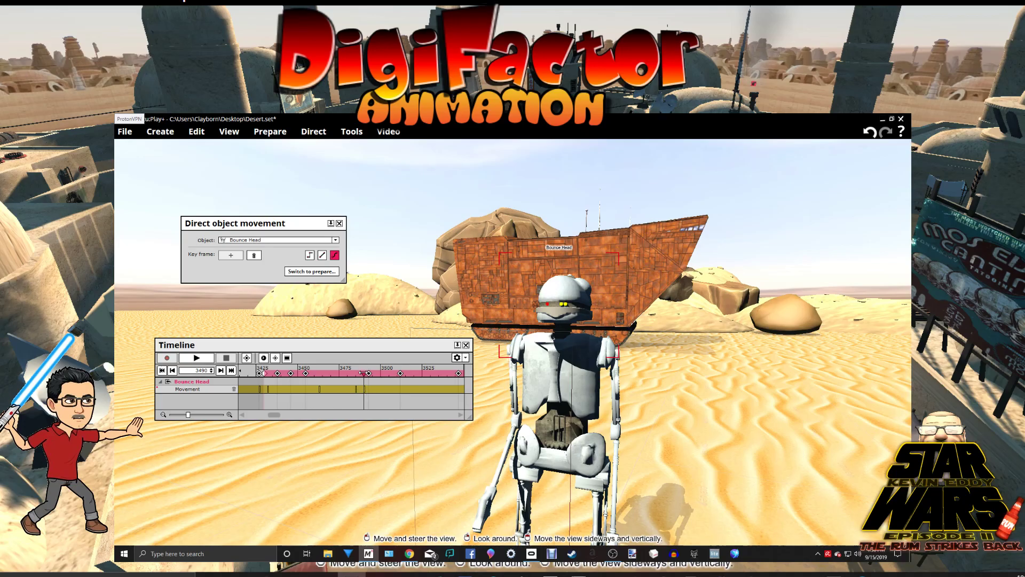
# - Add a movement key frame at frame 3512 and turn the head toward the droid's right side
pyautogui.moveTo(364, 373); pyautogui.dragTo(391, 377)
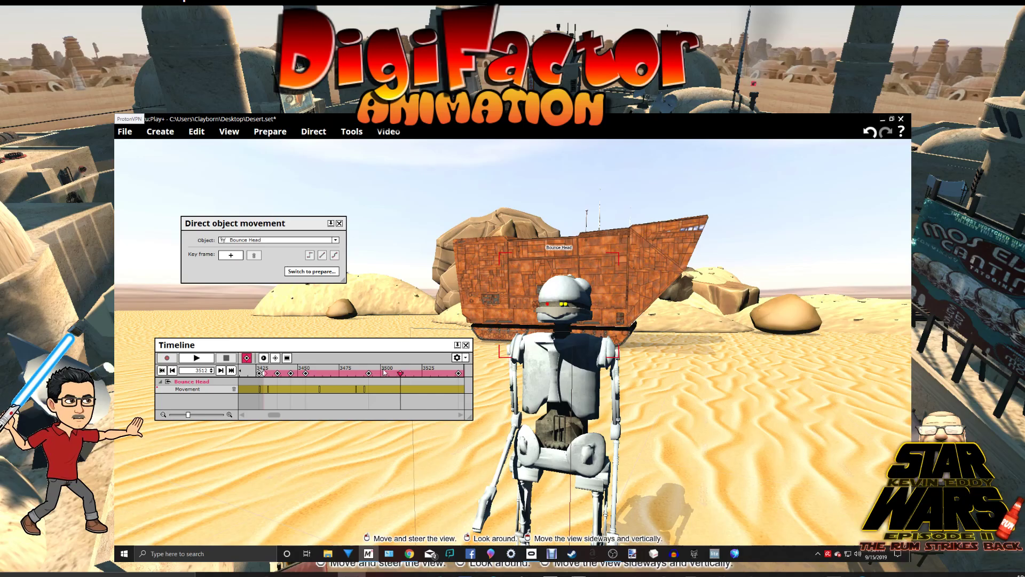
pyautogui.click(237, 254)
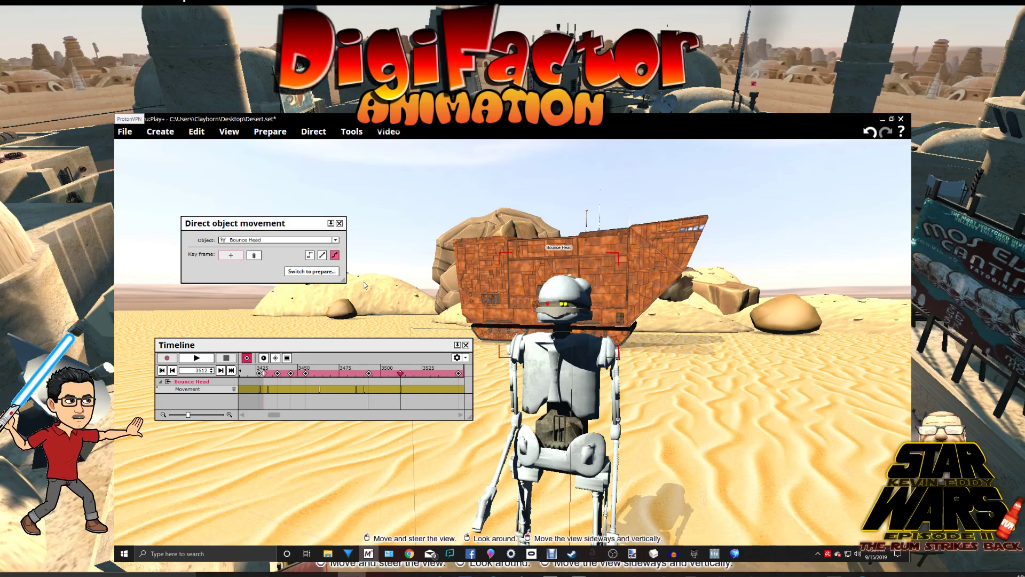
pyautogui.moveTo(566, 309); pyautogui.dragTo(554, 320)
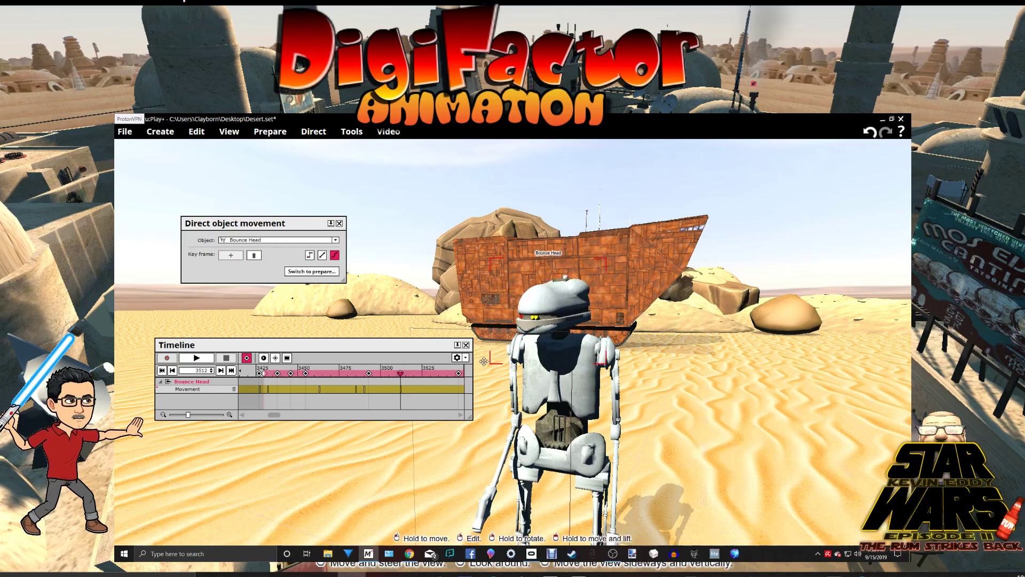
# - Add two more head movement key frames, at frames 3528 and 3533, keeping the turned pose
pyautogui.moveTo(404, 375); pyautogui.dragTo(374, 394)
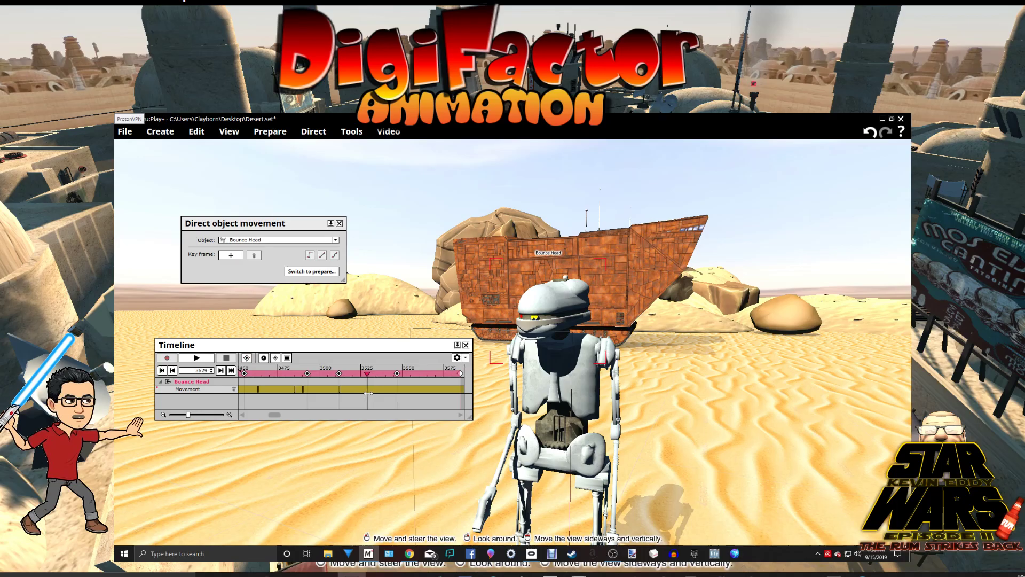
pyautogui.click(231, 255)
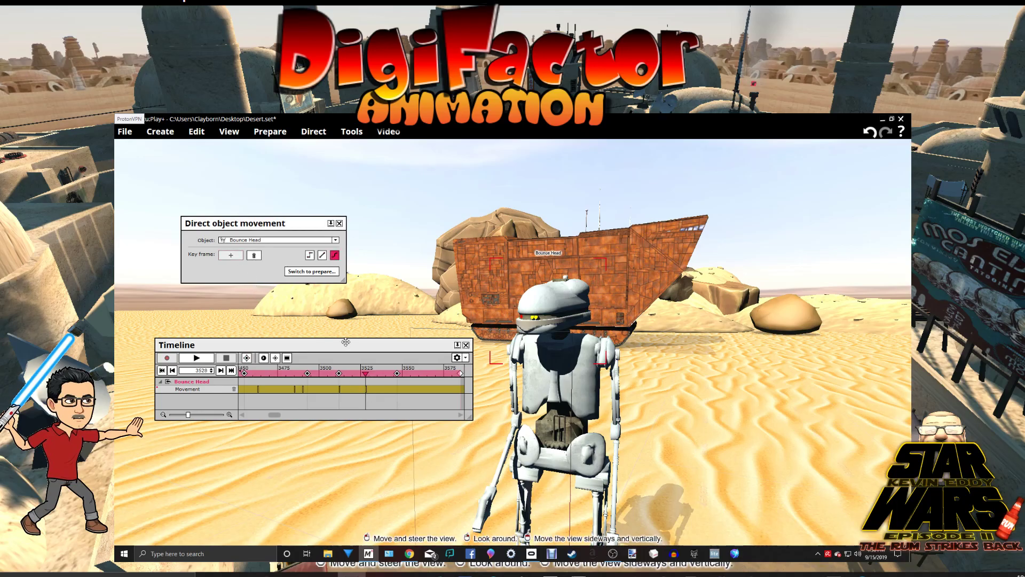
pyautogui.moveTo(365, 374); pyautogui.dragTo(372, 373)
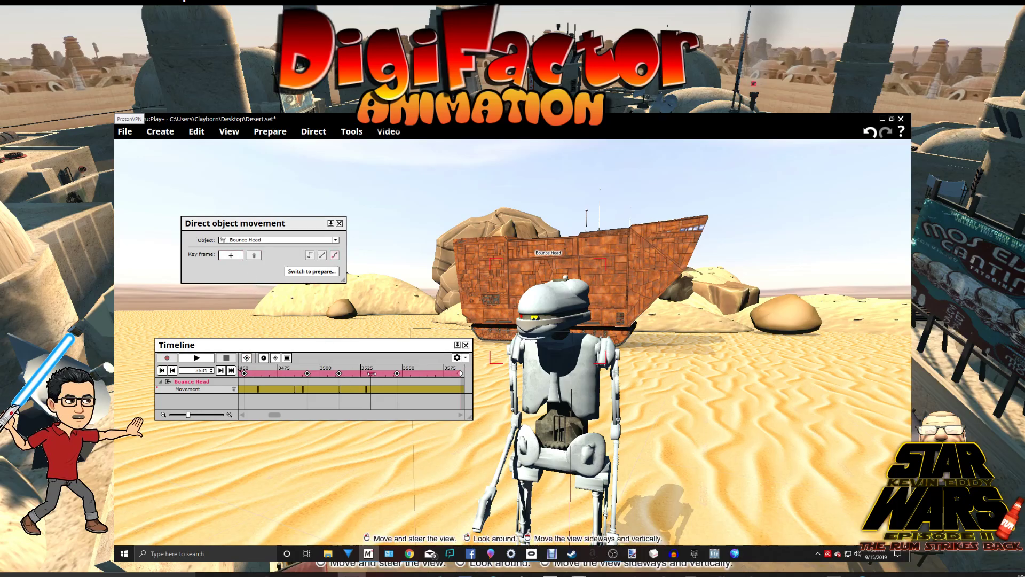
pyautogui.click(231, 255)
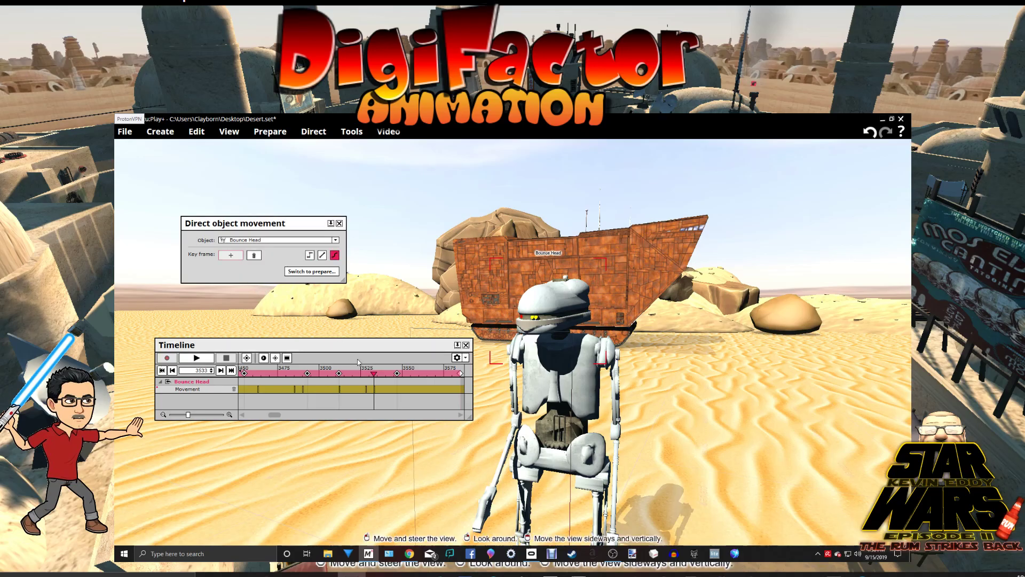
# - Add a movement key frame at frame 3551 and turn the head back in line with the droid's body
pyautogui.moveTo(373, 373); pyautogui.dragTo(398, 378)
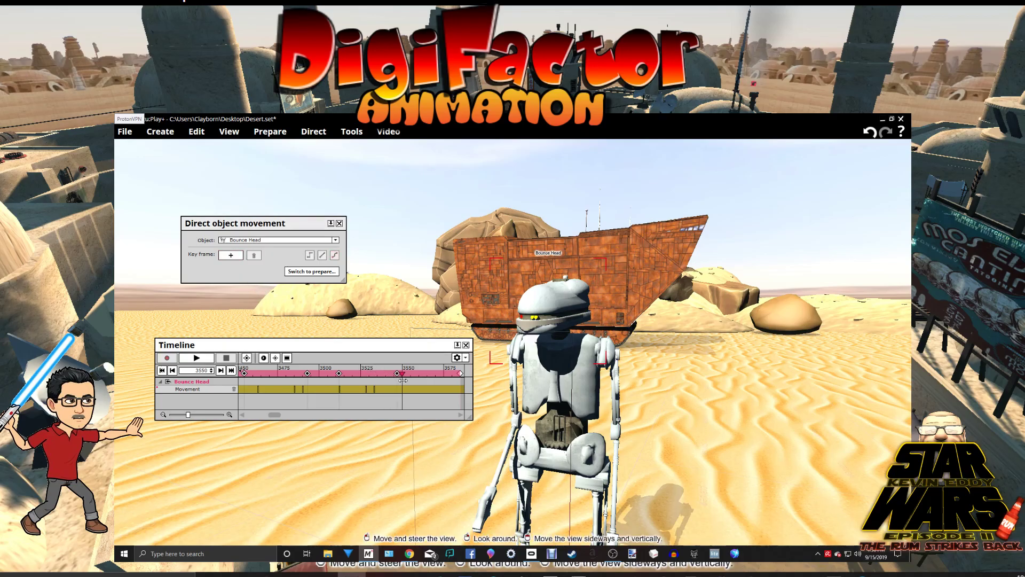
pyautogui.click(239, 258)
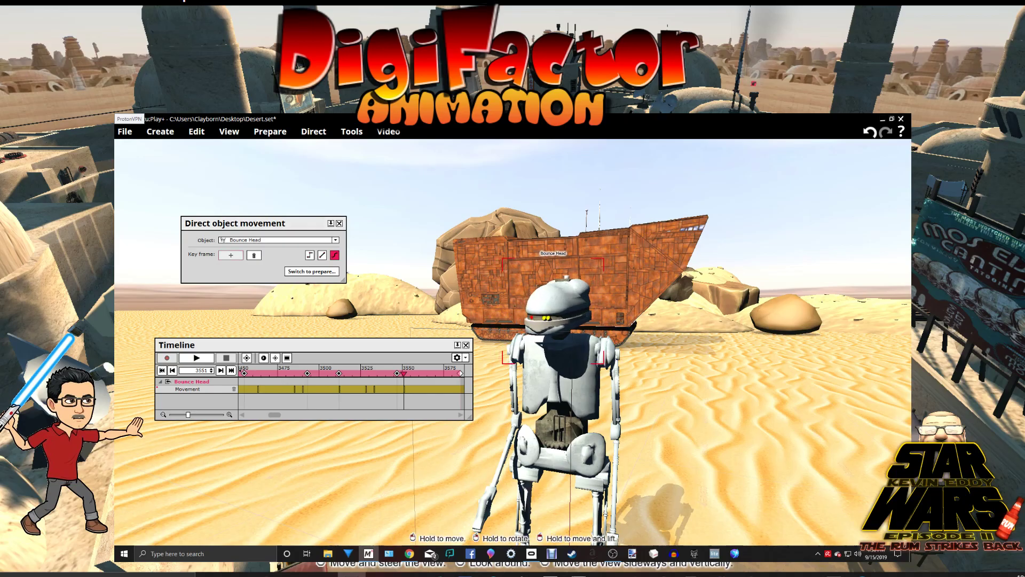
pyautogui.moveTo(404, 375); pyautogui.dragTo(354, 375)
pyautogui.moveTo(550, 321); pyautogui.dragTo(523, 323, button='right')
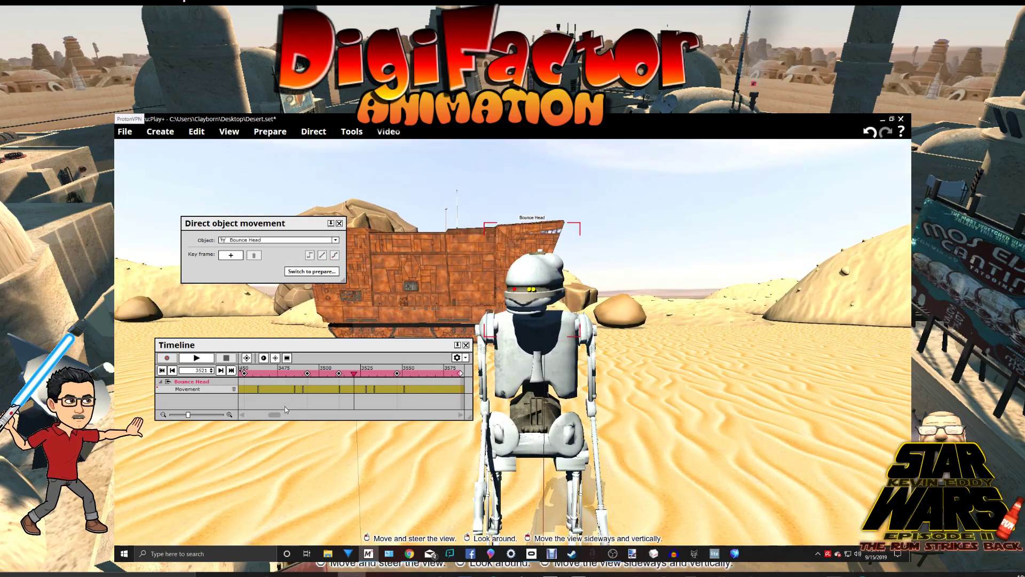
# - Play back the droid's head animation from frame 3432 and stop it at the end
pyautogui.scroll(2, 295, 417)
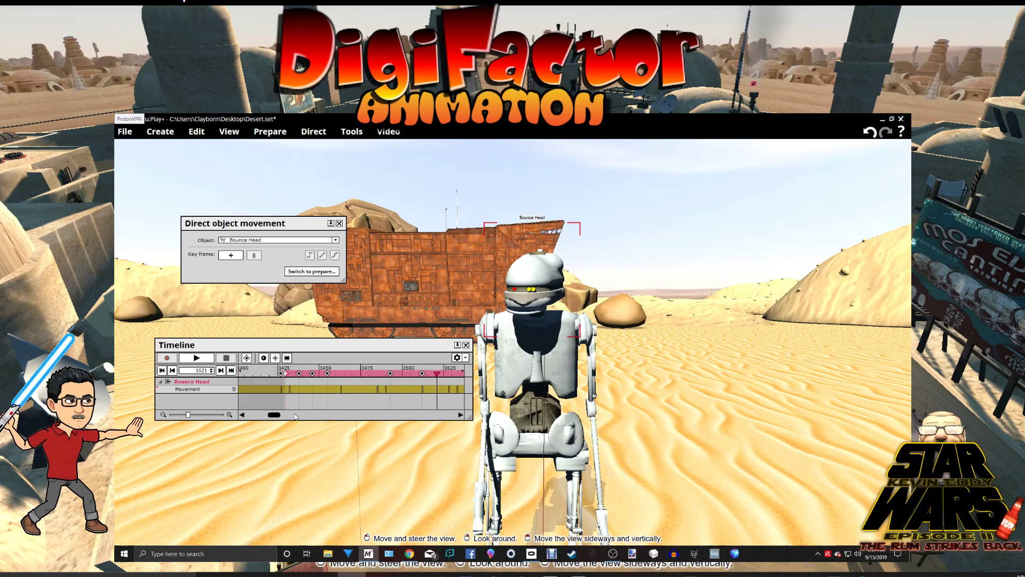
pyautogui.click(289, 373)
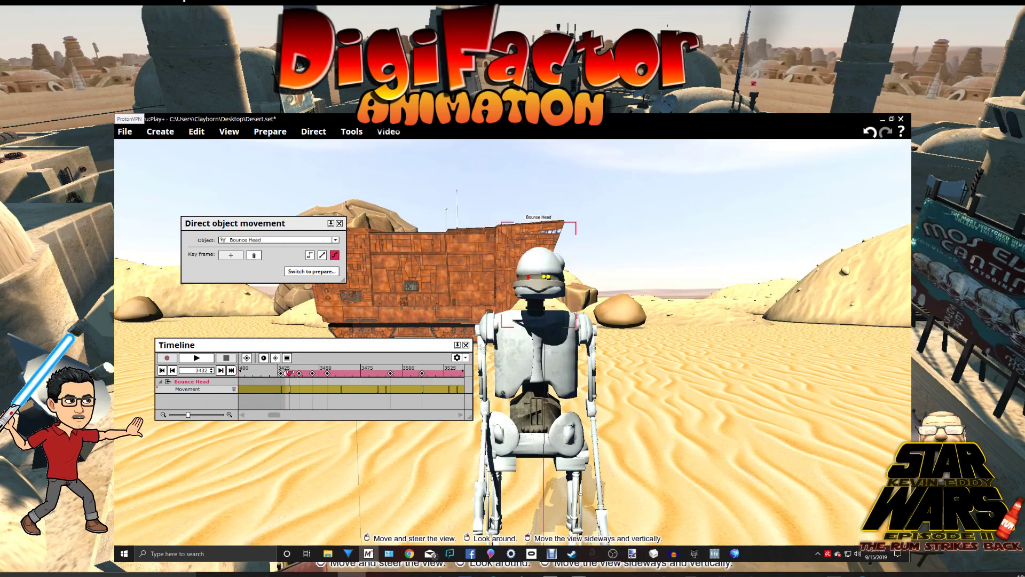
pyautogui.click(207, 362)
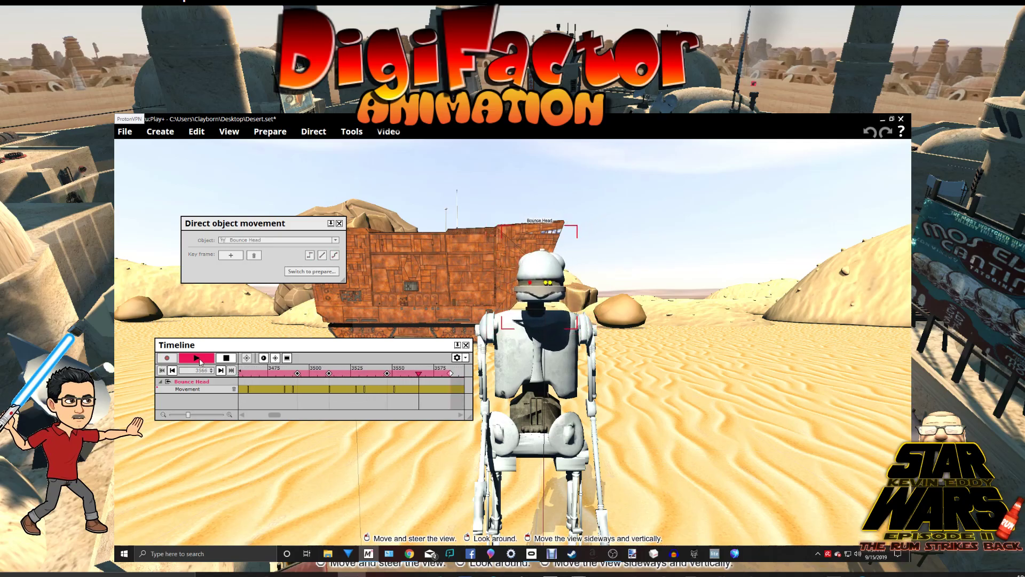
pyautogui.click(219, 360)
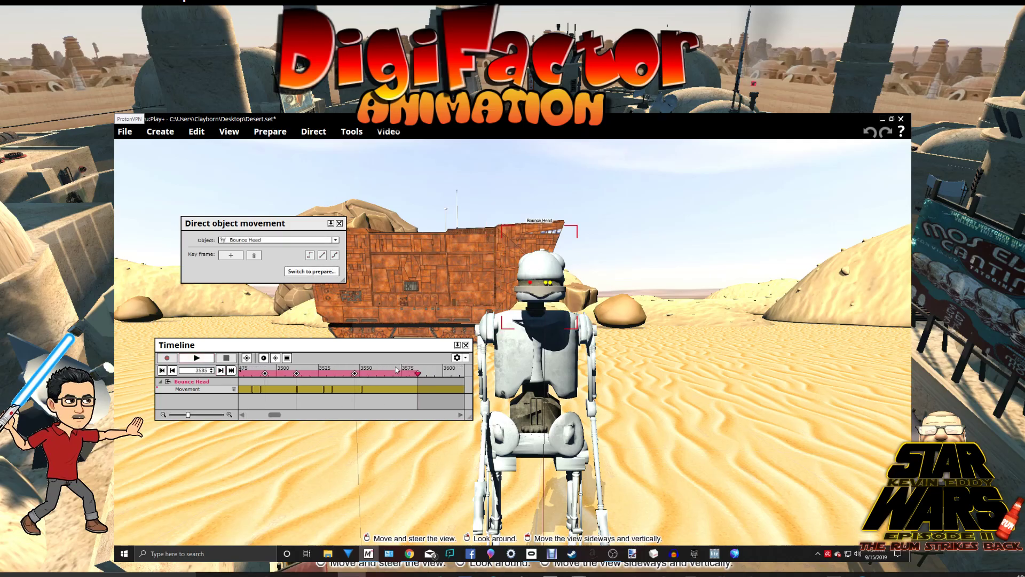
# - Select the droid's Right Arm and add a movement key frame for it at frame 3441
pyautogui.moveTo(335, 344); pyautogui.dragTo(448, 361)
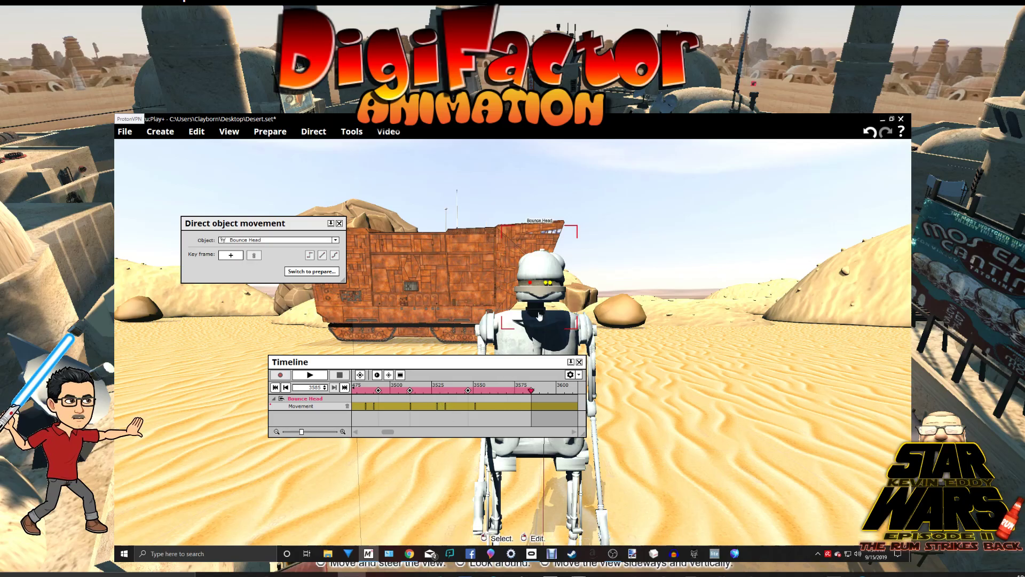
pyautogui.moveTo(646, 388); pyautogui.dragTo(607, 408, button='right')
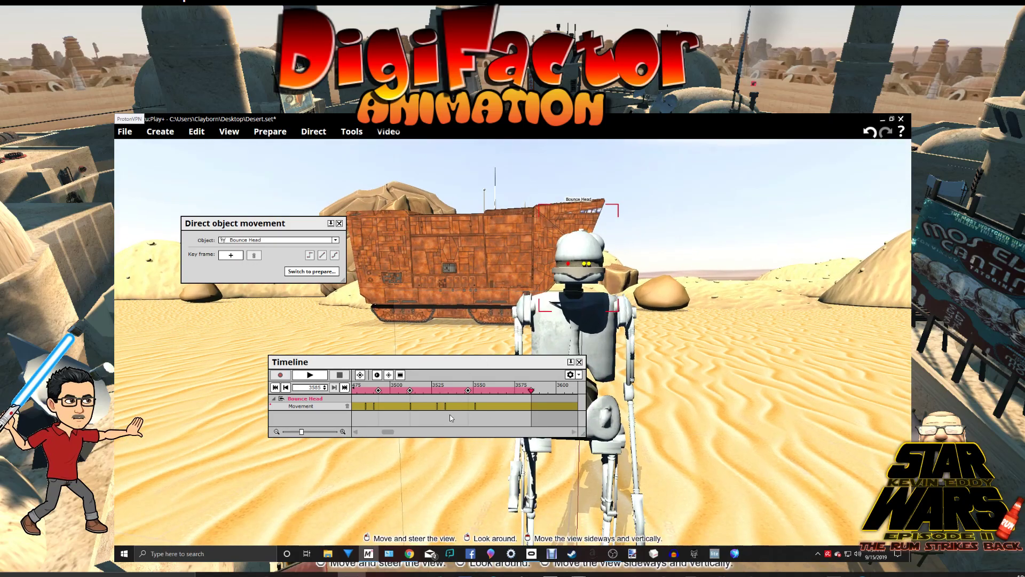
pyautogui.scroll(3, 457, 435)
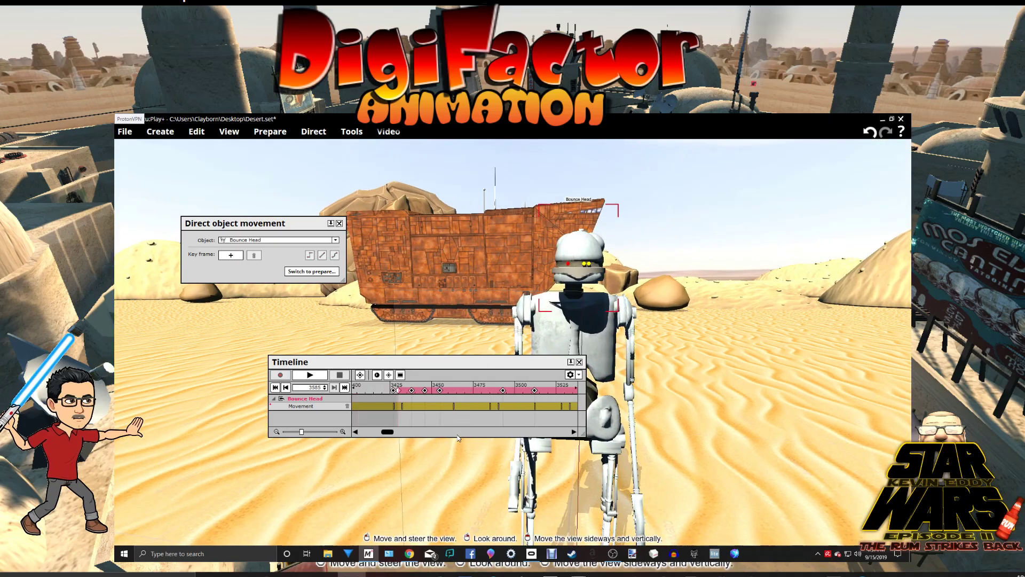
pyautogui.click(417, 390)
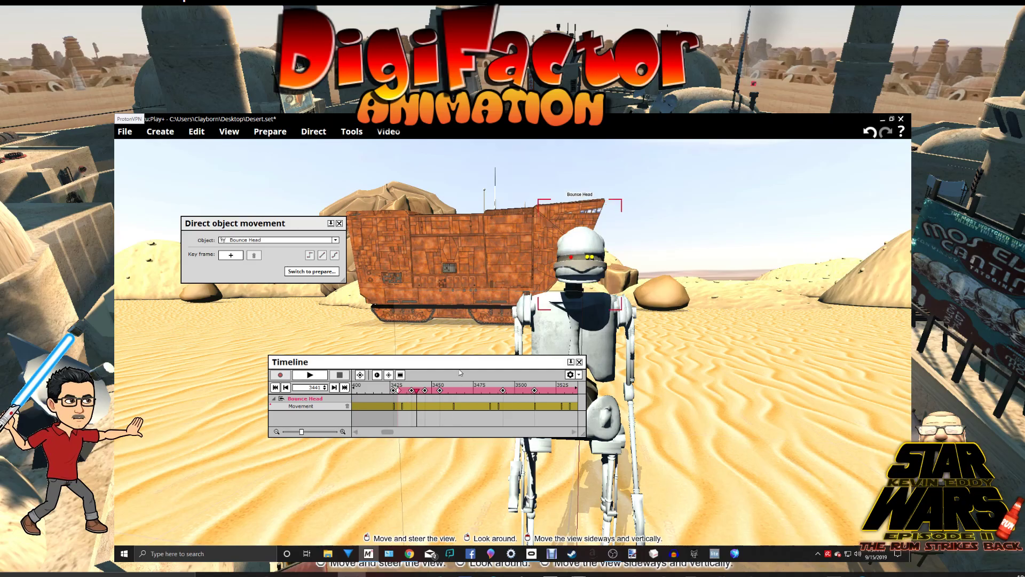
pyautogui.moveTo(463, 362); pyautogui.dragTo(344, 336)
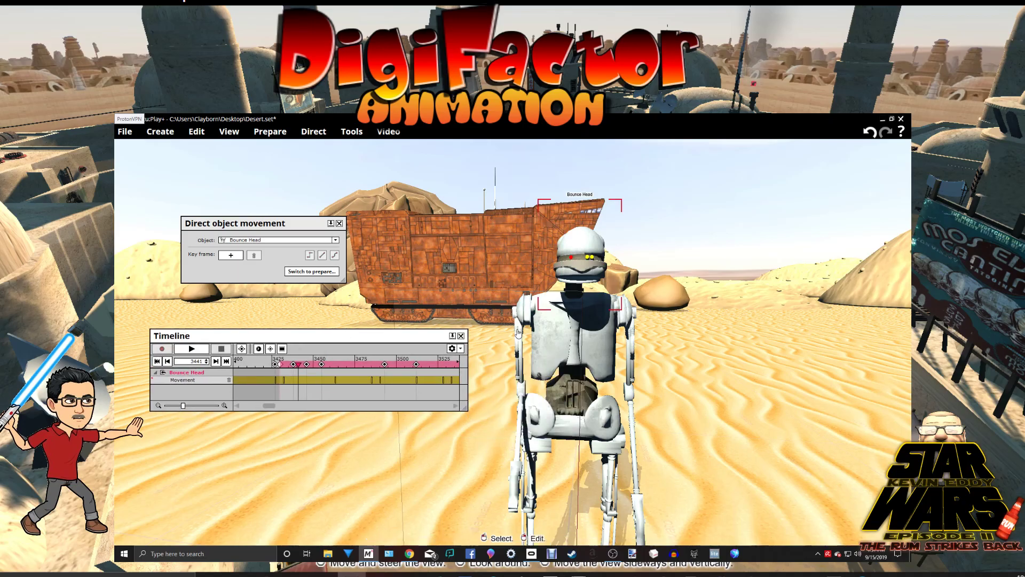
pyautogui.click(517, 329)
pyautogui.click(231, 254)
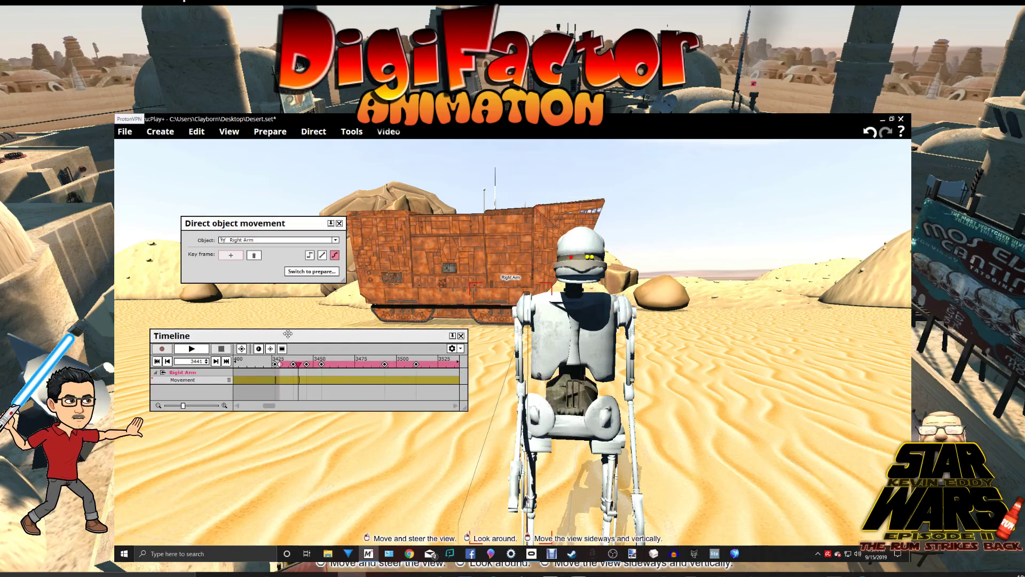
# - Add a Right Arm movement key frame at frame 3460 and swing the arm outward from the body
pyautogui.moveTo(299, 365); pyautogui.dragTo(331, 366)
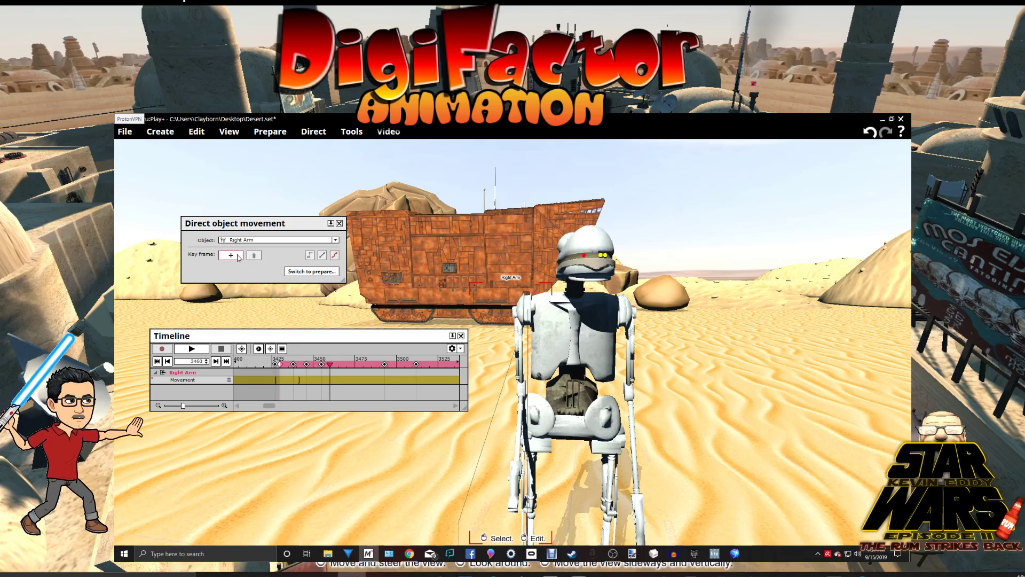
pyautogui.click(238, 256)
pyautogui.moveTo(518, 350); pyautogui.dragTo(465, 350, button='right')
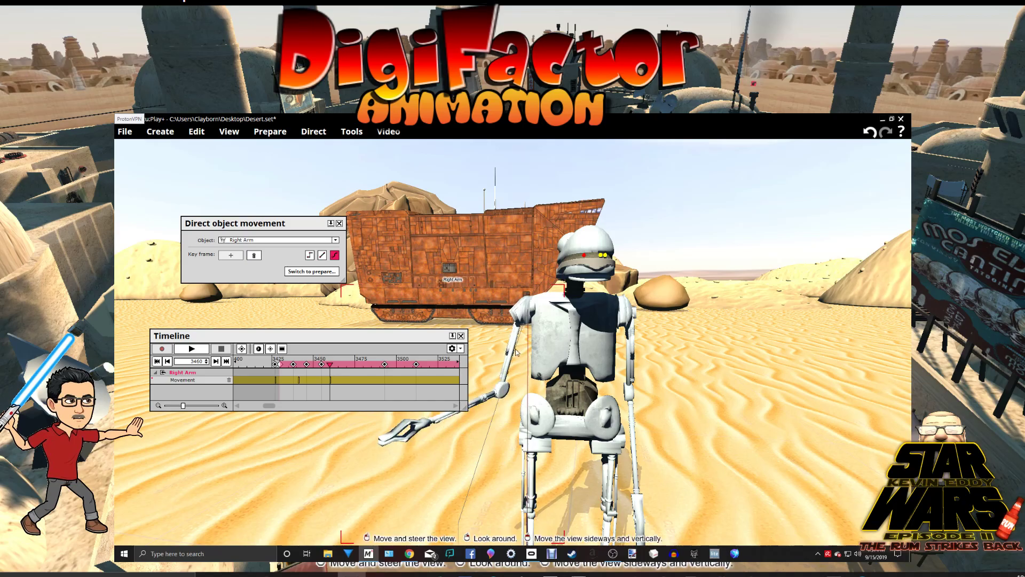
# - Add two Right Arm key frames, at frames 3476 and 3488, to hold the outstretched pose
pyautogui.moveTo(331, 363); pyautogui.dragTo(354, 364)
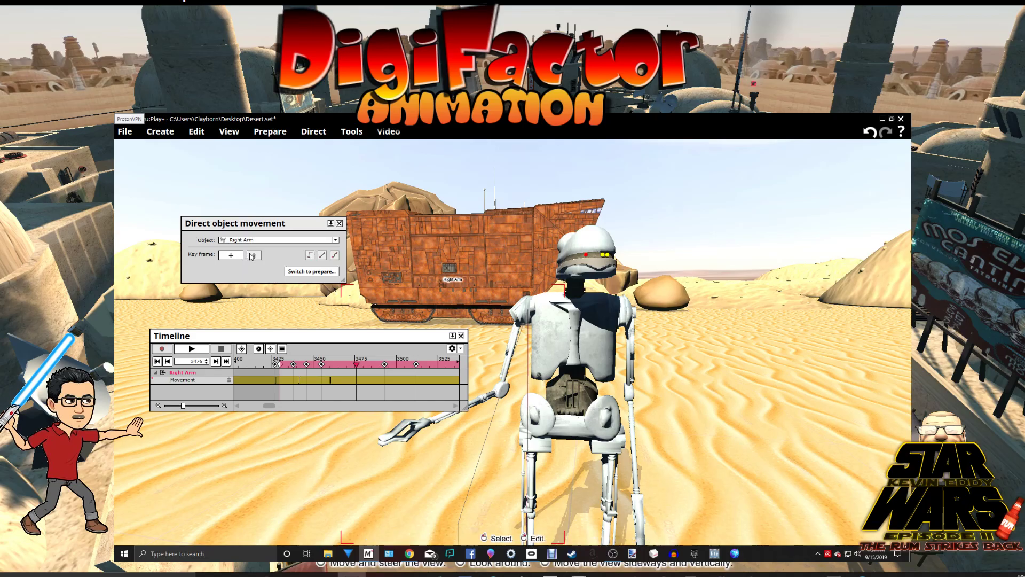
pyautogui.click(238, 256)
pyautogui.moveTo(356, 364); pyautogui.dragTo(376, 364)
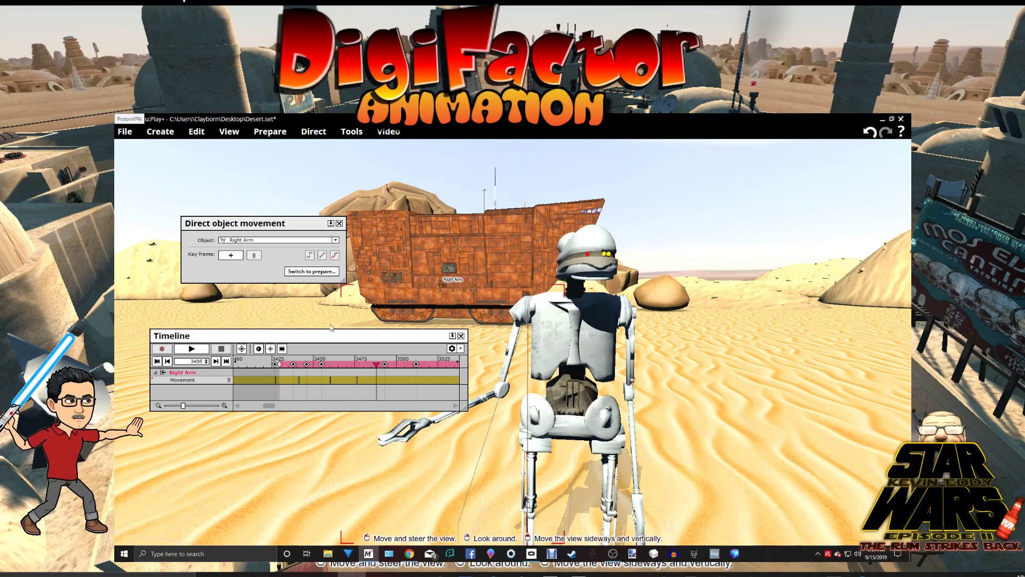
pyautogui.click(237, 256)
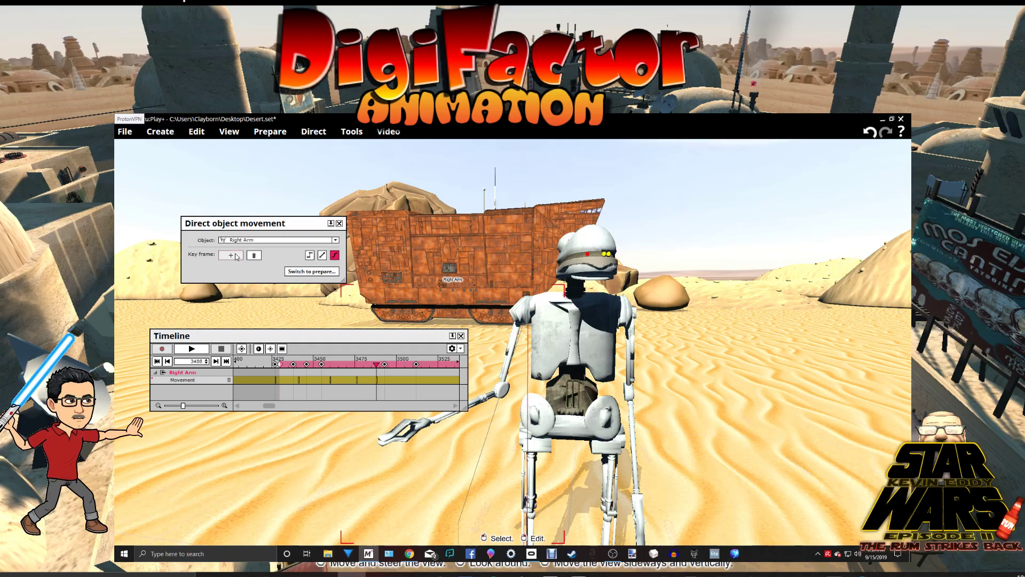
# - Add a Right Arm movement key frame at frame 3506 and swing the arm back down beside the body
pyautogui.moveTo(377, 364); pyautogui.dragTo(406, 364)
pyautogui.click(238, 257)
pyautogui.moveTo(496, 400); pyautogui.dragTo(588, 385, button='right')
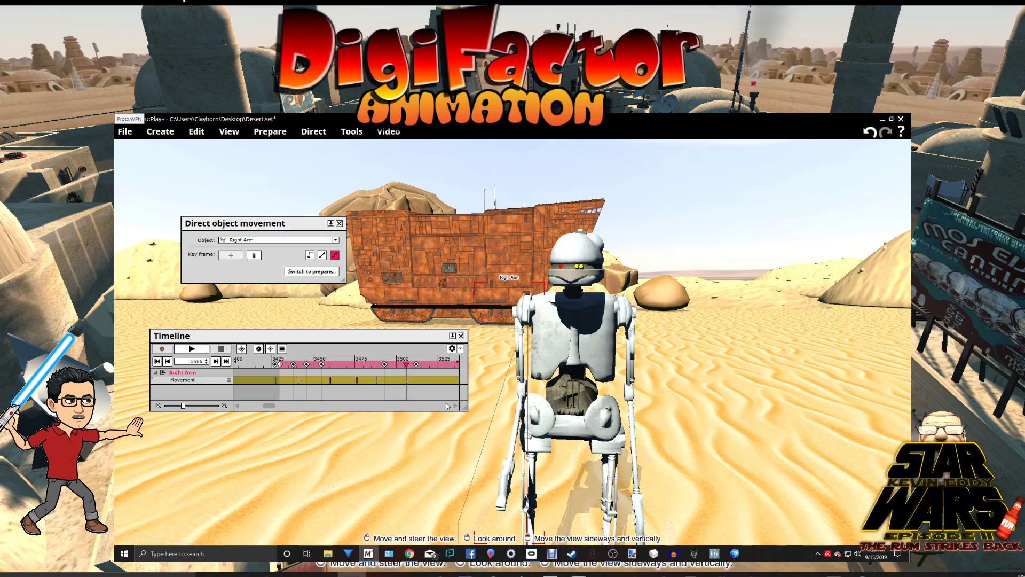
# - Select the droid's Left Arm and add a movement key frame for it at frame 3471
pyautogui.click(628, 347)
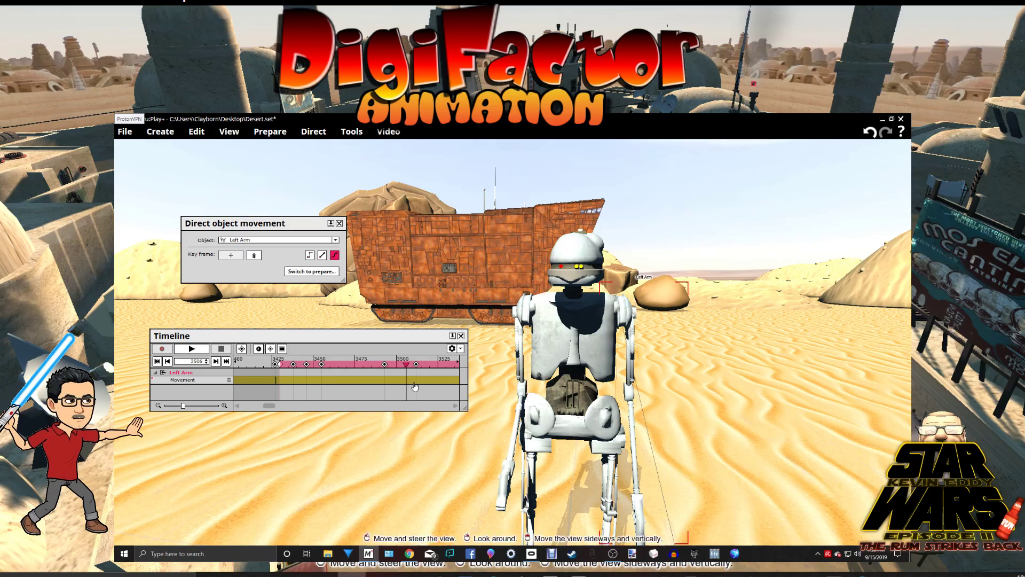
pyautogui.scroll(-2, 398, 408)
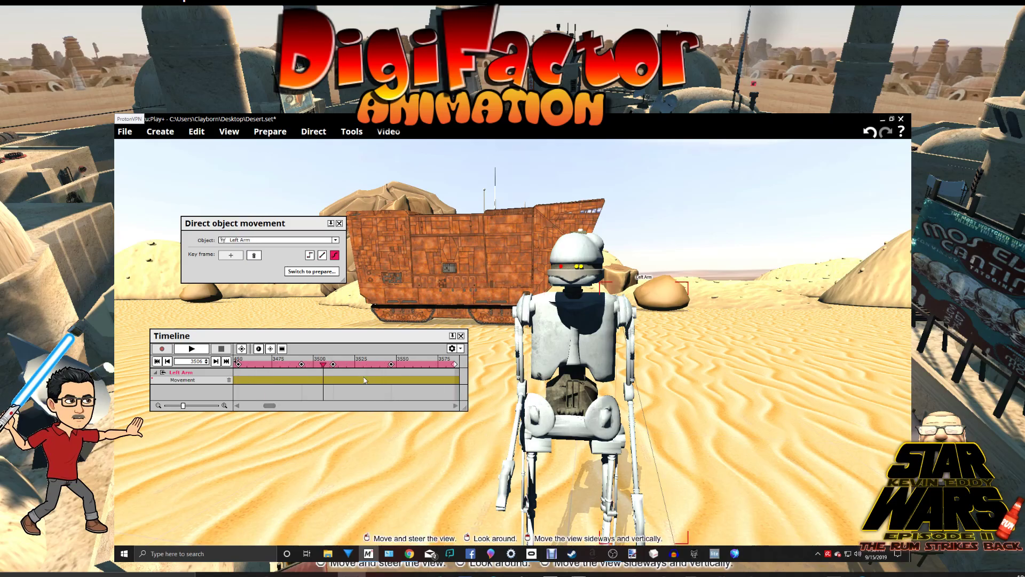
pyautogui.click(265, 363)
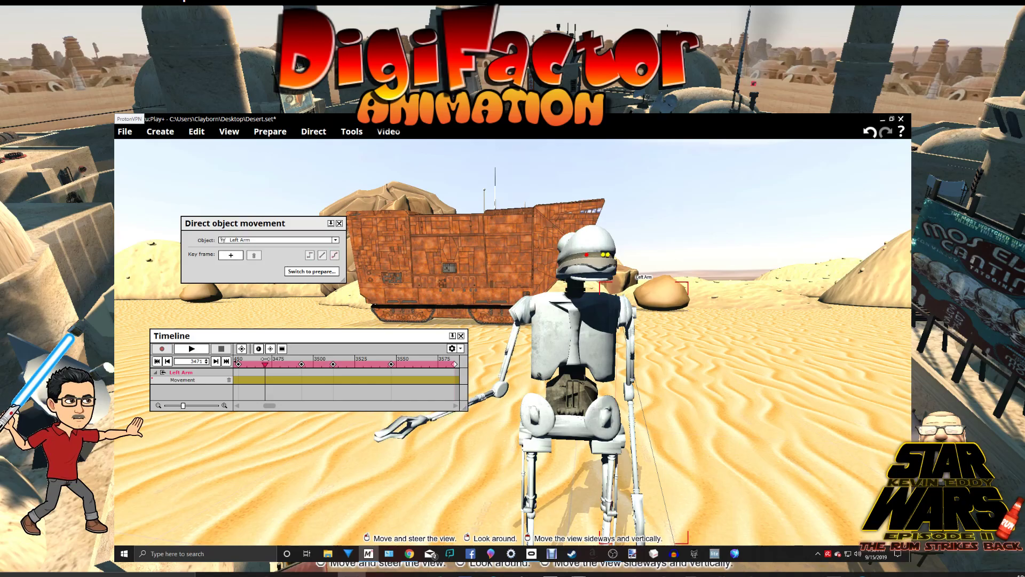
pyautogui.click(231, 256)
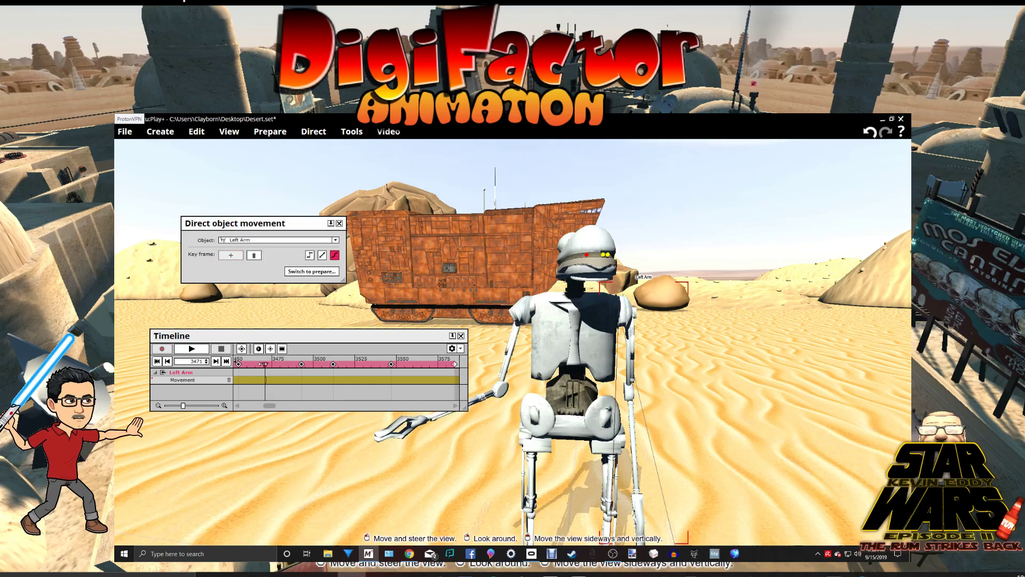
# - Add a Left Arm movement key frame at frame 3501 and swing the arm outward from the body
pyautogui.moveTo(266, 364); pyautogui.dragTo(315, 365)
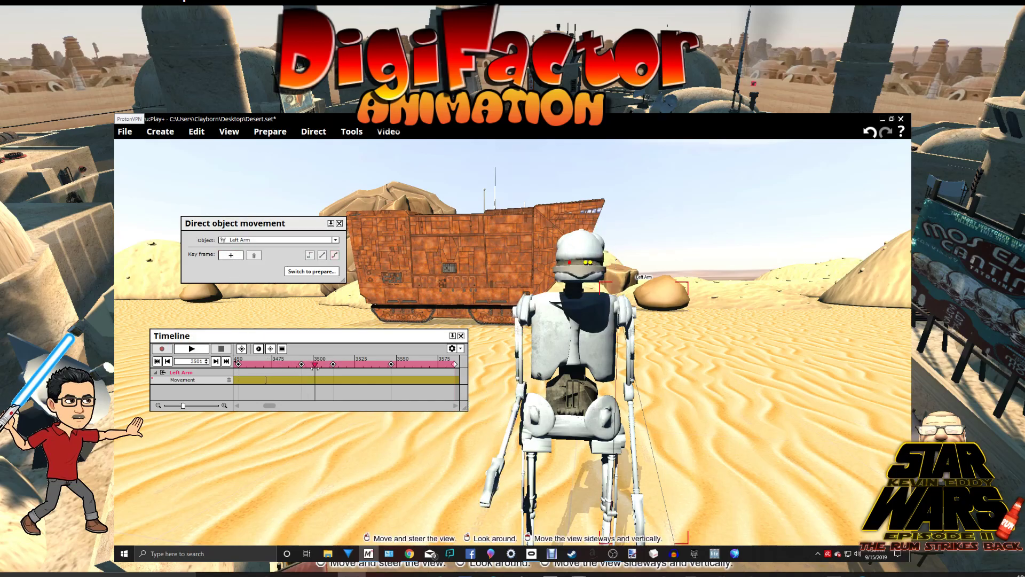
pyautogui.click(229, 255)
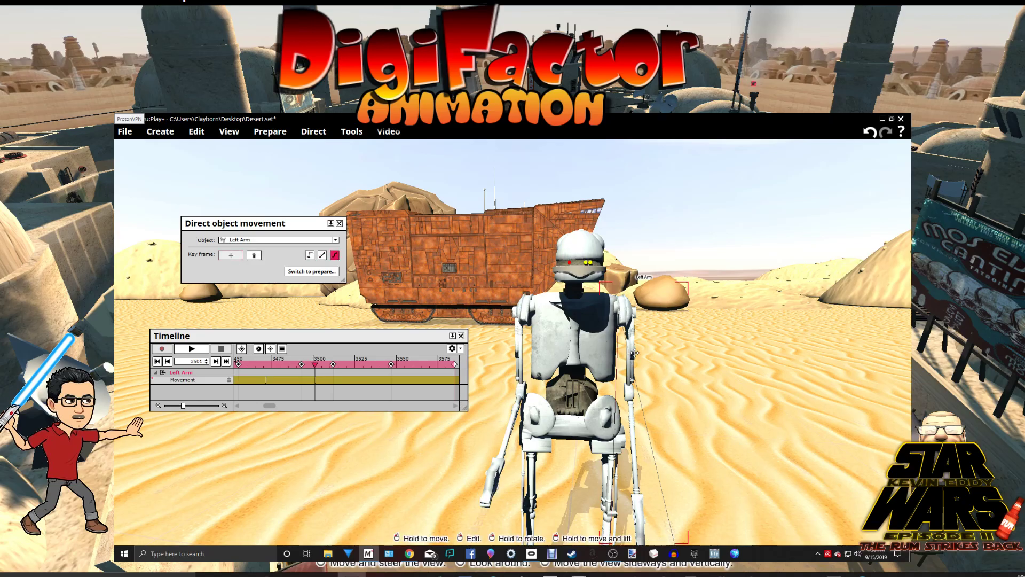
pyautogui.moveTo(631, 368); pyautogui.dragTo(723, 368, button='right')
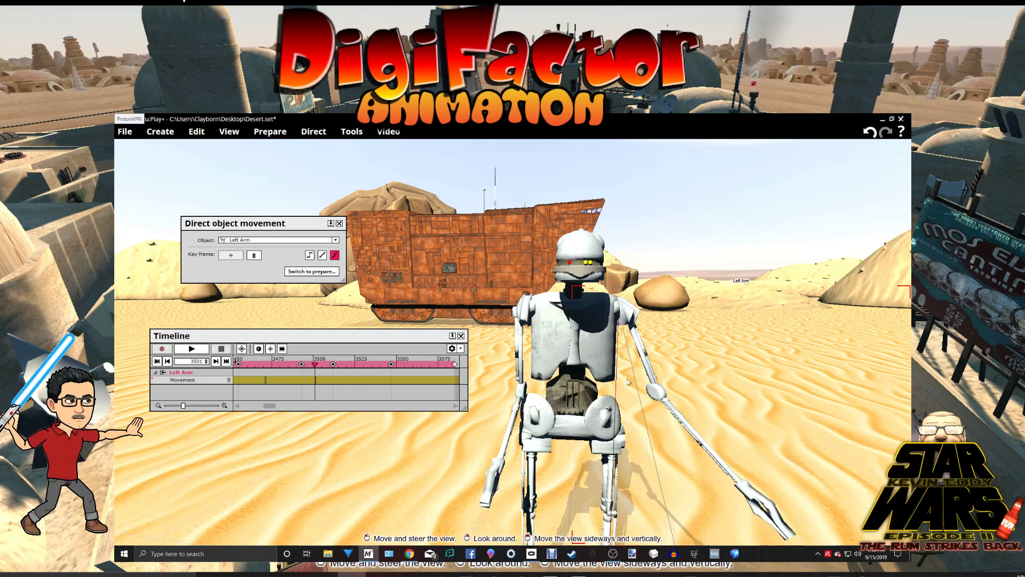
# - Add two Left Arm key frames, at frame 3513 and about frame 3526, to hold the outstretched pose
pyautogui.moveTo(320, 366); pyautogui.dragTo(334, 364)
pyautogui.click(229, 254)
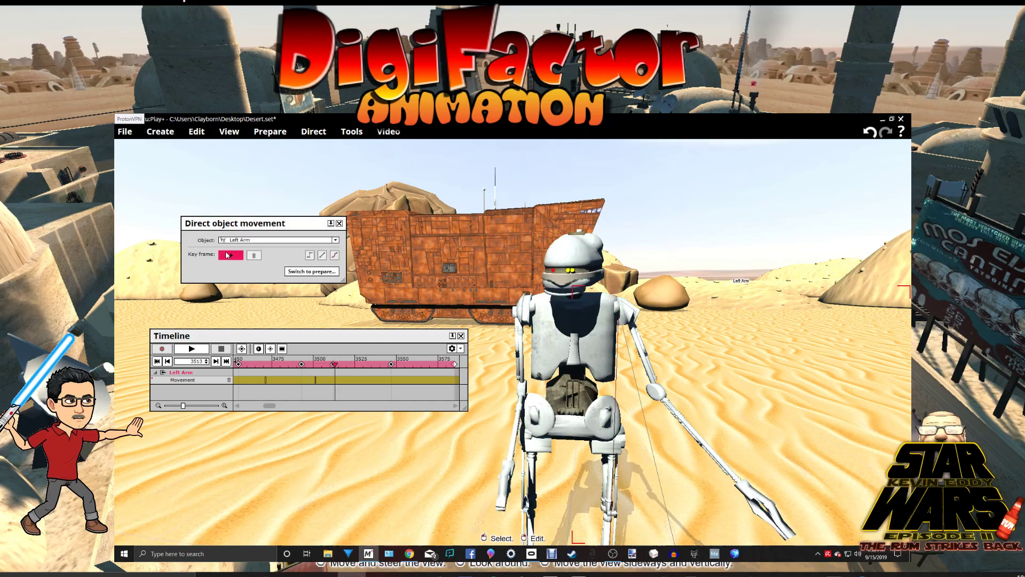
pyautogui.moveTo(335, 364); pyautogui.dragTo(392, 364)
pyautogui.click(231, 255)
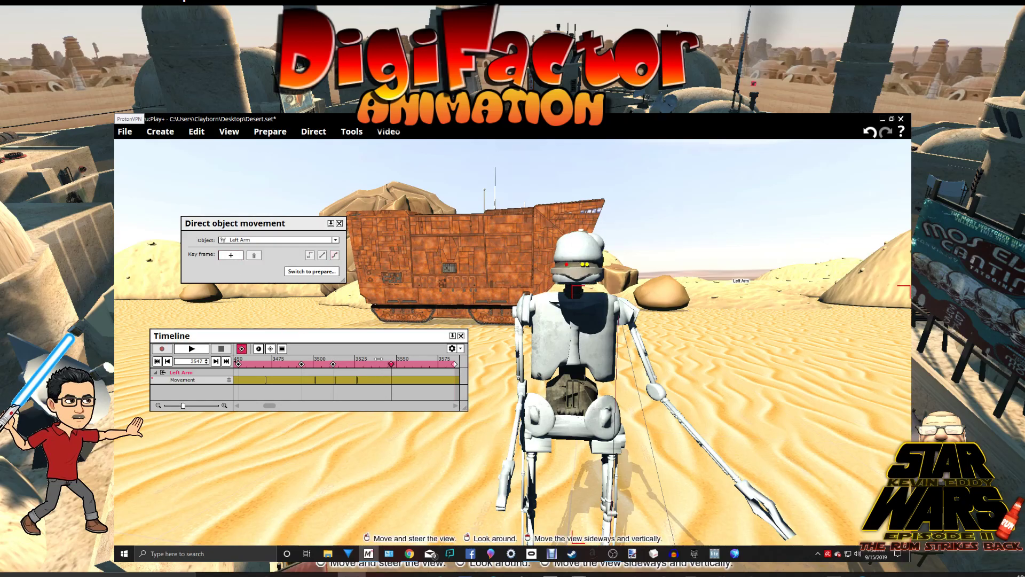
# - Add a Left Arm movement key frame at frame 3547 and swing the arm back down beside the body
pyautogui.click(230, 255)
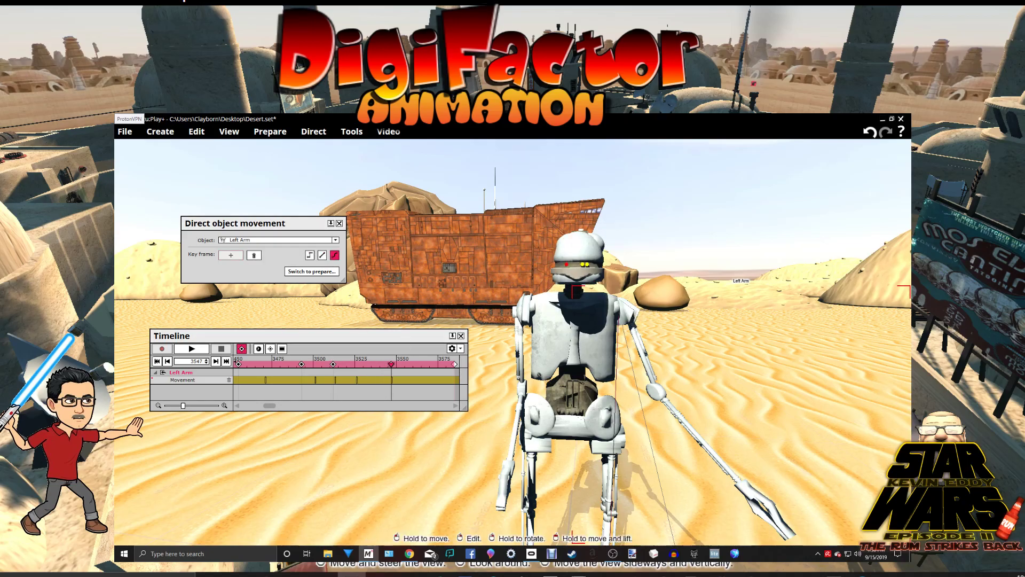
pyautogui.moveTo(715, 432); pyautogui.dragTo(625, 432, button='right')
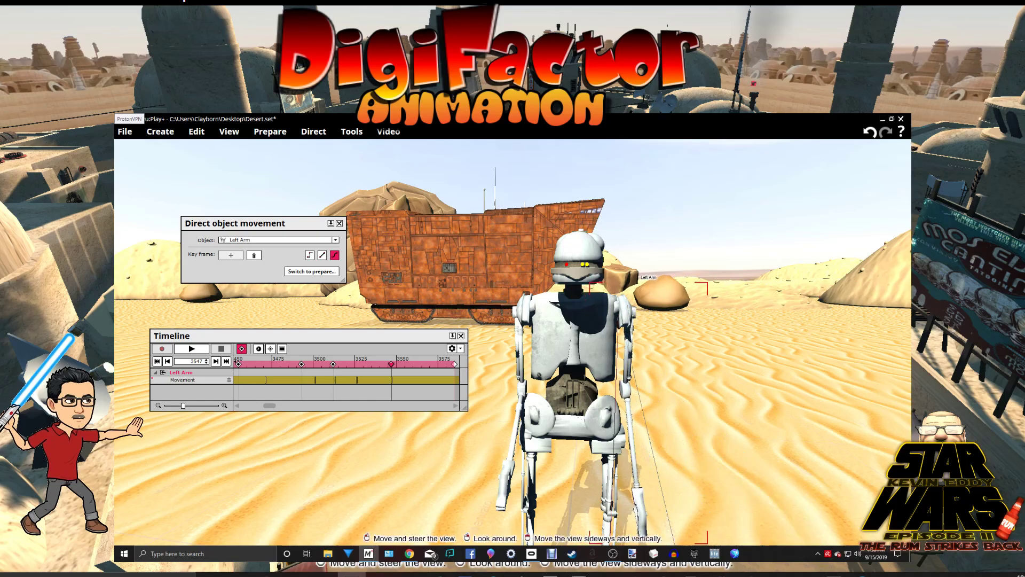
# - Play back the droid's head and arm animation from just after frame 3425, with the whole droid in view
pyautogui.moveTo(749, 403); pyautogui.dragTo(775, 409, button='right')
pyautogui.scroll(-5, 774, 410)
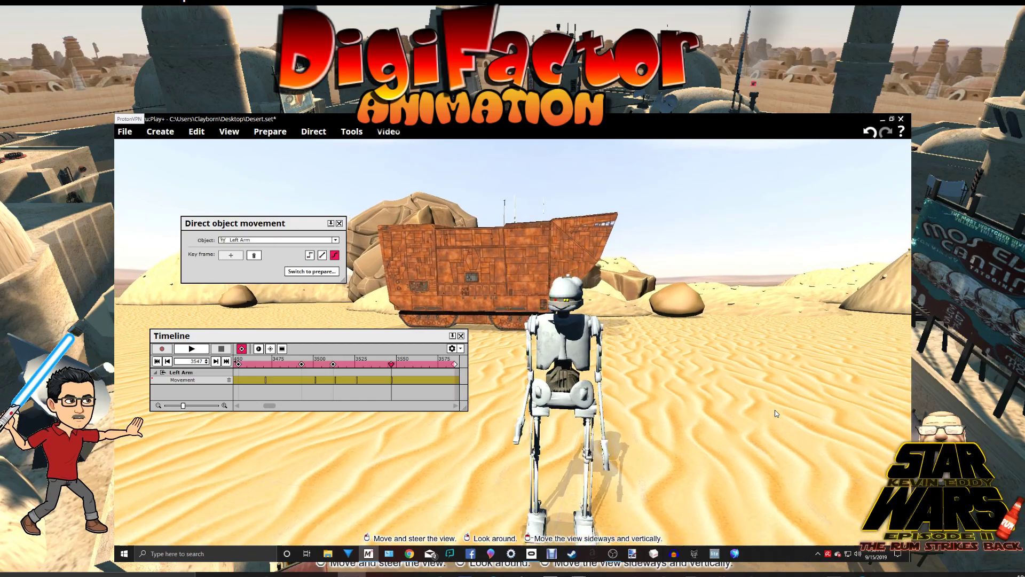
pyautogui.moveTo(775, 409); pyautogui.dragTo(764, 415, button='middle')
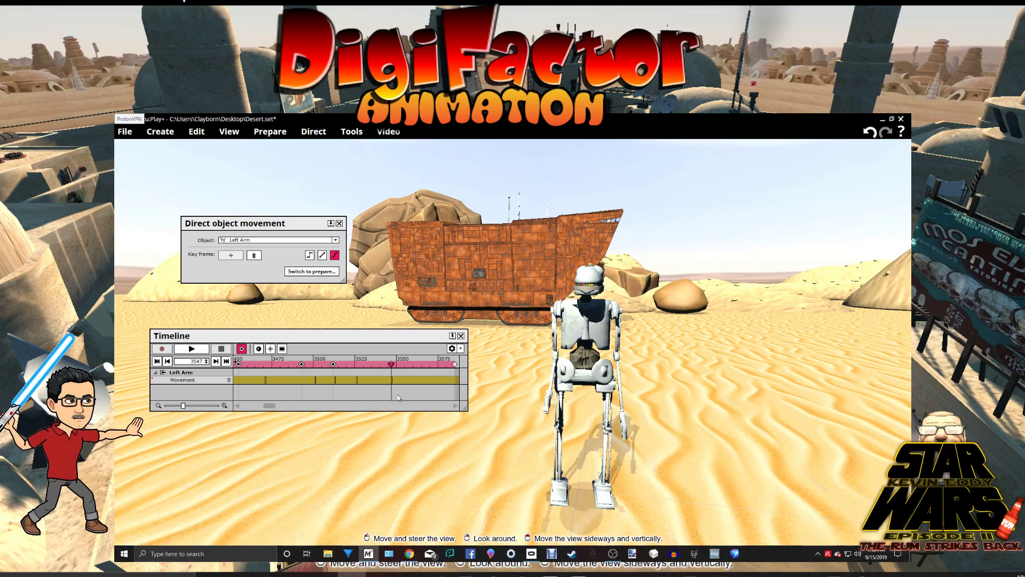
pyautogui.scroll(3, 288, 408)
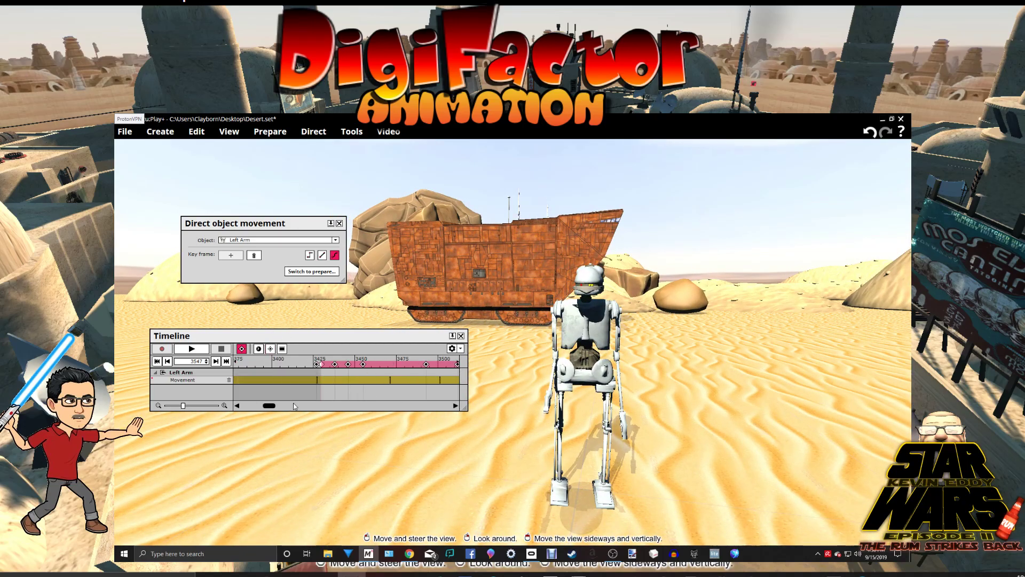
pyautogui.click(326, 364)
pyautogui.click(191, 349)
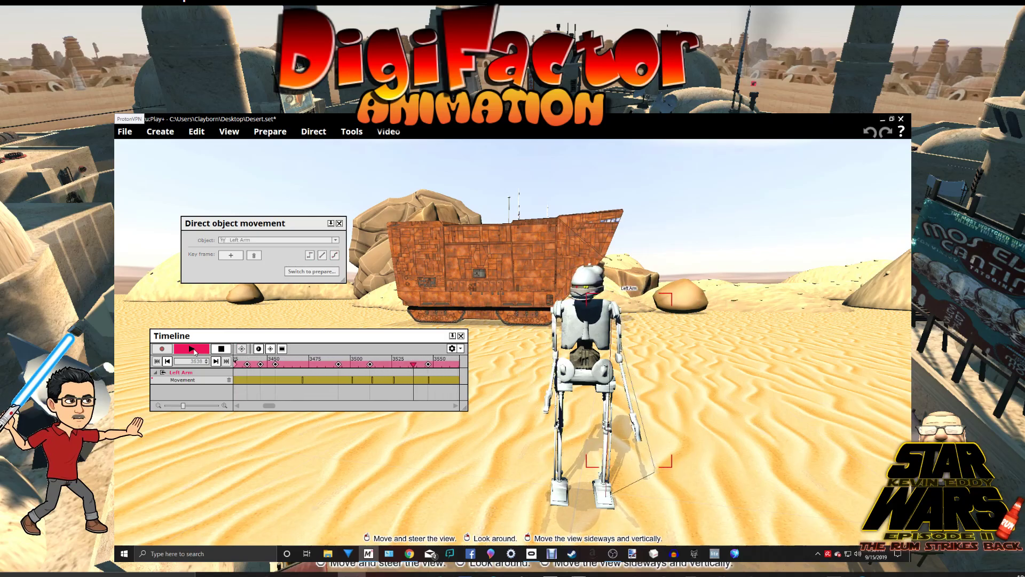
pyautogui.click(221, 349)
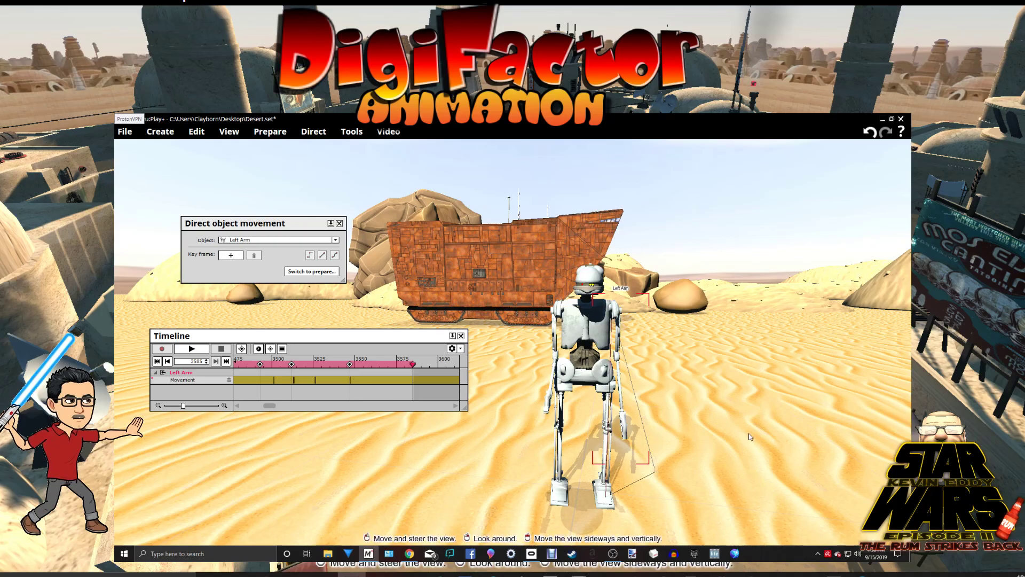
# - Examine the droid standing in front of the sandcrawler from several viewpoints
pyautogui.moveTo(749, 433); pyautogui.dragTo(782, 414, button='right')
pyautogui.moveTo(782, 413); pyautogui.dragTo(760, 384)
pyautogui.moveTo(500, 473); pyautogui.dragTo(510, 491)
pyautogui.moveTo(510, 492); pyautogui.dragTo(493, 523, button='right')
pyautogui.moveTo(494, 523); pyautogui.dragTo(503, 511)
pyautogui.moveTo(503, 511); pyautogui.dragTo(529, 511, button='middle')
pyautogui.moveTo(529, 511); pyautogui.dragTo(536, 475)
pyautogui.moveTo(536, 406); pyautogui.dragTo(582, 403, button='right')
pyautogui.moveTo(581, 403); pyautogui.dragTo(513, 406, button='middle')
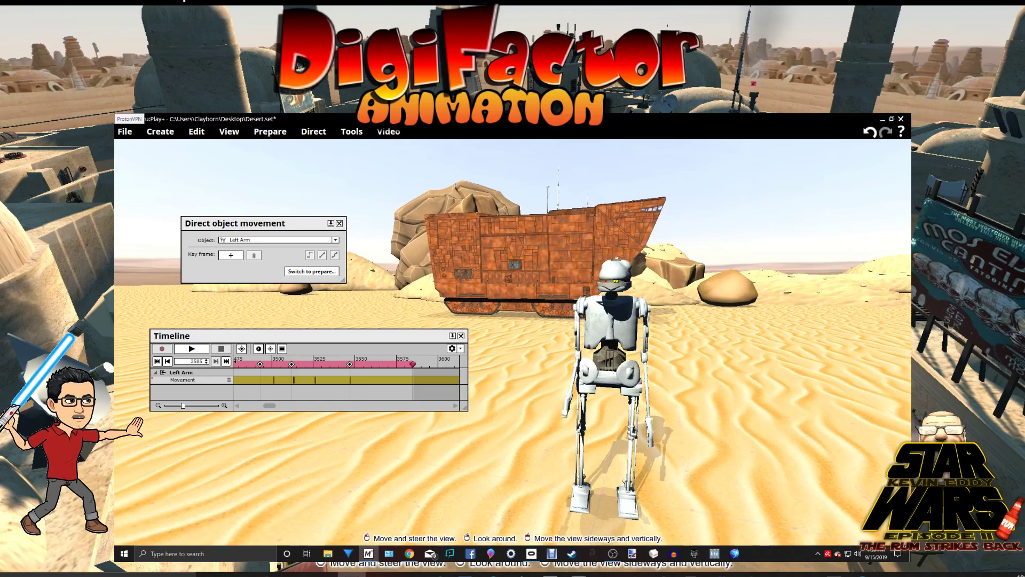
pyautogui.moveTo(512, 406); pyautogui.dragTo(556, 459, button='right')
pyautogui.moveTo(556, 459); pyautogui.dragTo(492, 464, button='middle')
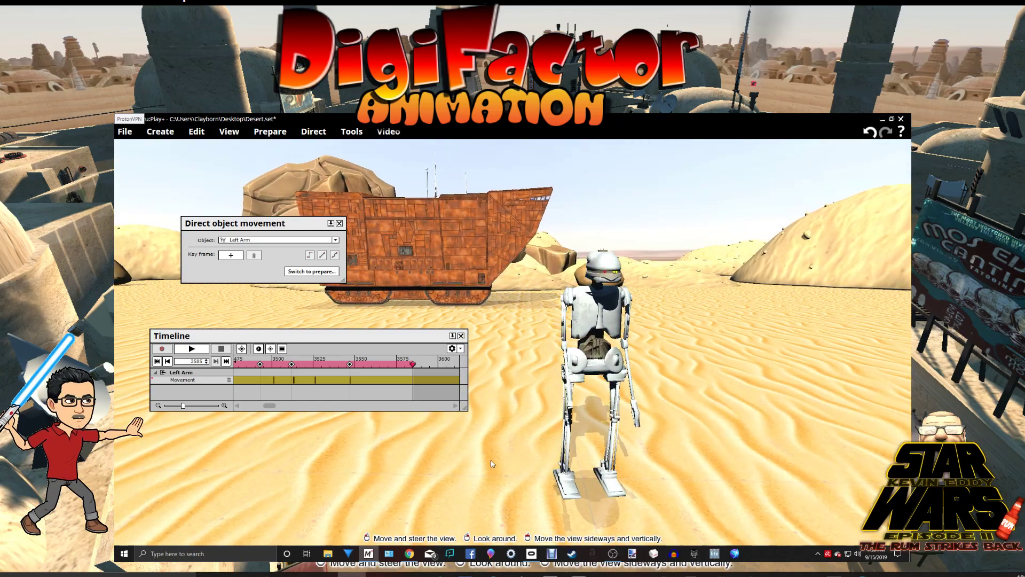
# - Close the Timeline and Direct object movement windows and inspect the droid in the unobstructed desert scene up close and from afar
pyautogui.click(461, 337)
pyautogui.moveTo(402, 303); pyautogui.dragTo(466, 307, button='right')
pyautogui.moveTo(466, 307); pyautogui.dragTo(416, 310, button='middle')
pyautogui.moveTo(416, 309); pyautogui.dragTo(409, 269)
pyautogui.moveTo(409, 269); pyautogui.dragTo(368, 276, button='right')
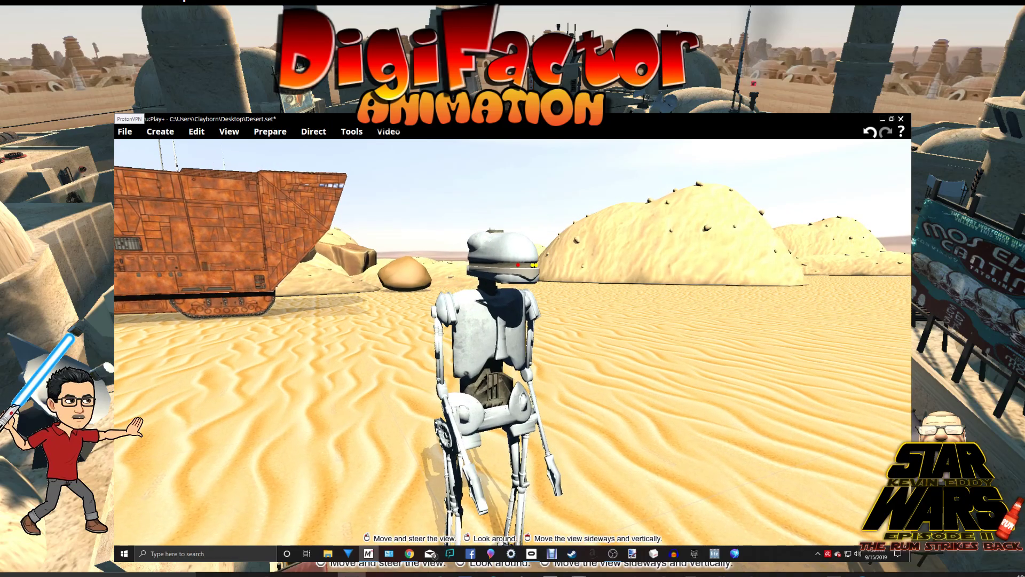
pyautogui.moveTo(409, 273); pyautogui.dragTo(341, 273, button='right')
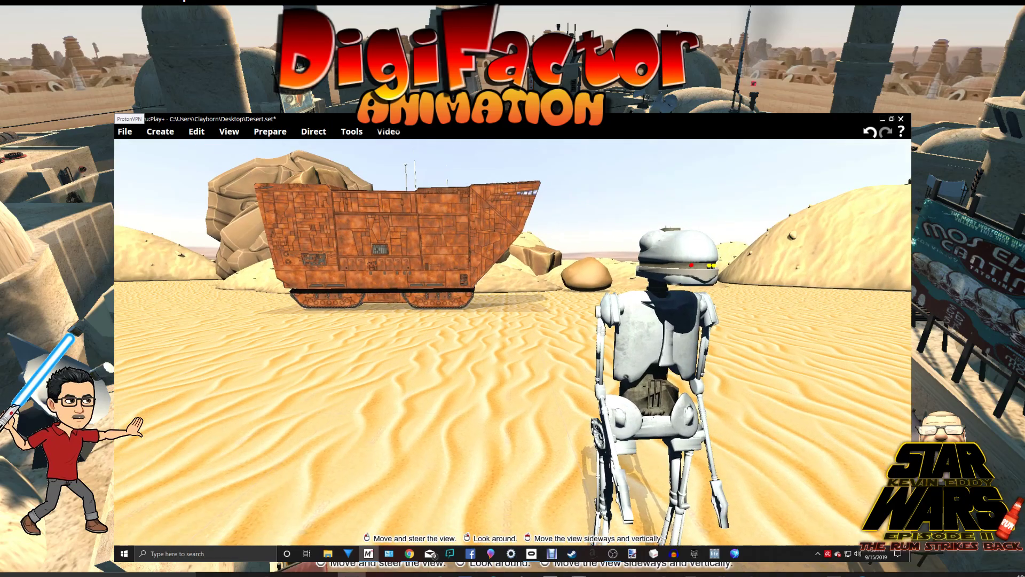
pyautogui.moveTo(406, 320); pyautogui.dragTo(464, 363)
pyautogui.moveTo(465, 363); pyautogui.dragTo(419, 371, button='right')
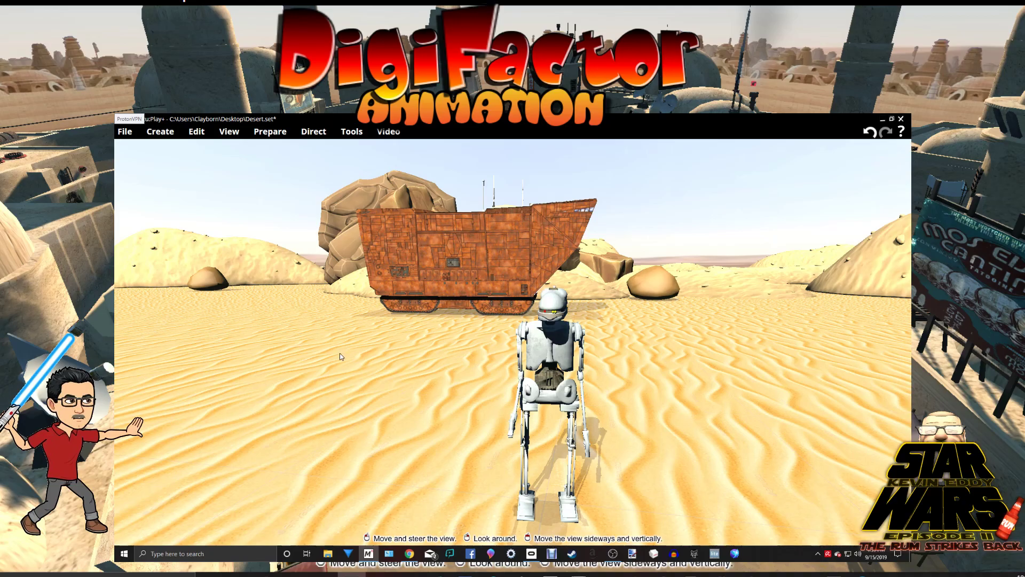
pyautogui.moveTo(330, 364)
pyautogui.mouseDown(button='right')
pyautogui.moveTo(369, 361)
pyautogui.moveTo(317, 367)
pyautogui.mouseUp(button='right')
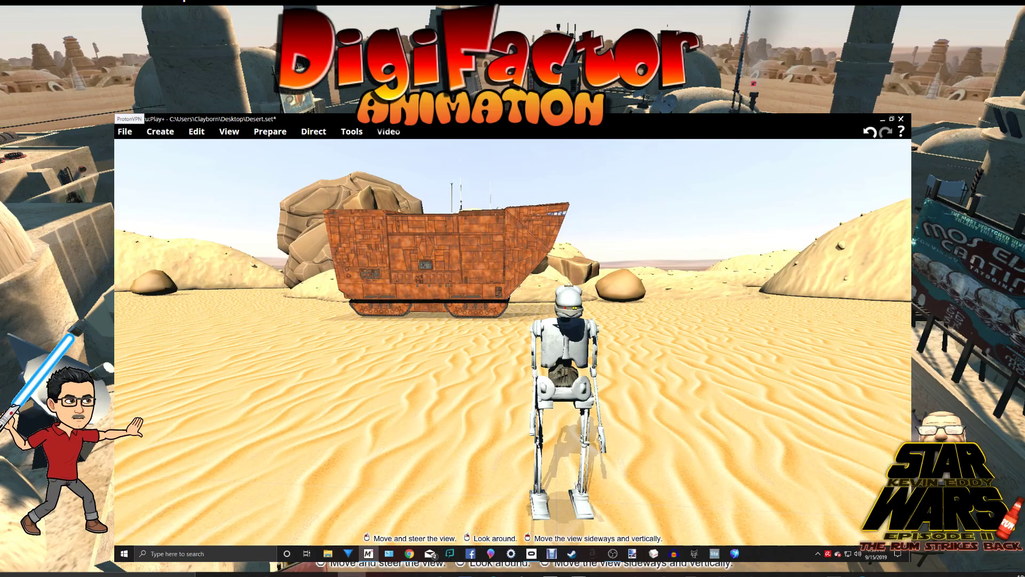
pyautogui.moveTo(383, 368); pyautogui.dragTo(354, 380, button='right')
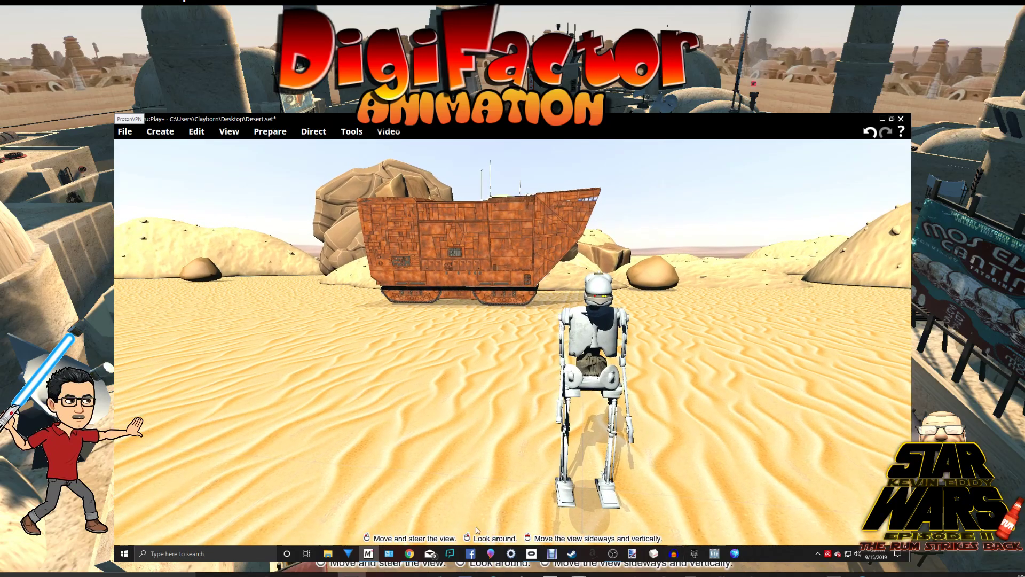